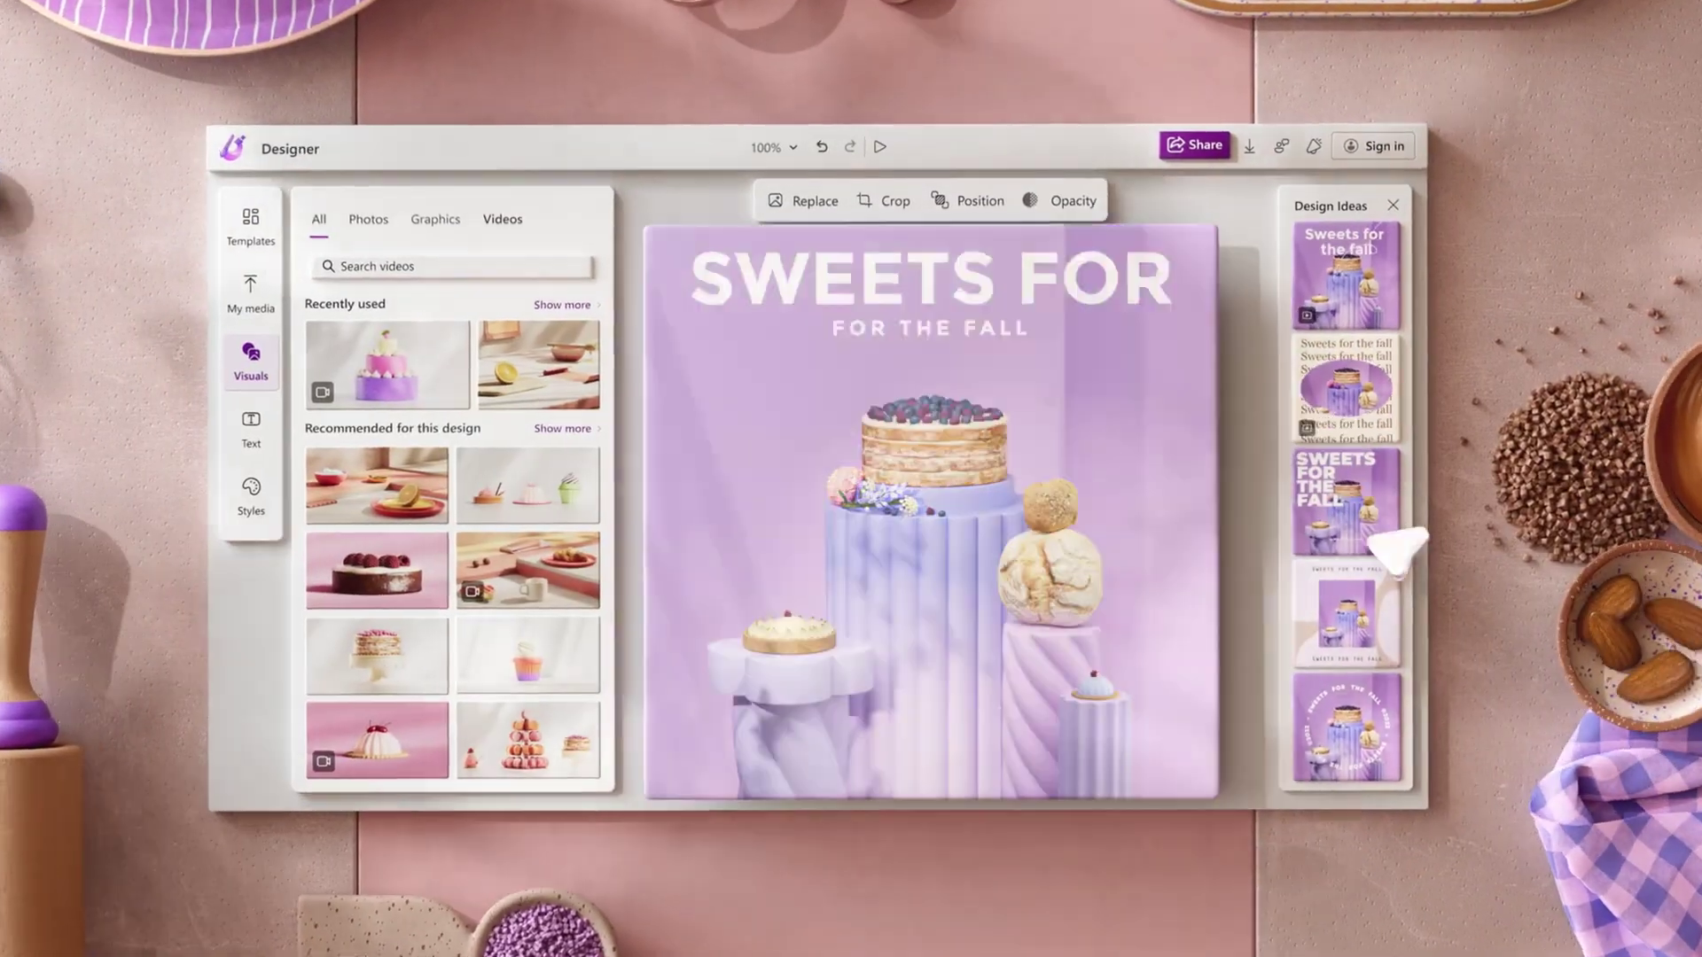
Leave the intro video and go to the Microsoft Designer start page.
click(1356, 498)
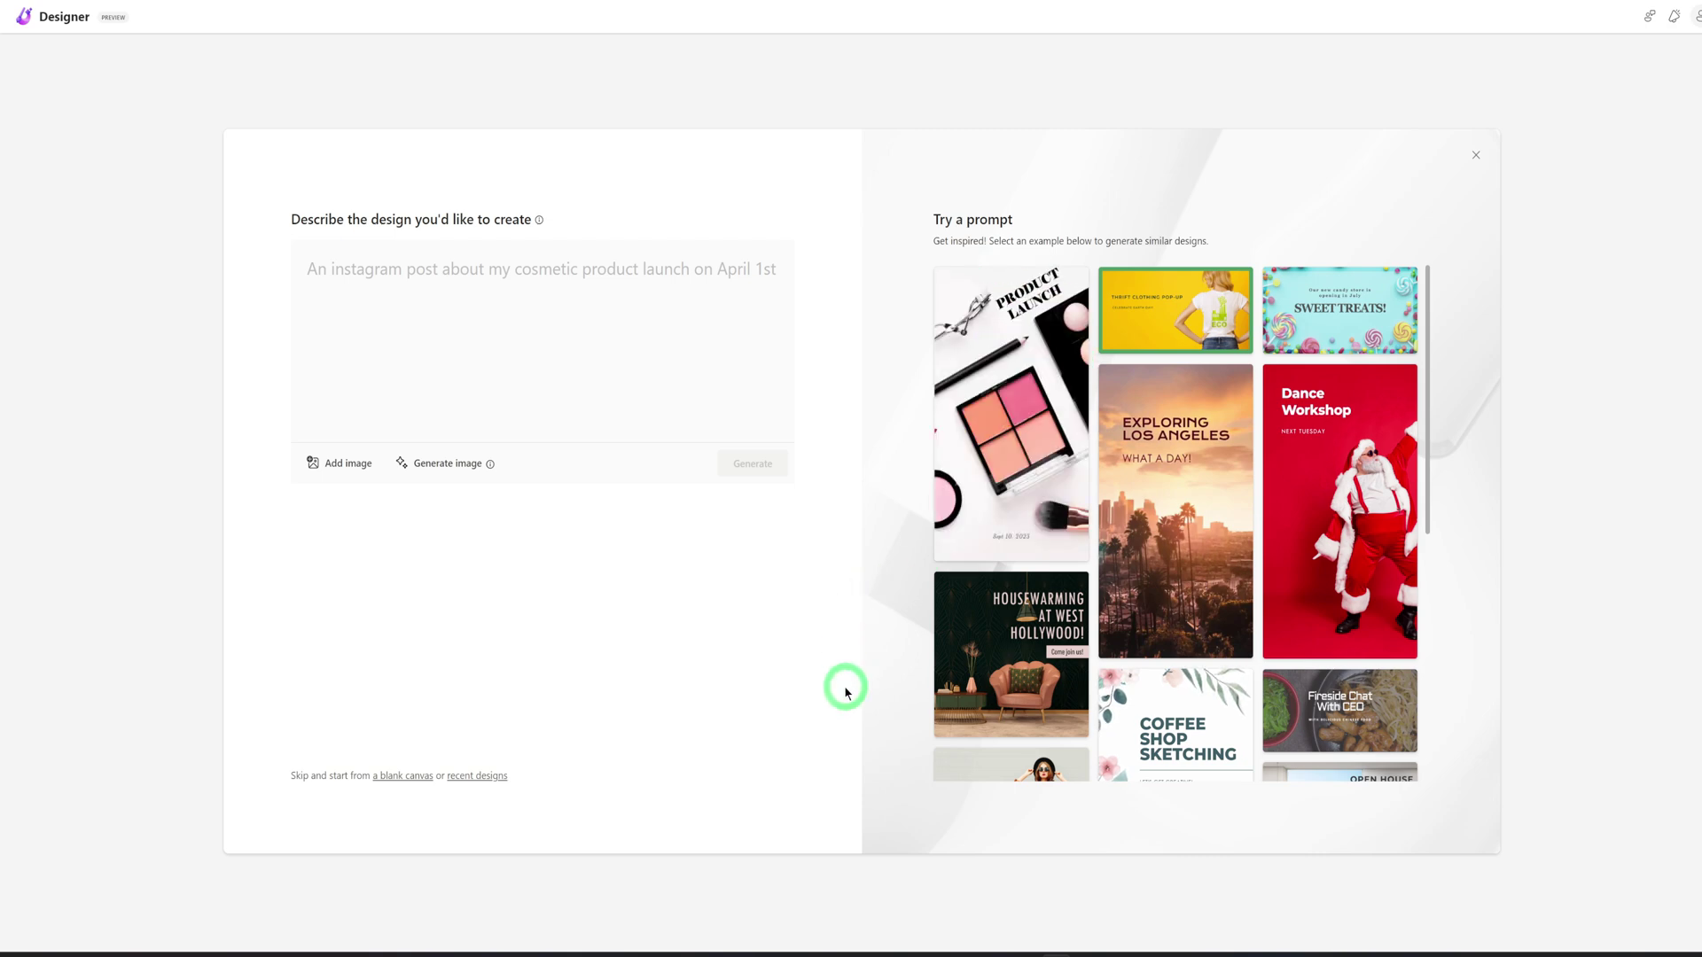
Browse the Try a prompt examples down to the Product Launch announcement.
scroll(1052, 568, down, 4)
scroll(1052, 562, down, 1)
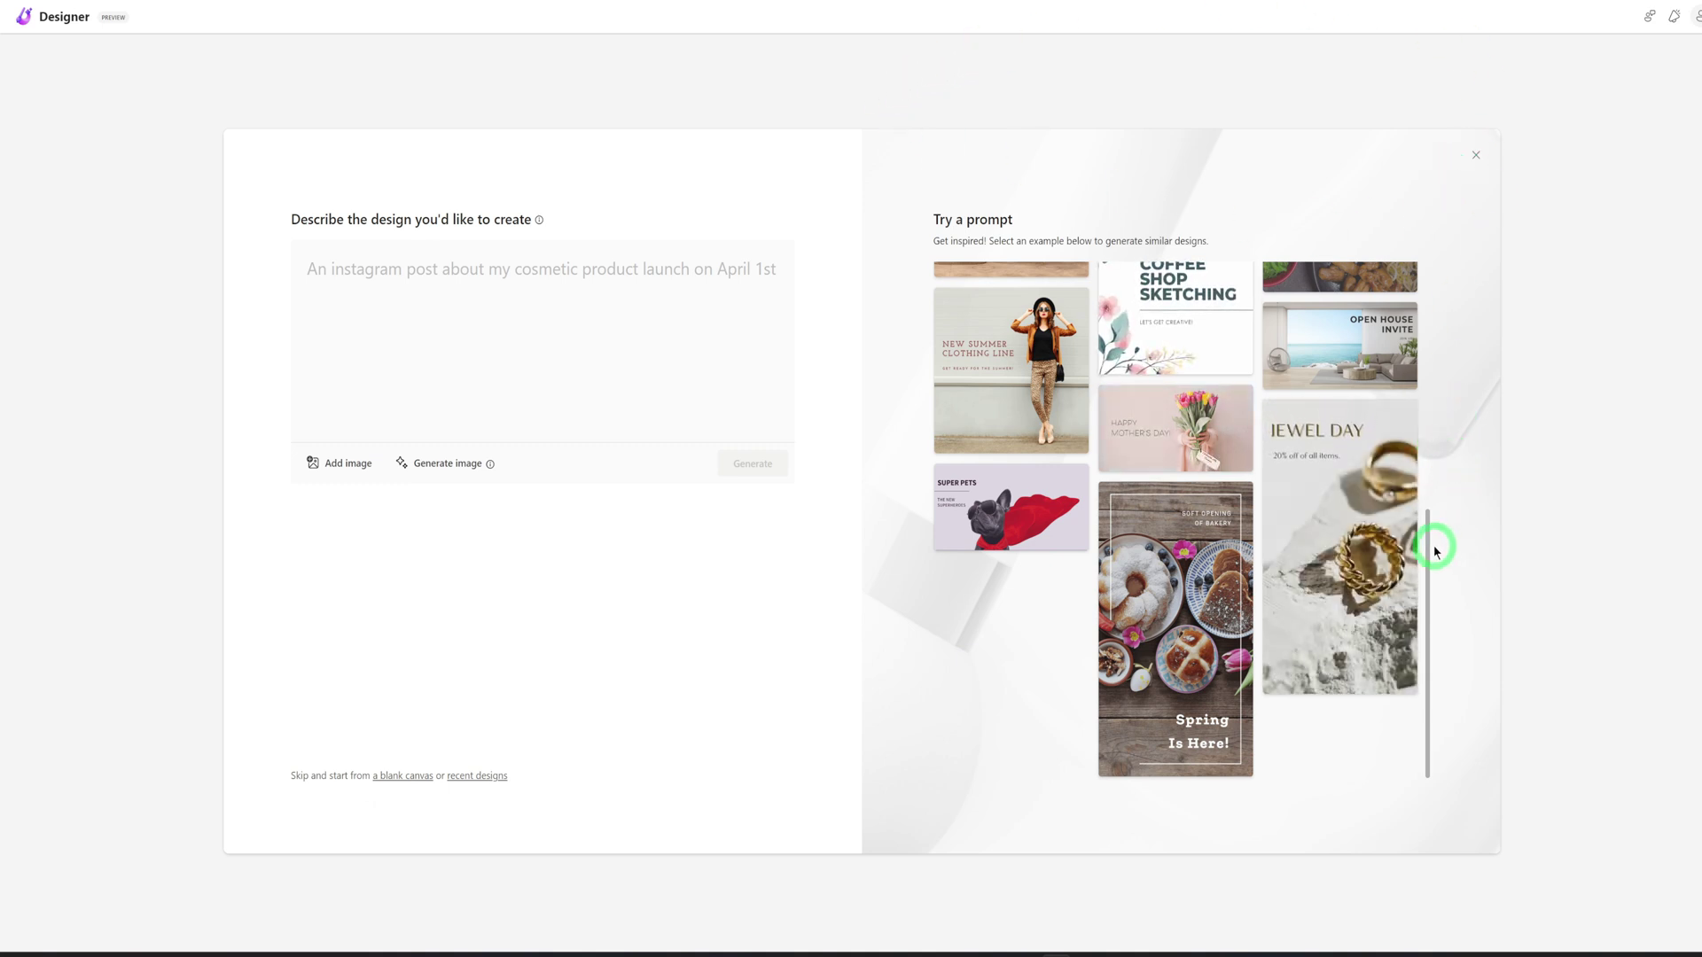
drag(1425, 525, 1421, 258)
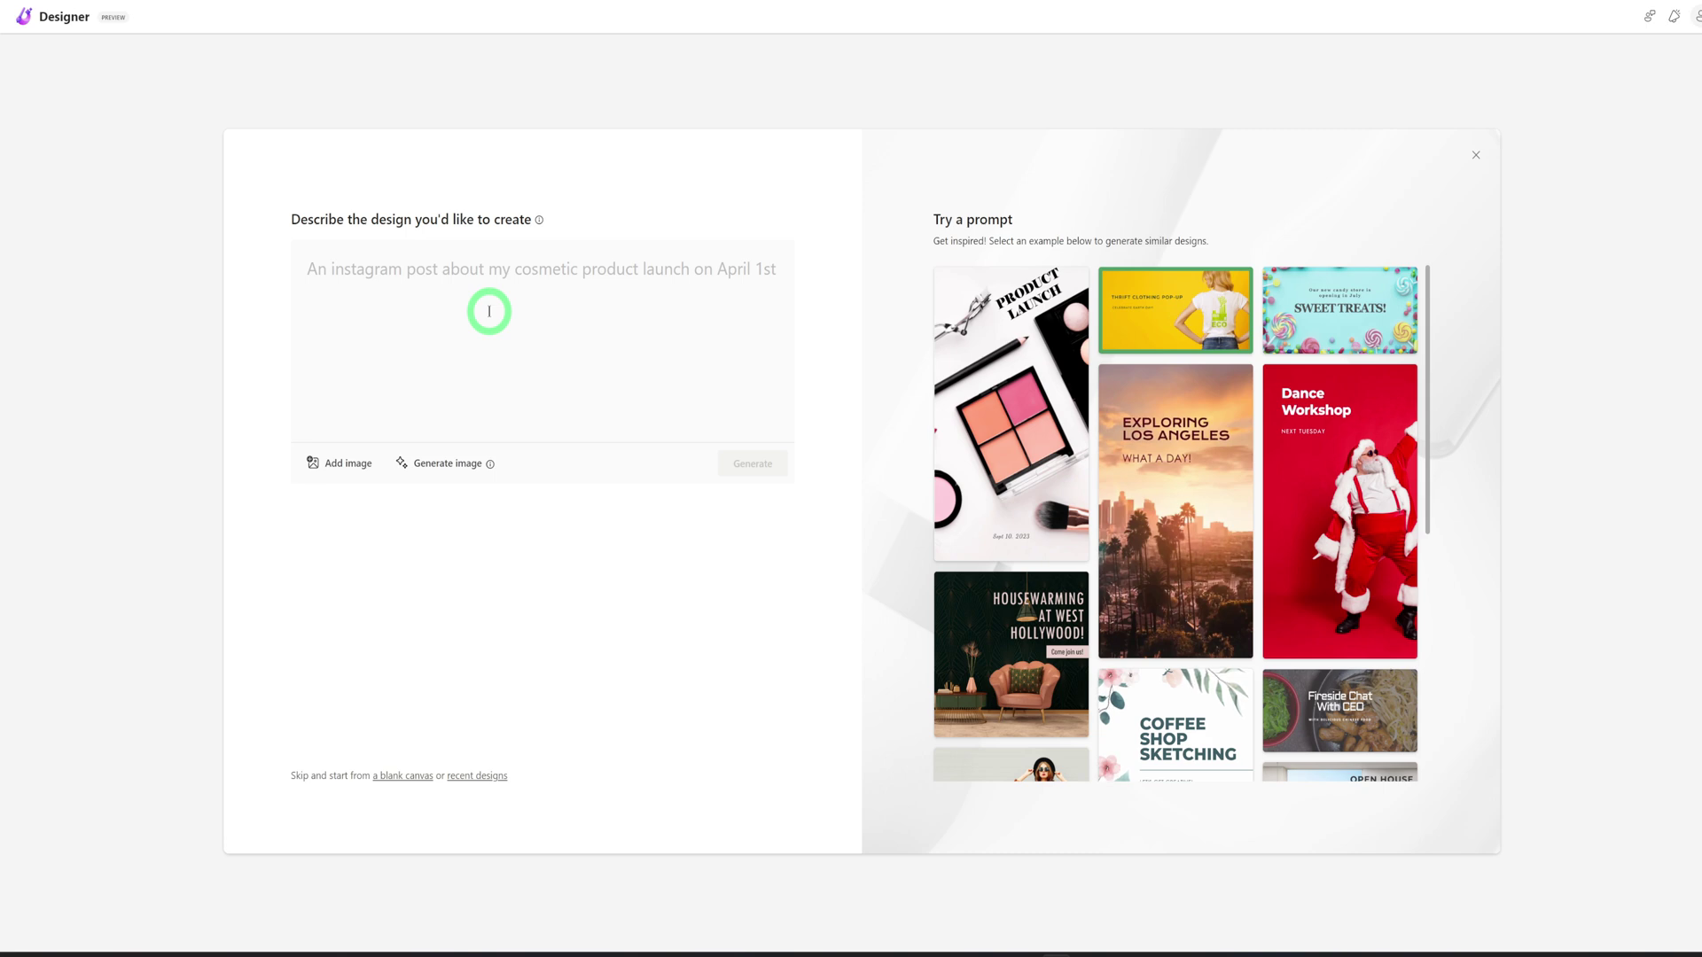
Load the Product Launch prompt, change it to 'skin care brand launch called Zinny Cares', and generate.
click(969, 348)
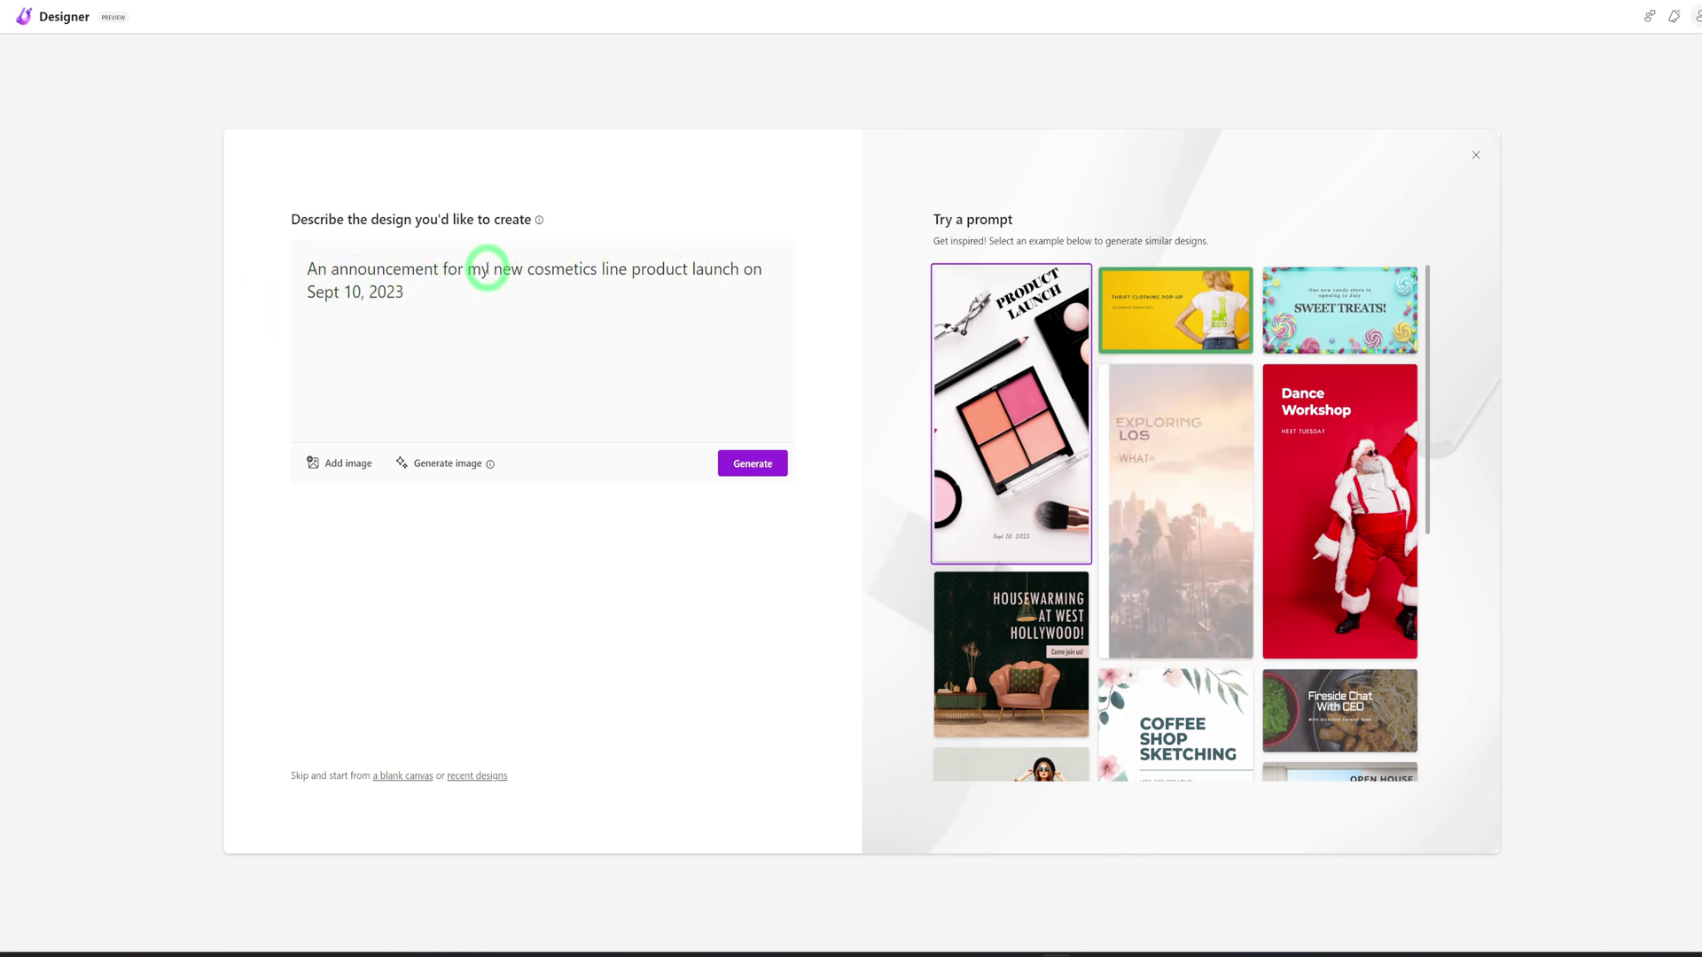
drag(527, 268, 691, 266)
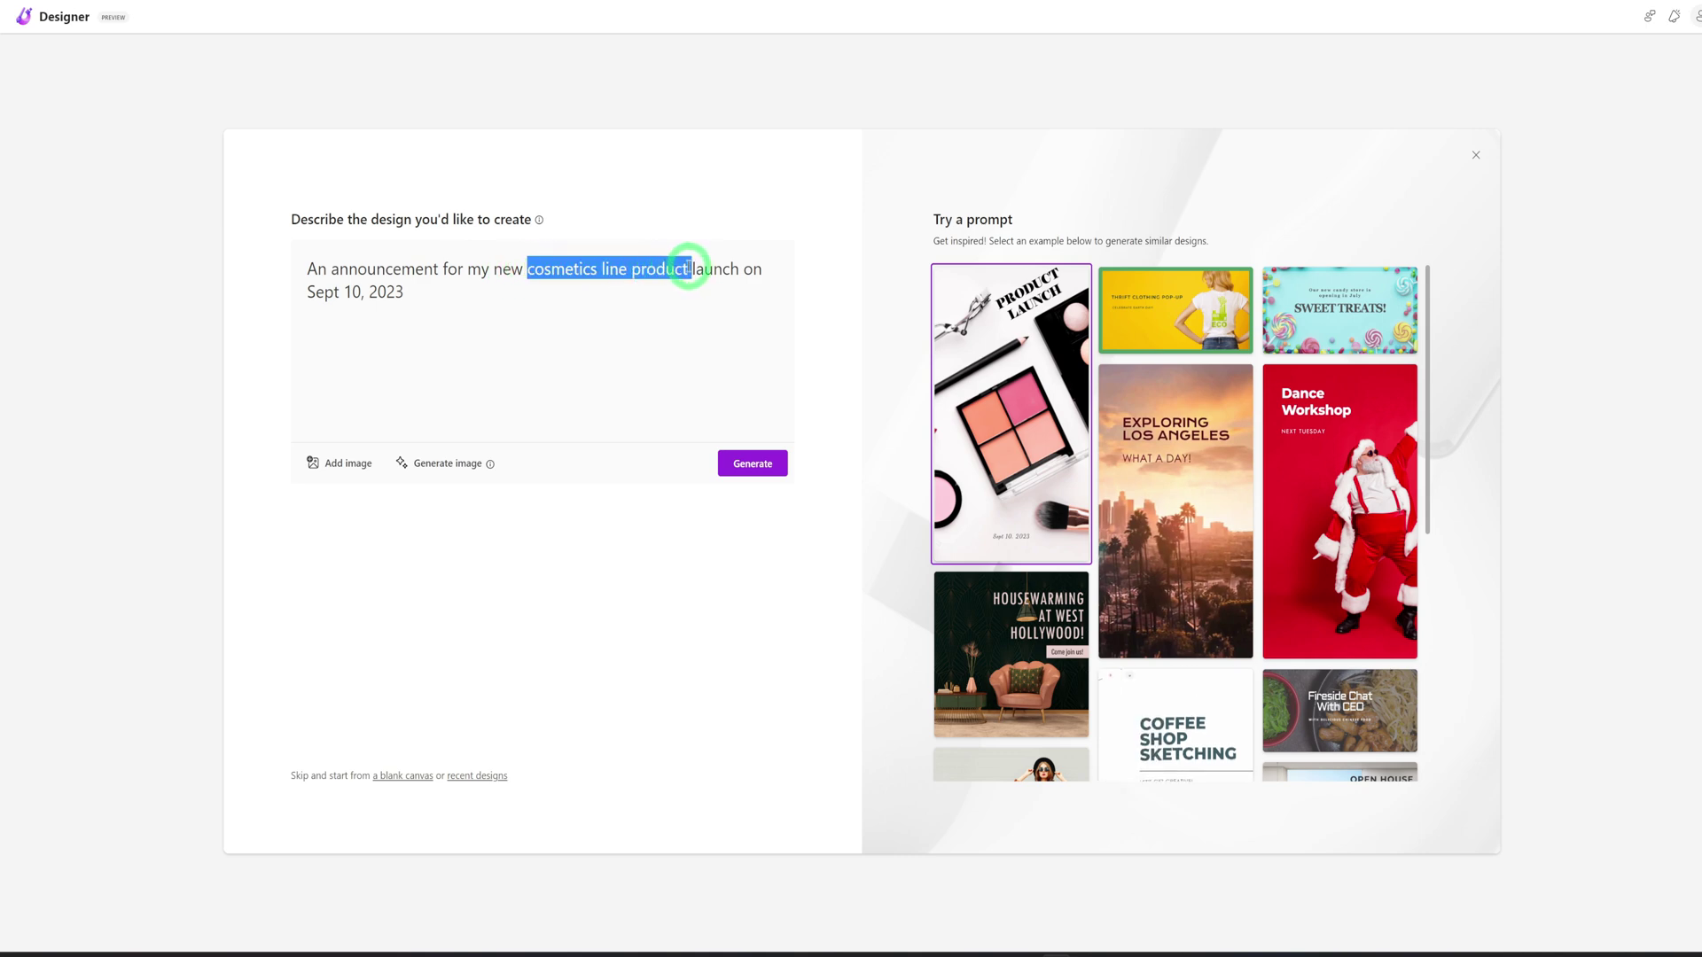
key(BackSpace)
text(skin)
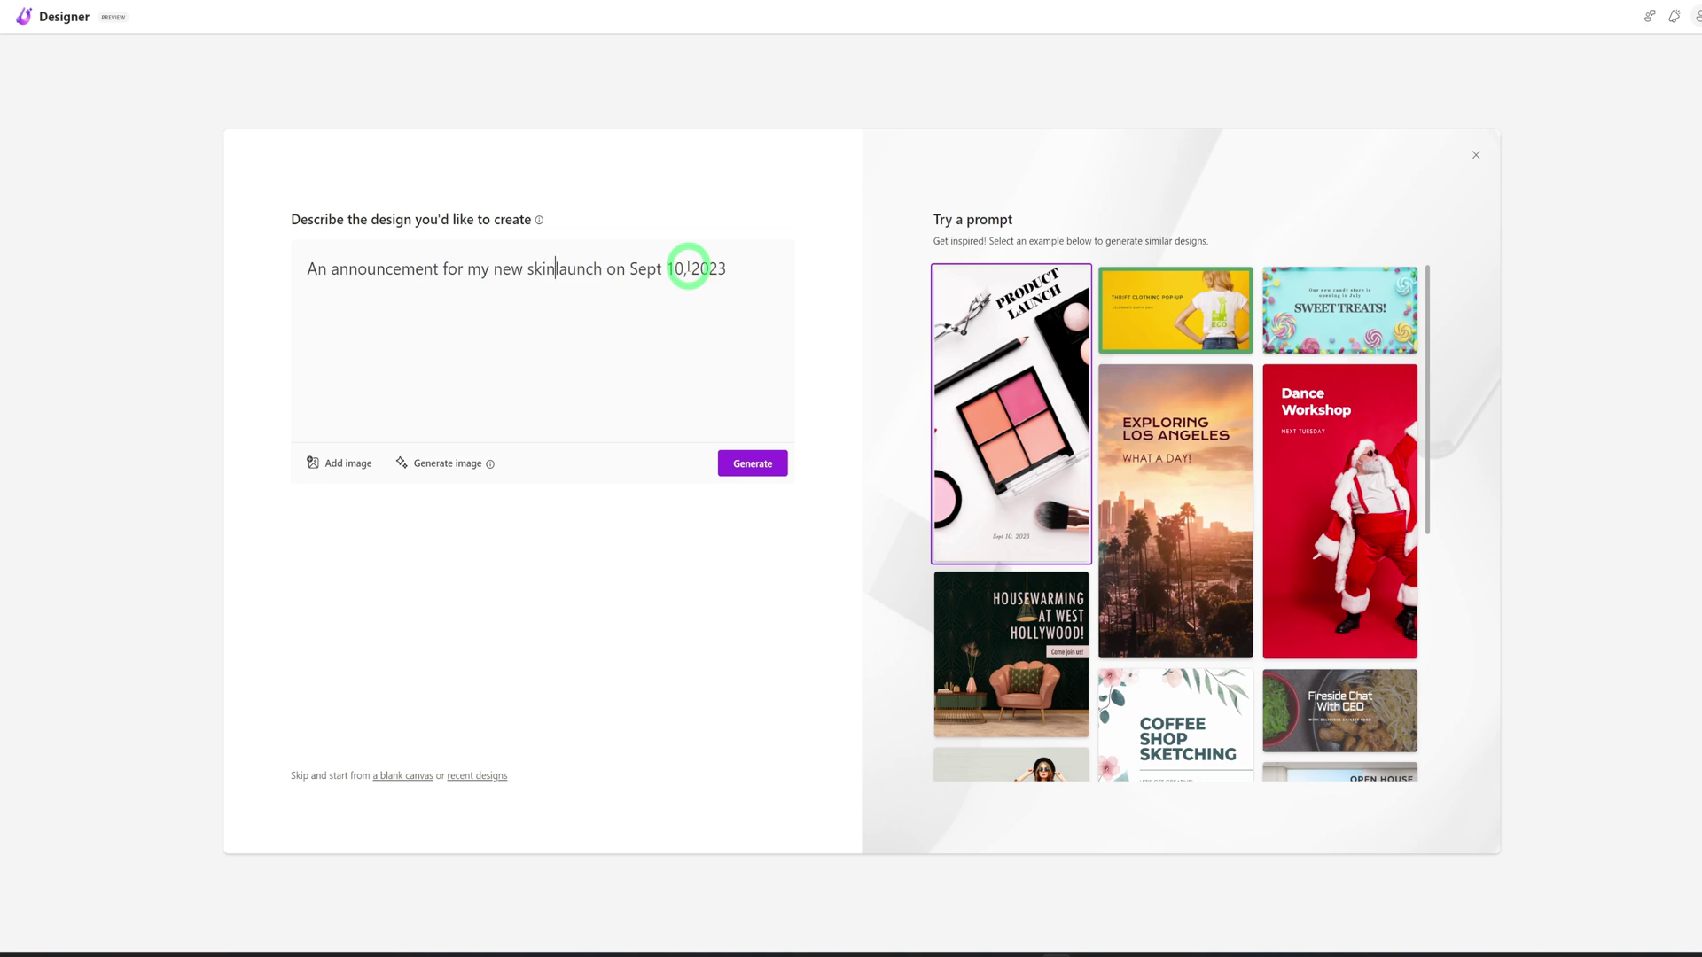
text( care)
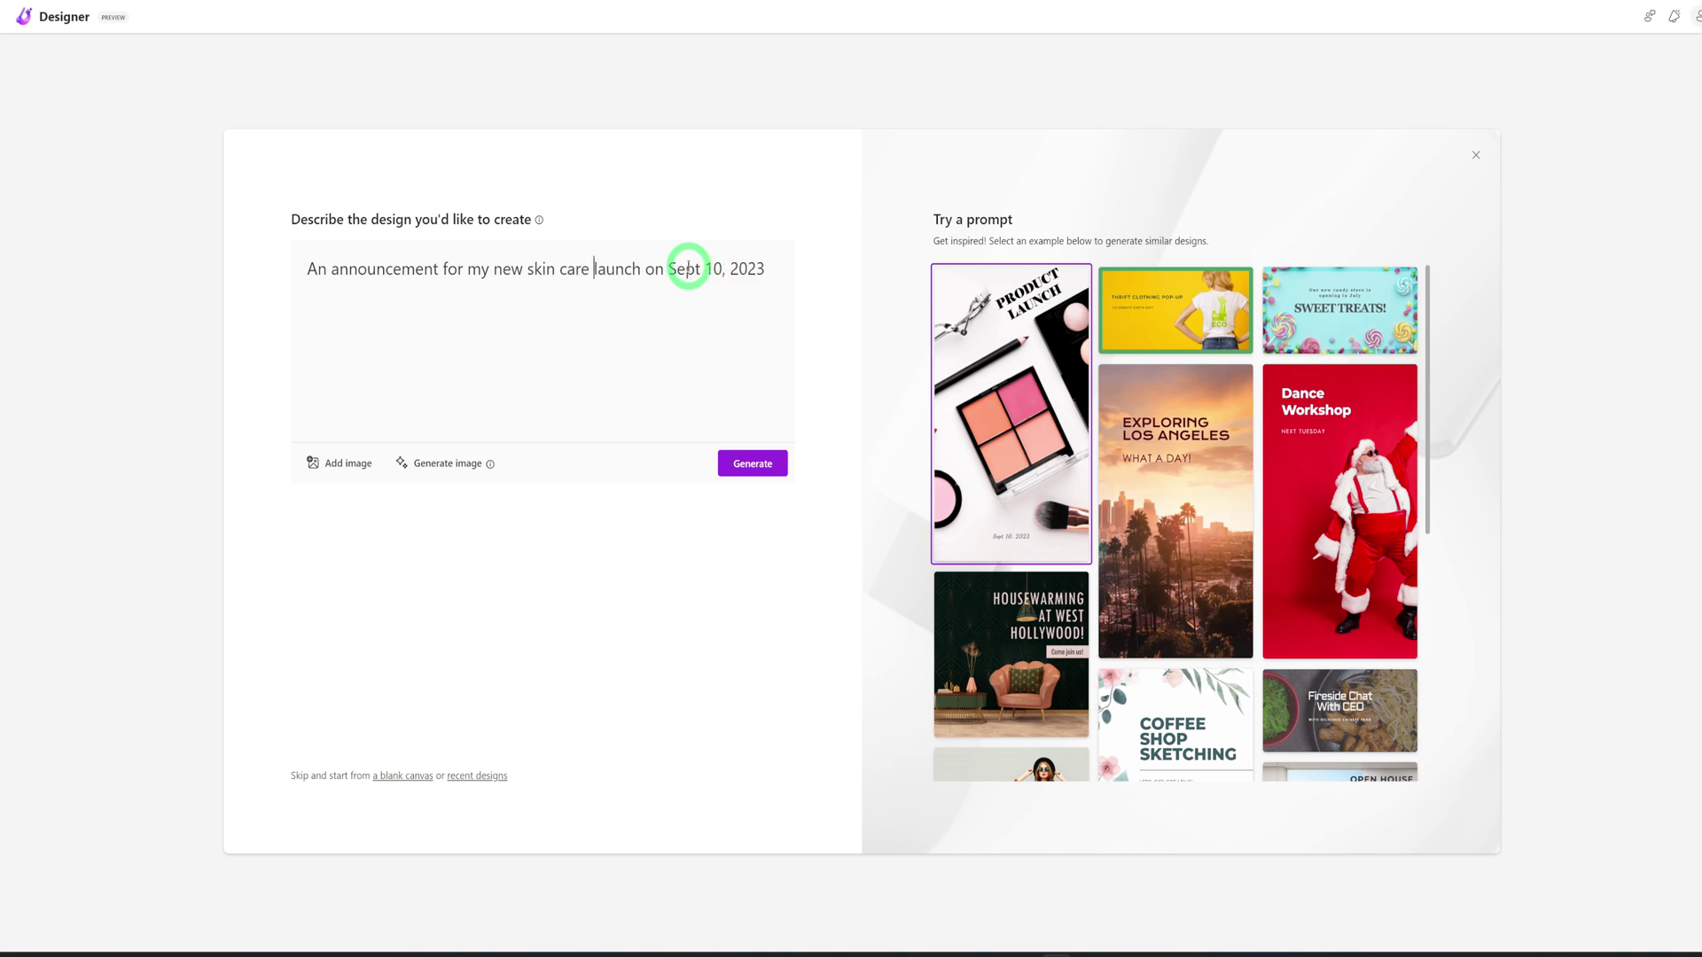
text( brand launch calle)
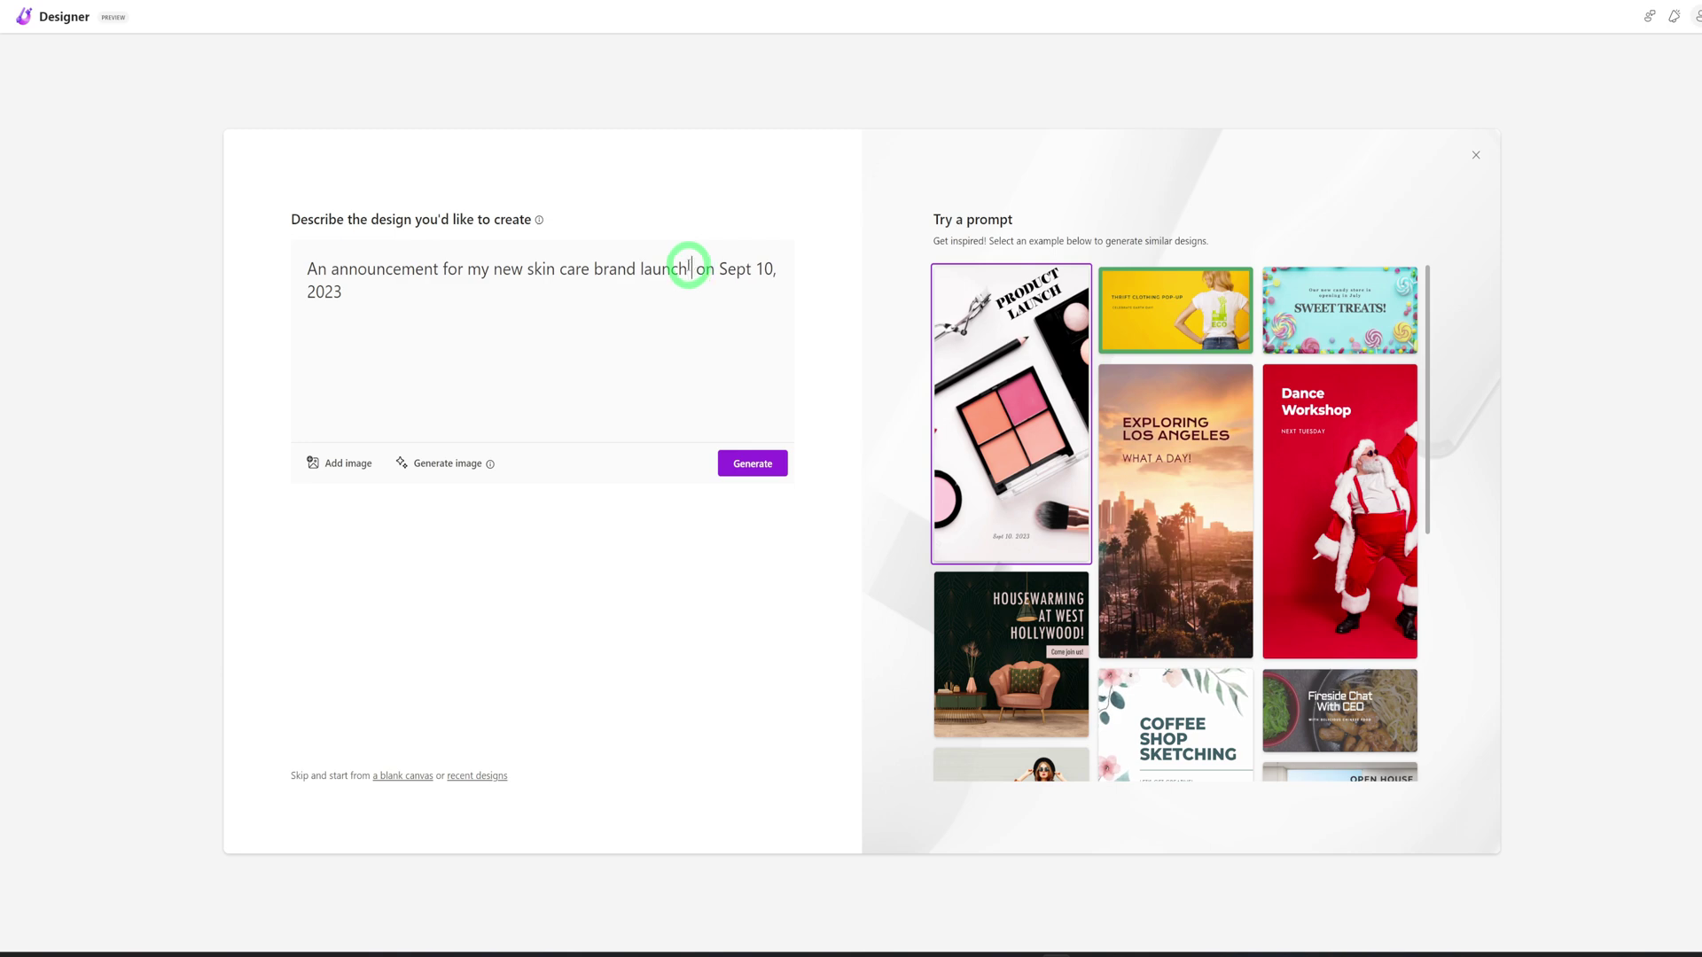
text(d  )
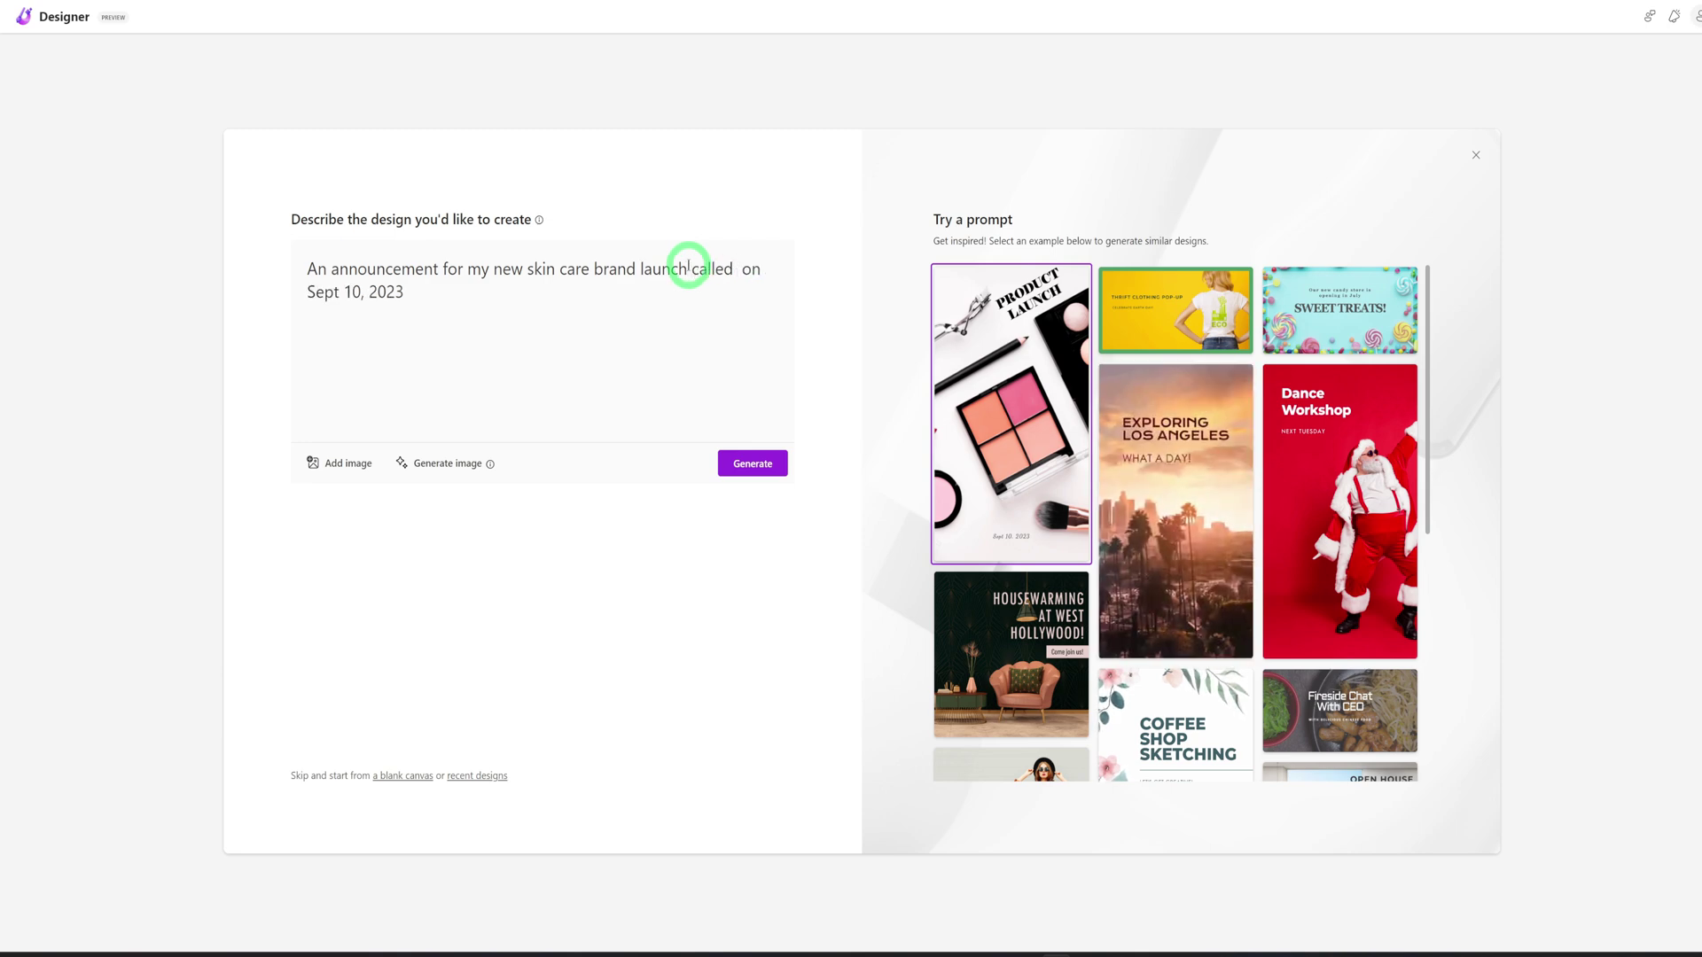
text(Zinny C)
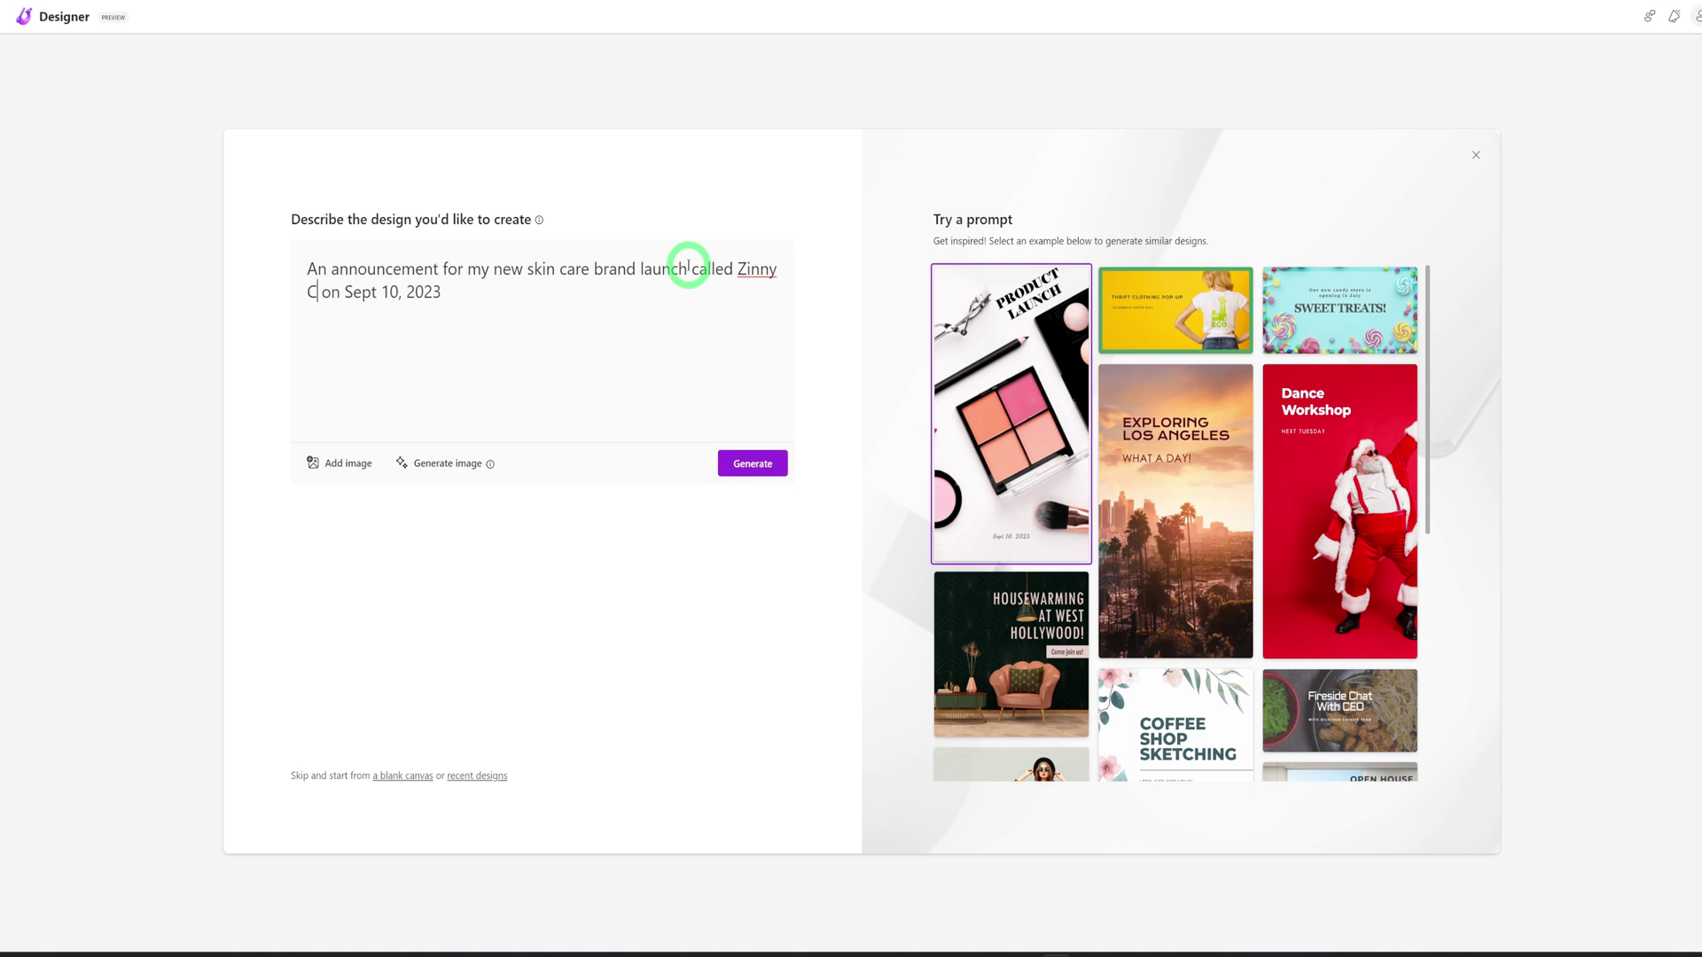
text(ares)
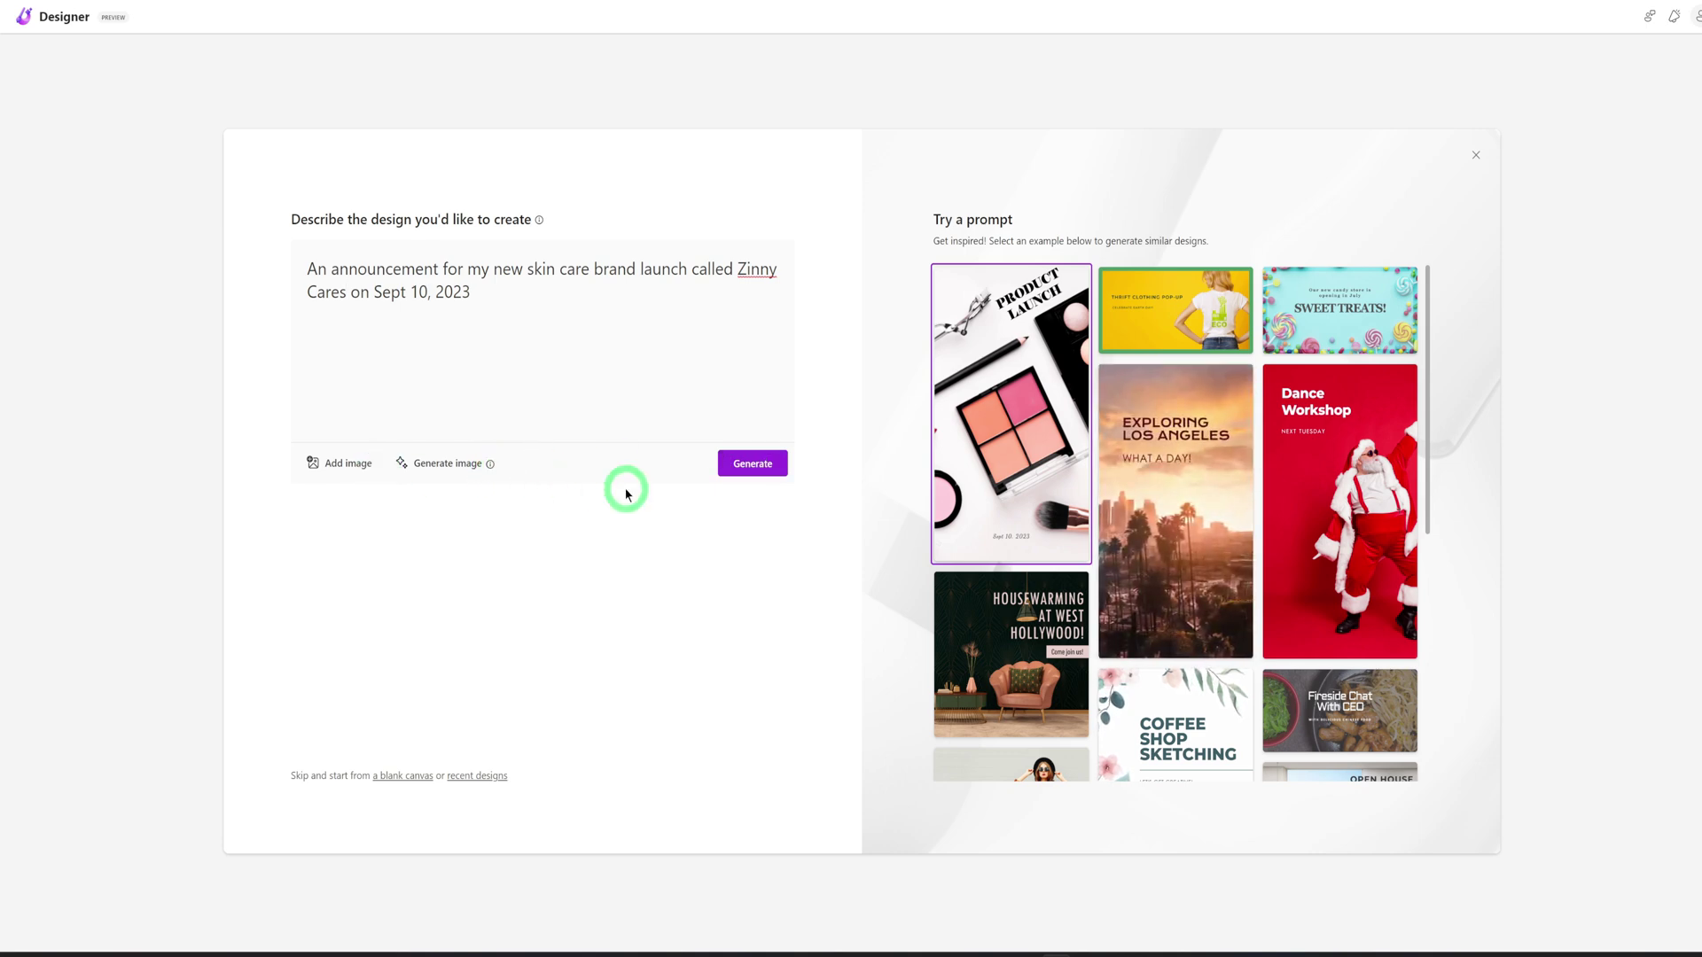
click(743, 465)
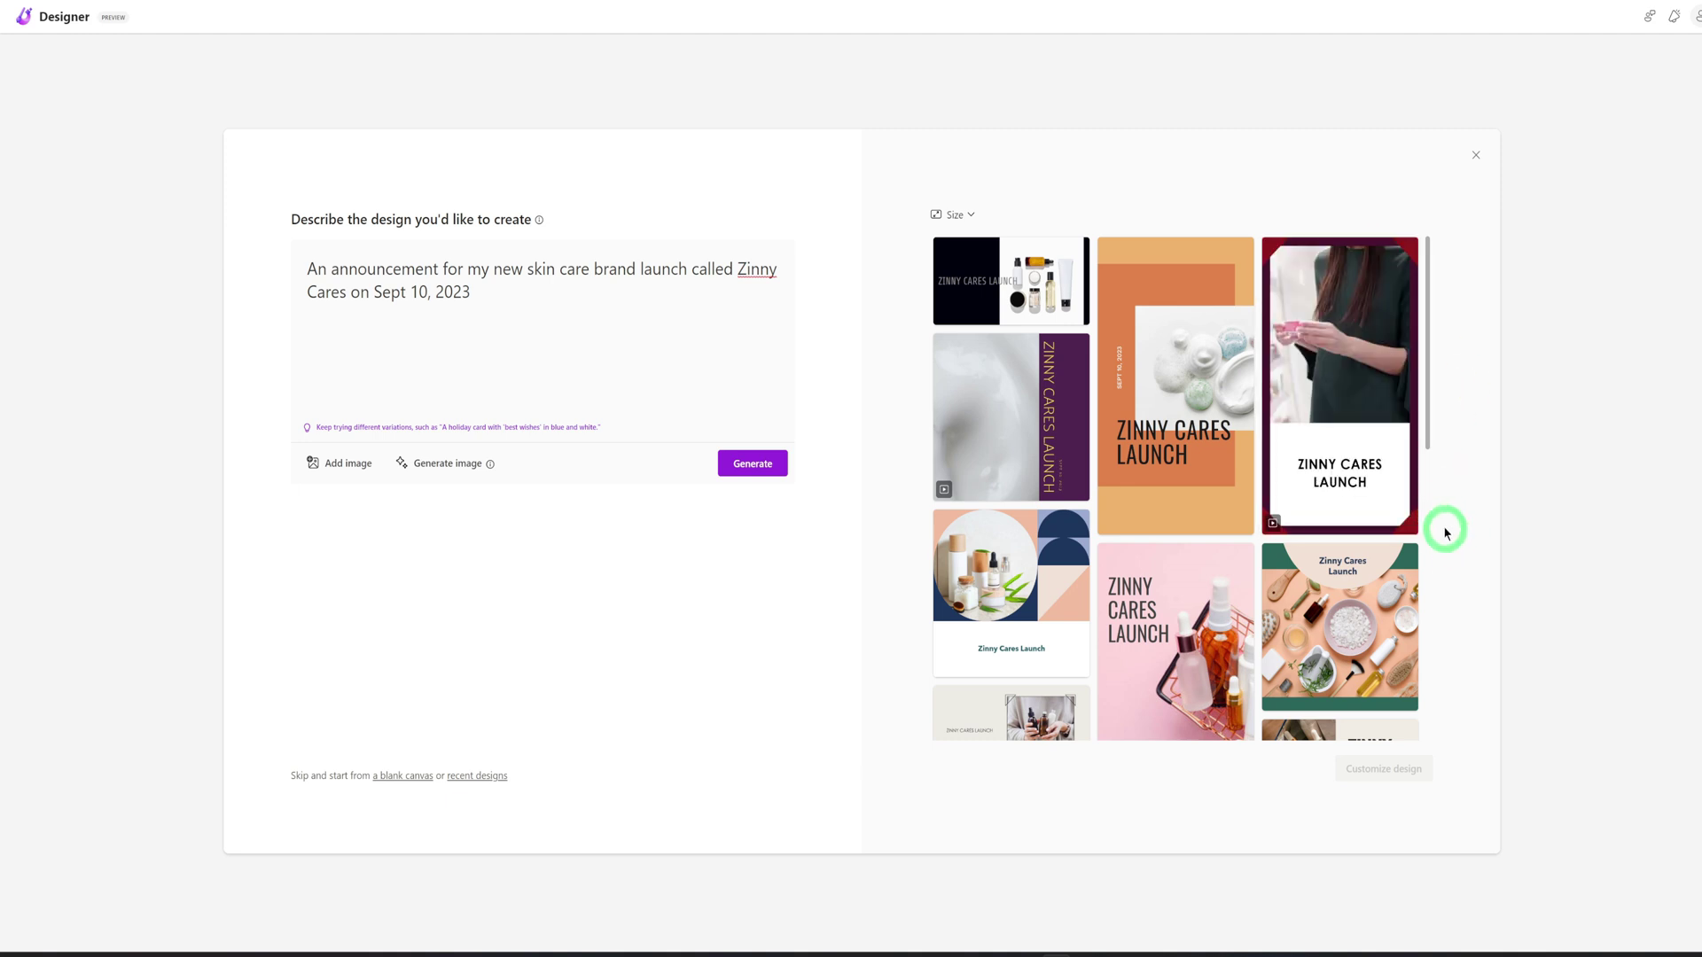
Browse the generated designs, keep the default size, and pick the orange ZINNY CARES LAUNCH design.
scroll(1445, 533, down, 5)
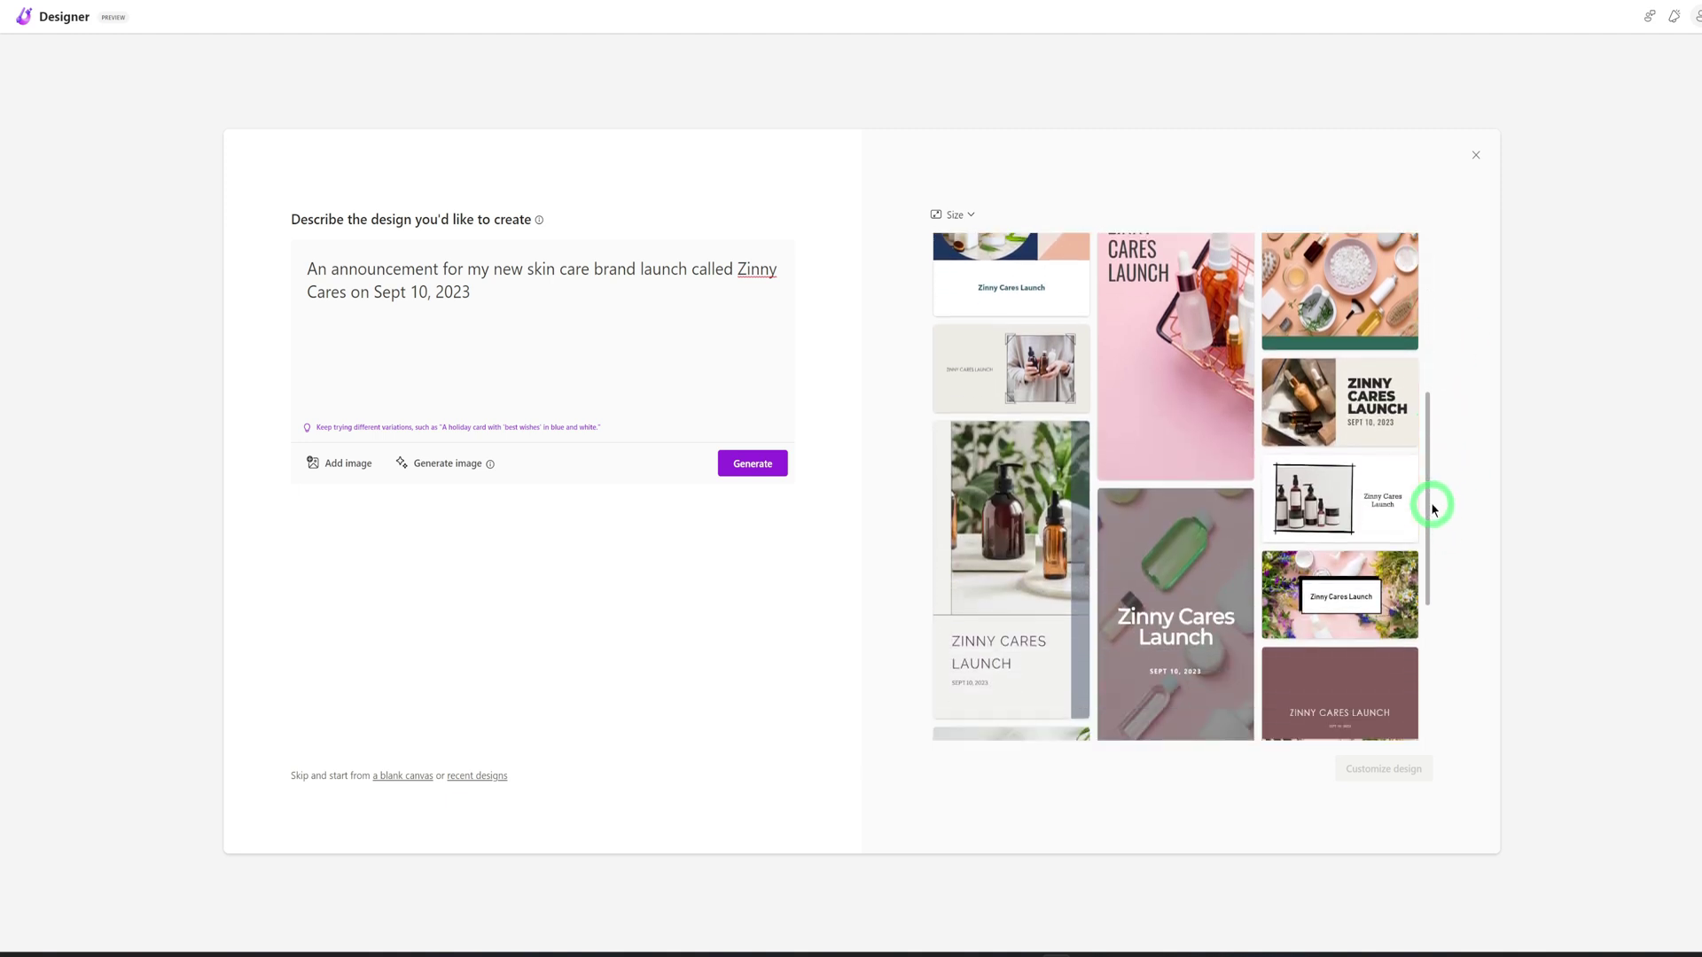
scroll(1434, 509, down, 4)
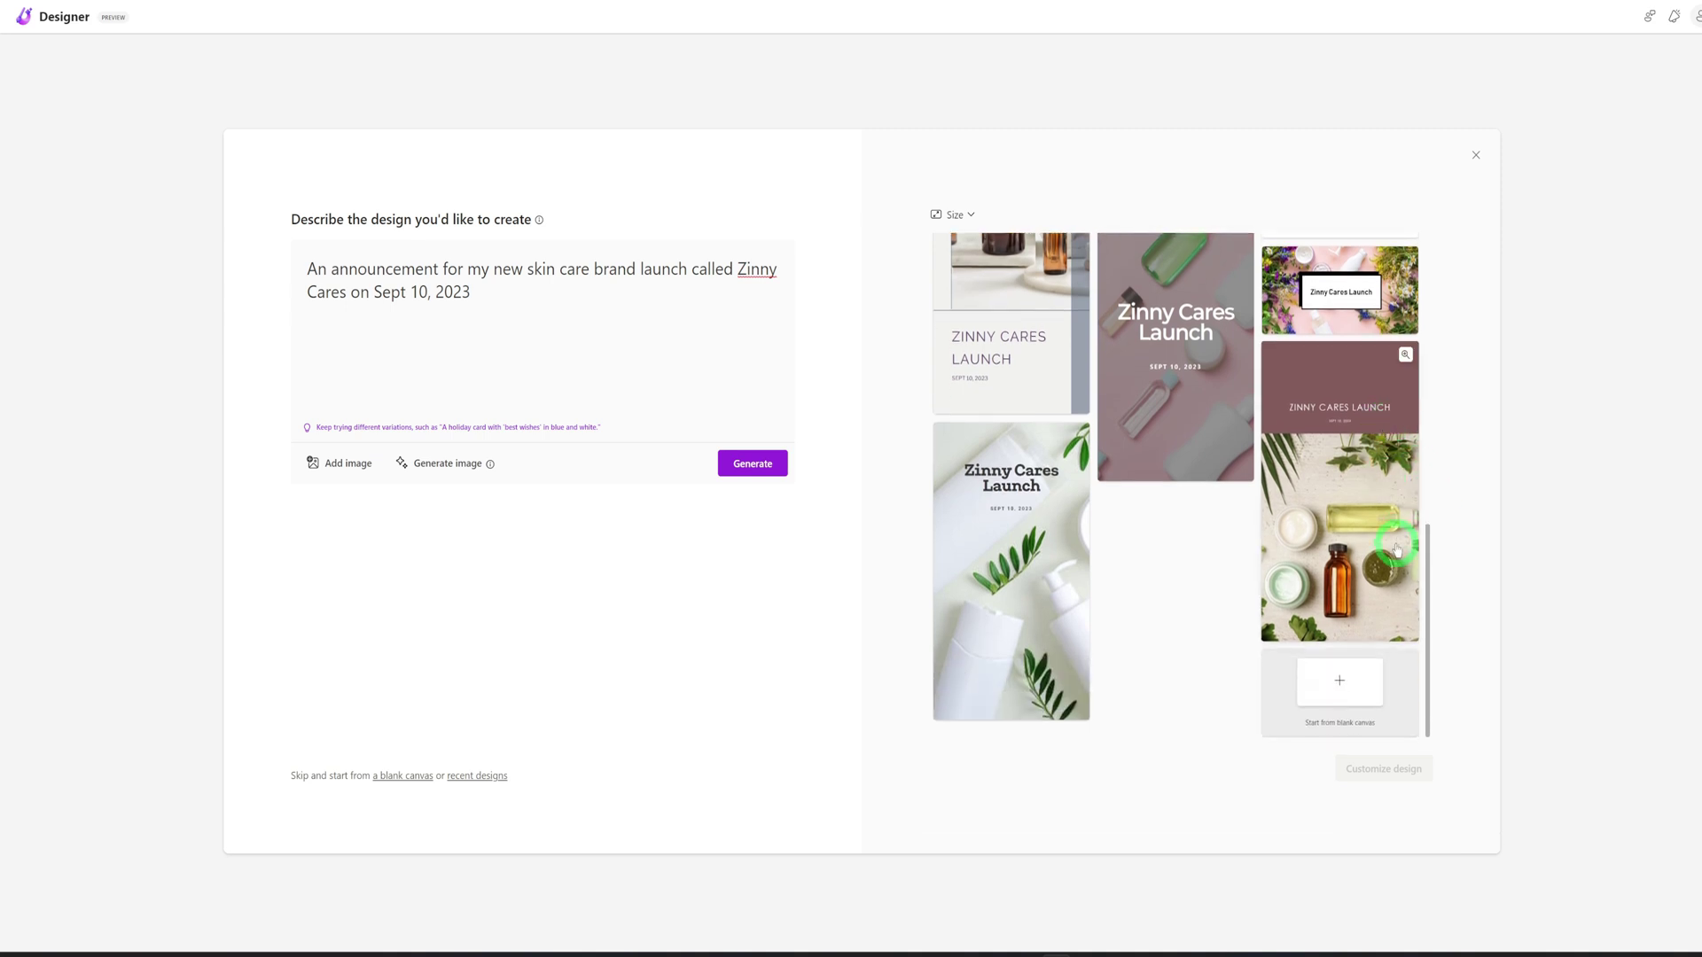
scroll(1161, 554, up, 5)
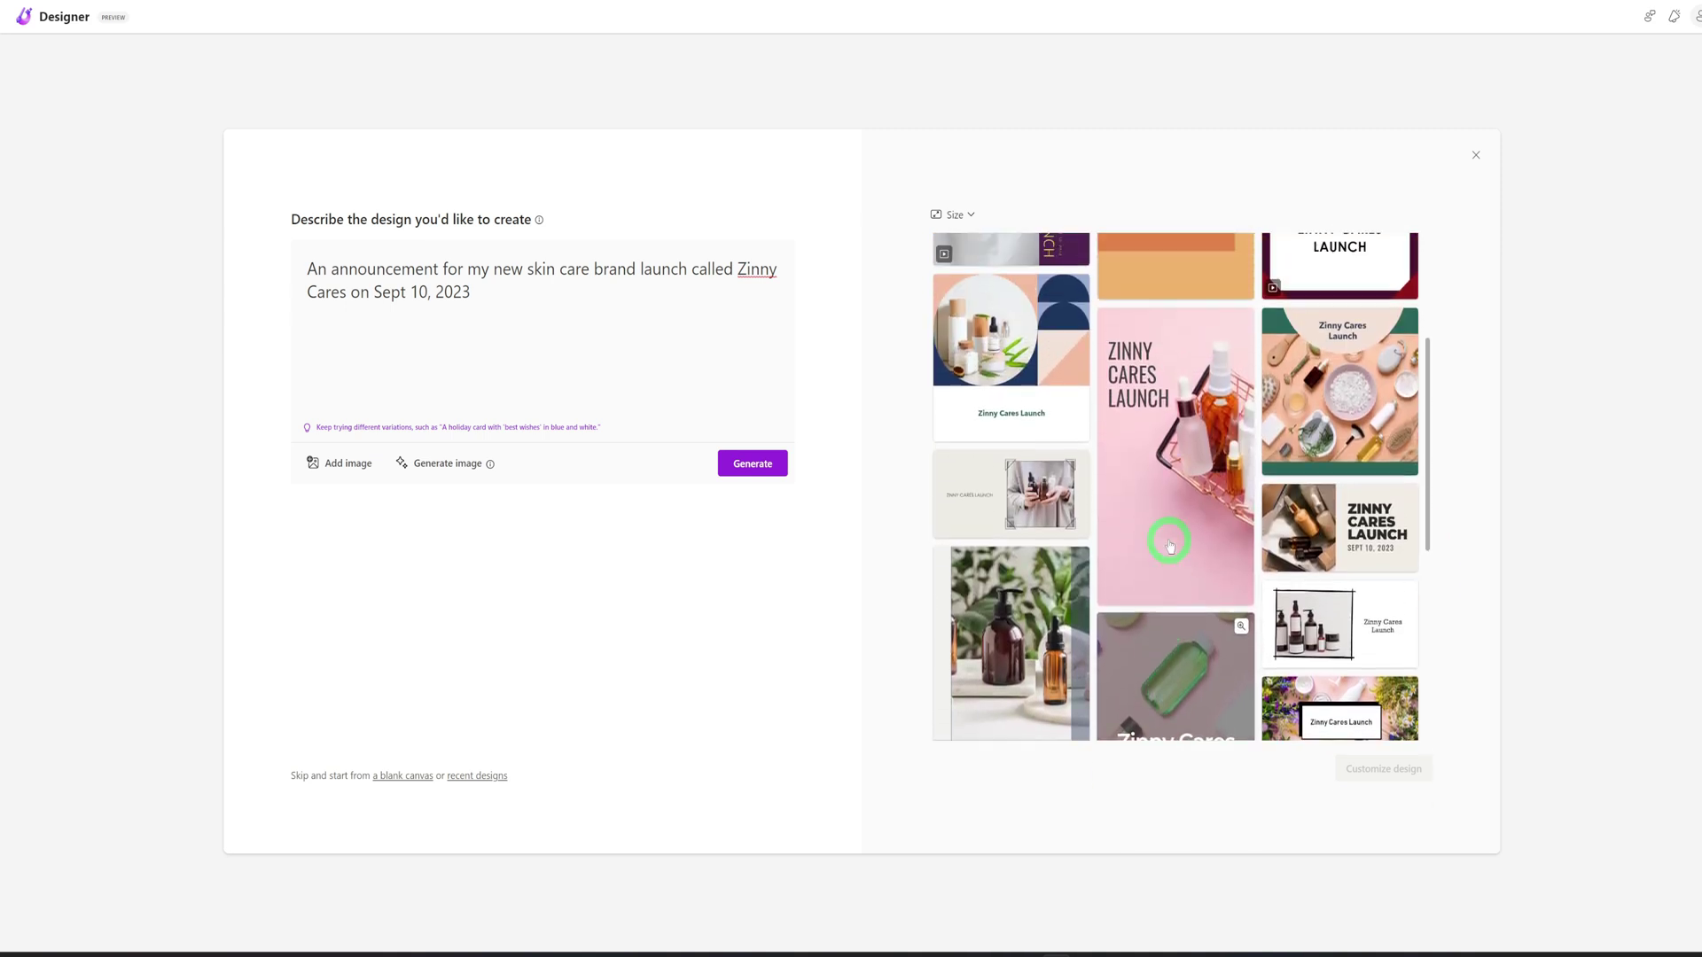
scroll(1169, 545, up, 3)
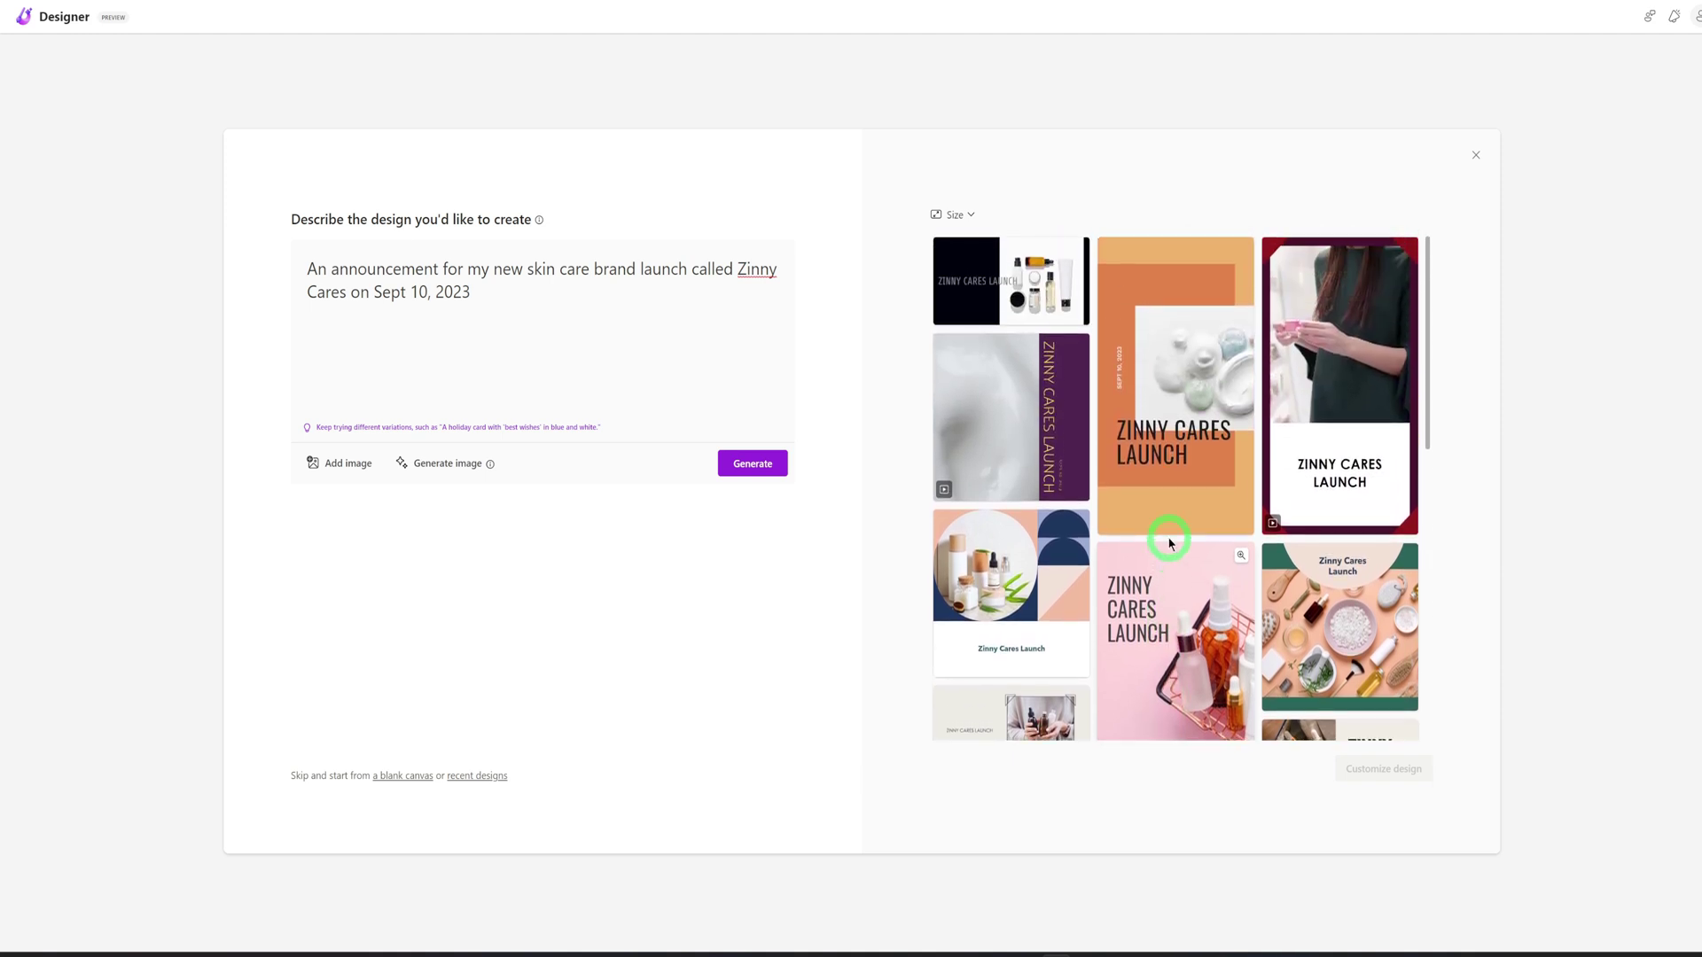
click(938, 218)
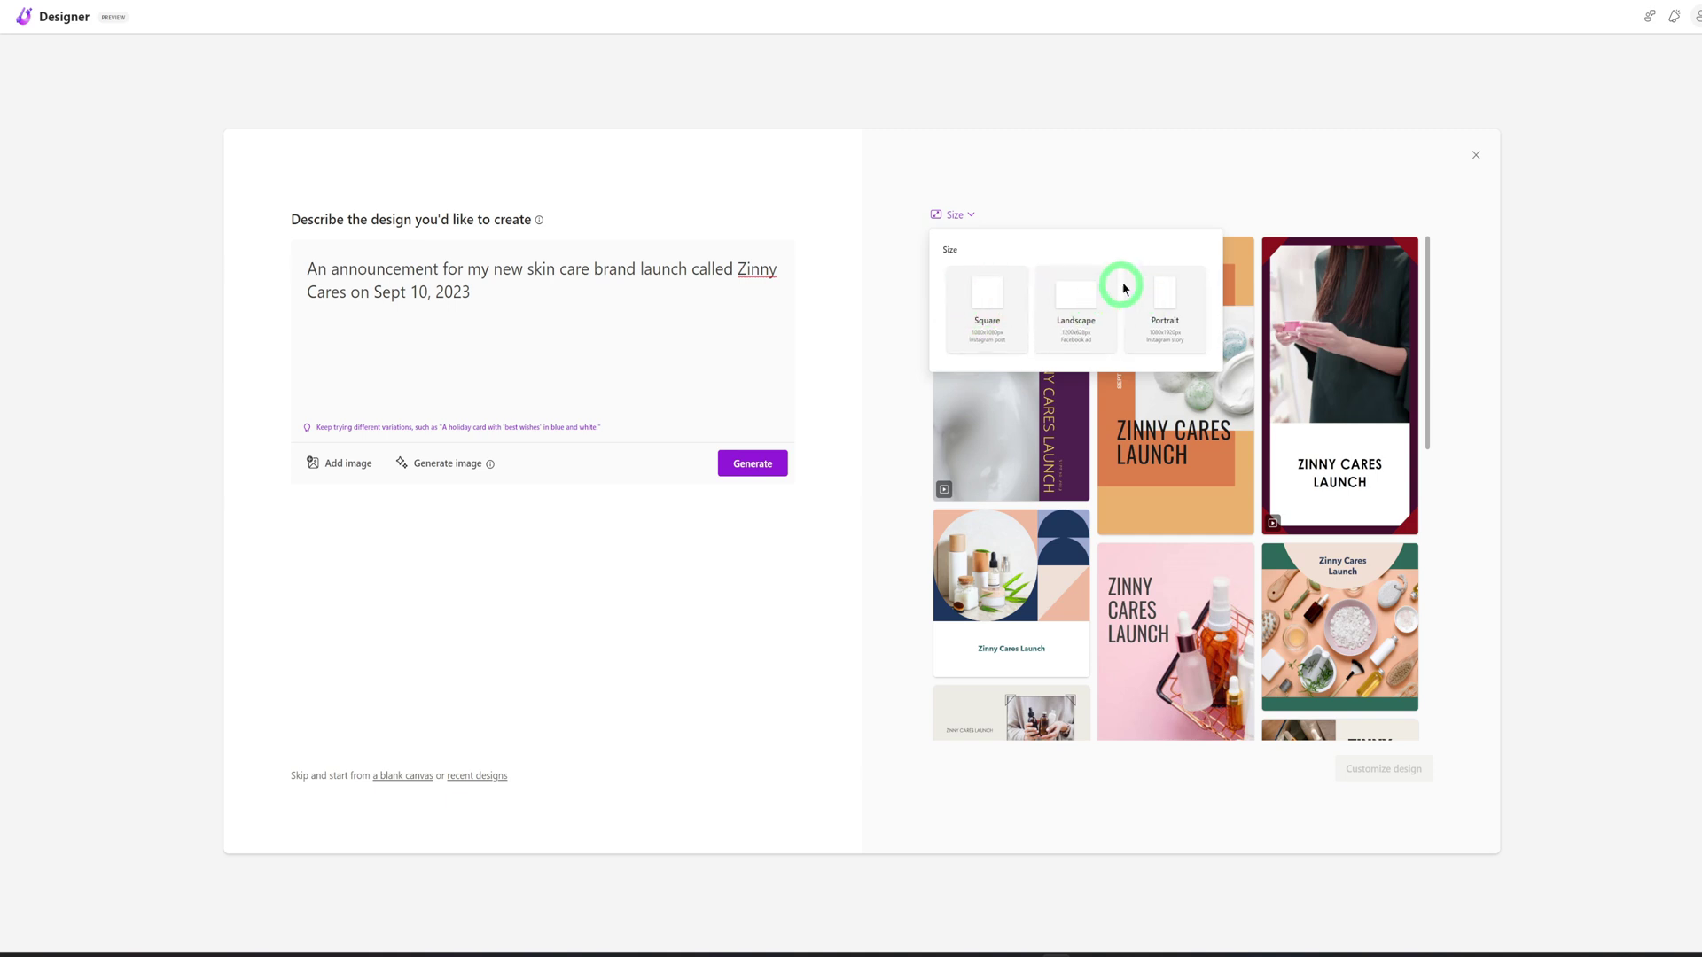
click(1474, 355)
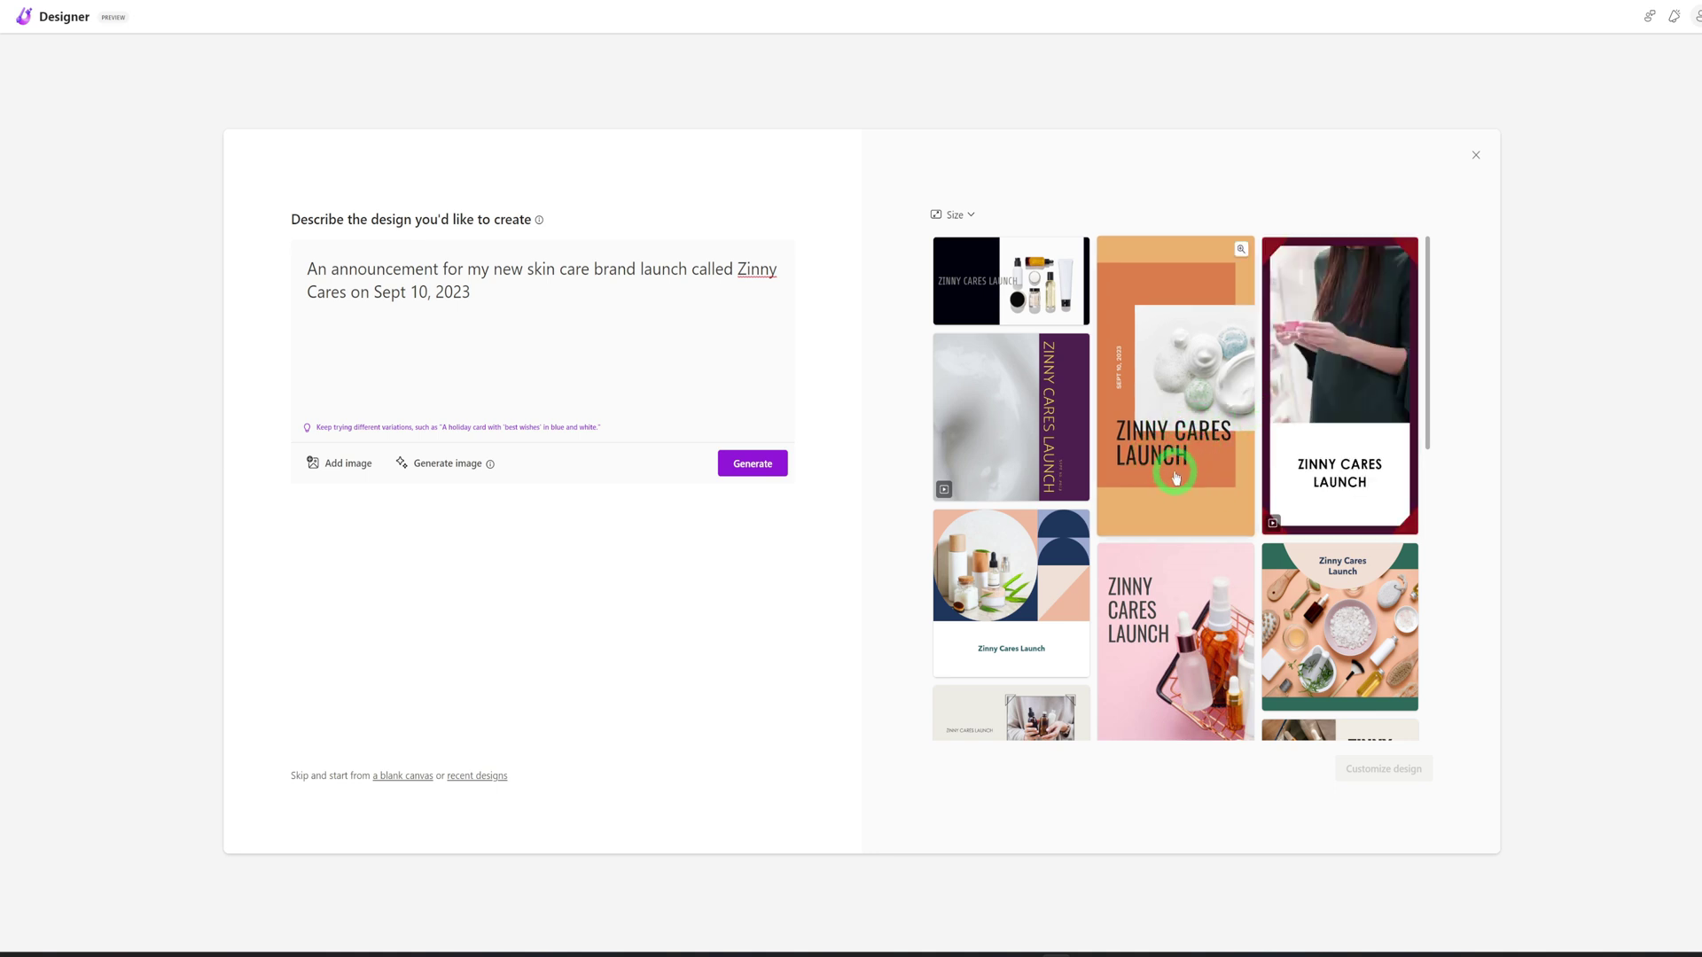
click(1162, 398)
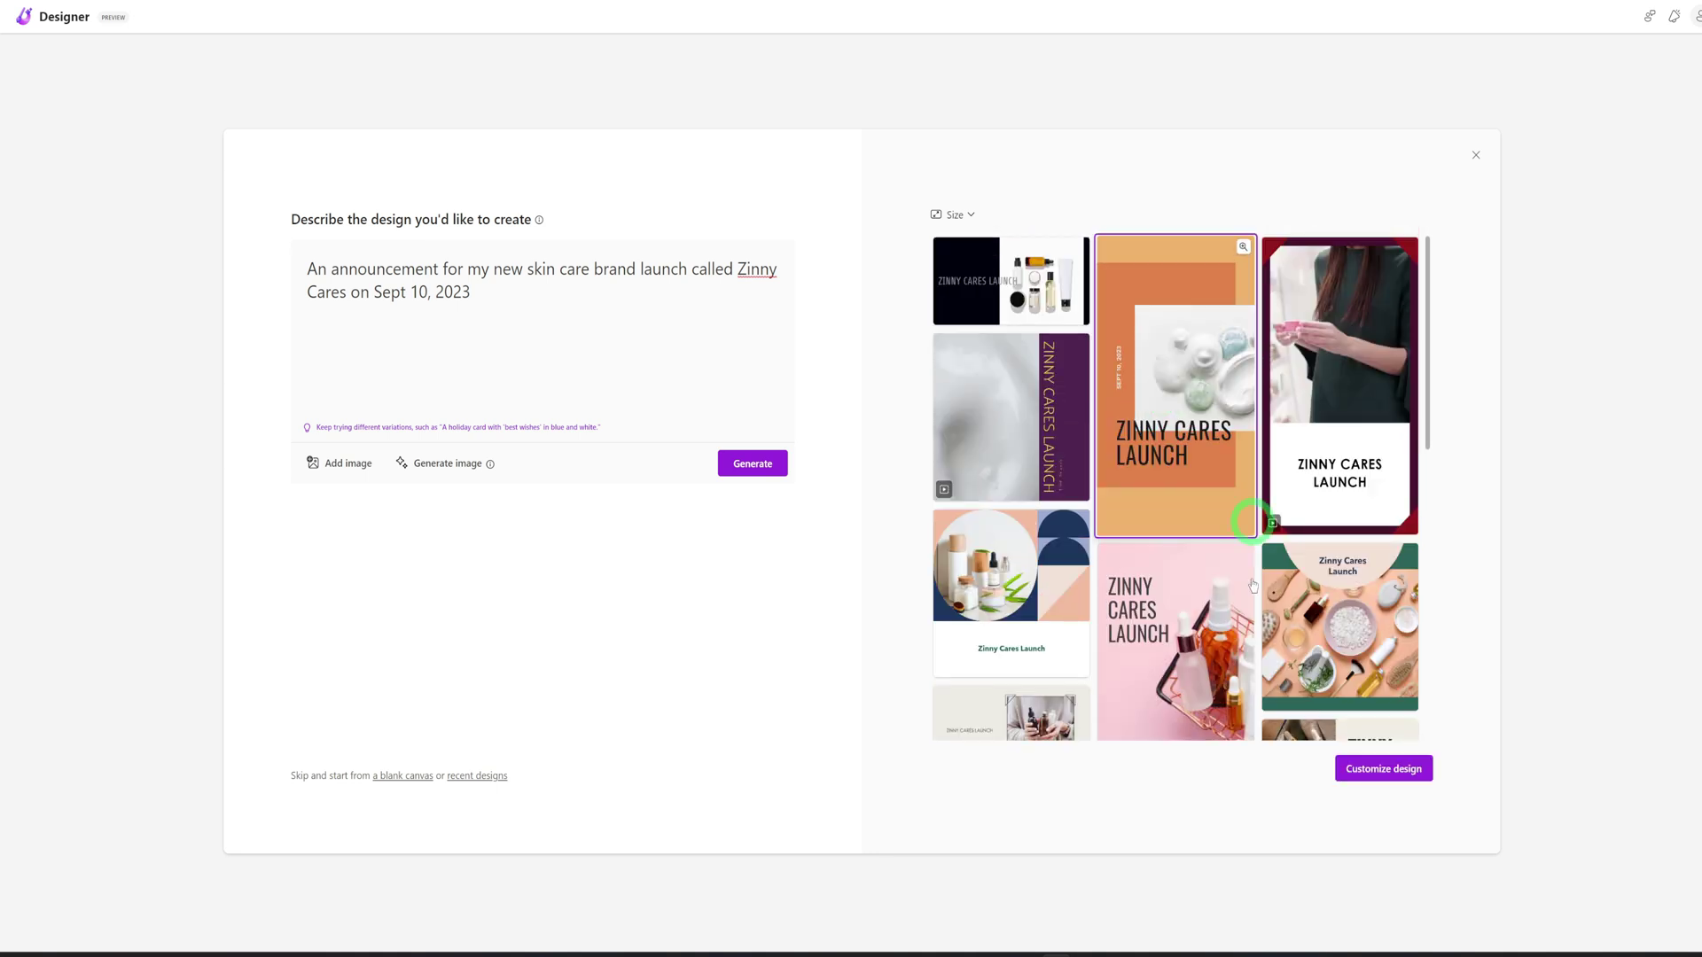
Open the orange Zinny Cares Launch design in the editor and browse its layout ideas.
click(1389, 781)
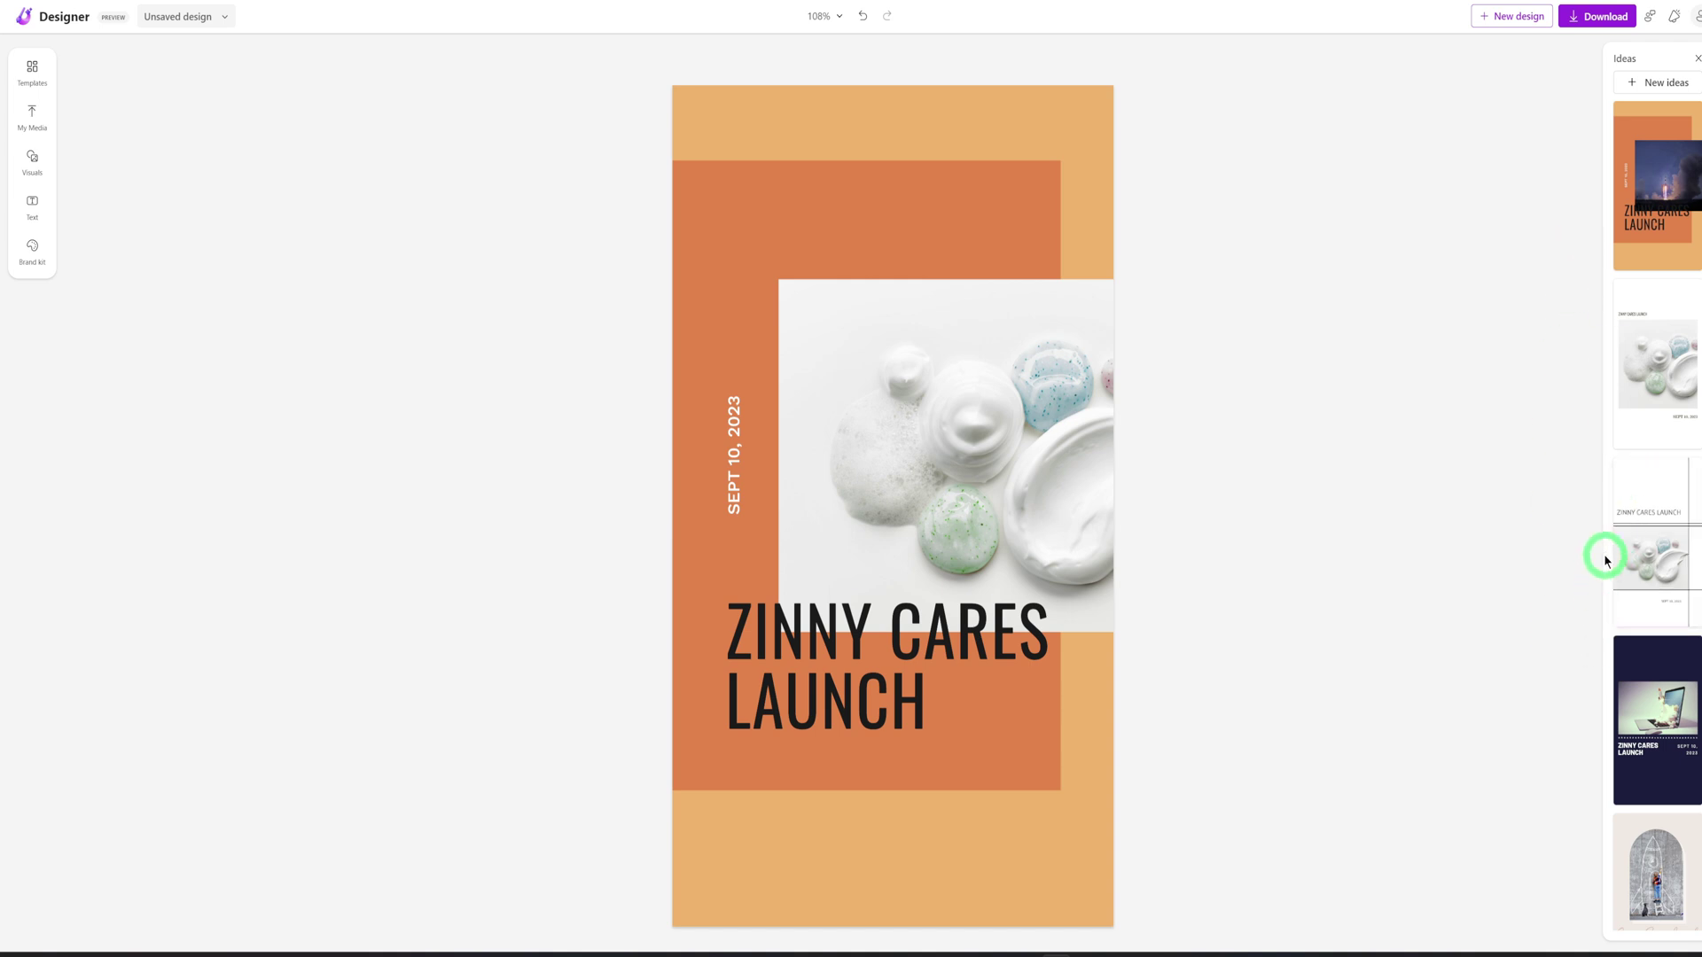
scroll(1633, 473, down, 7)
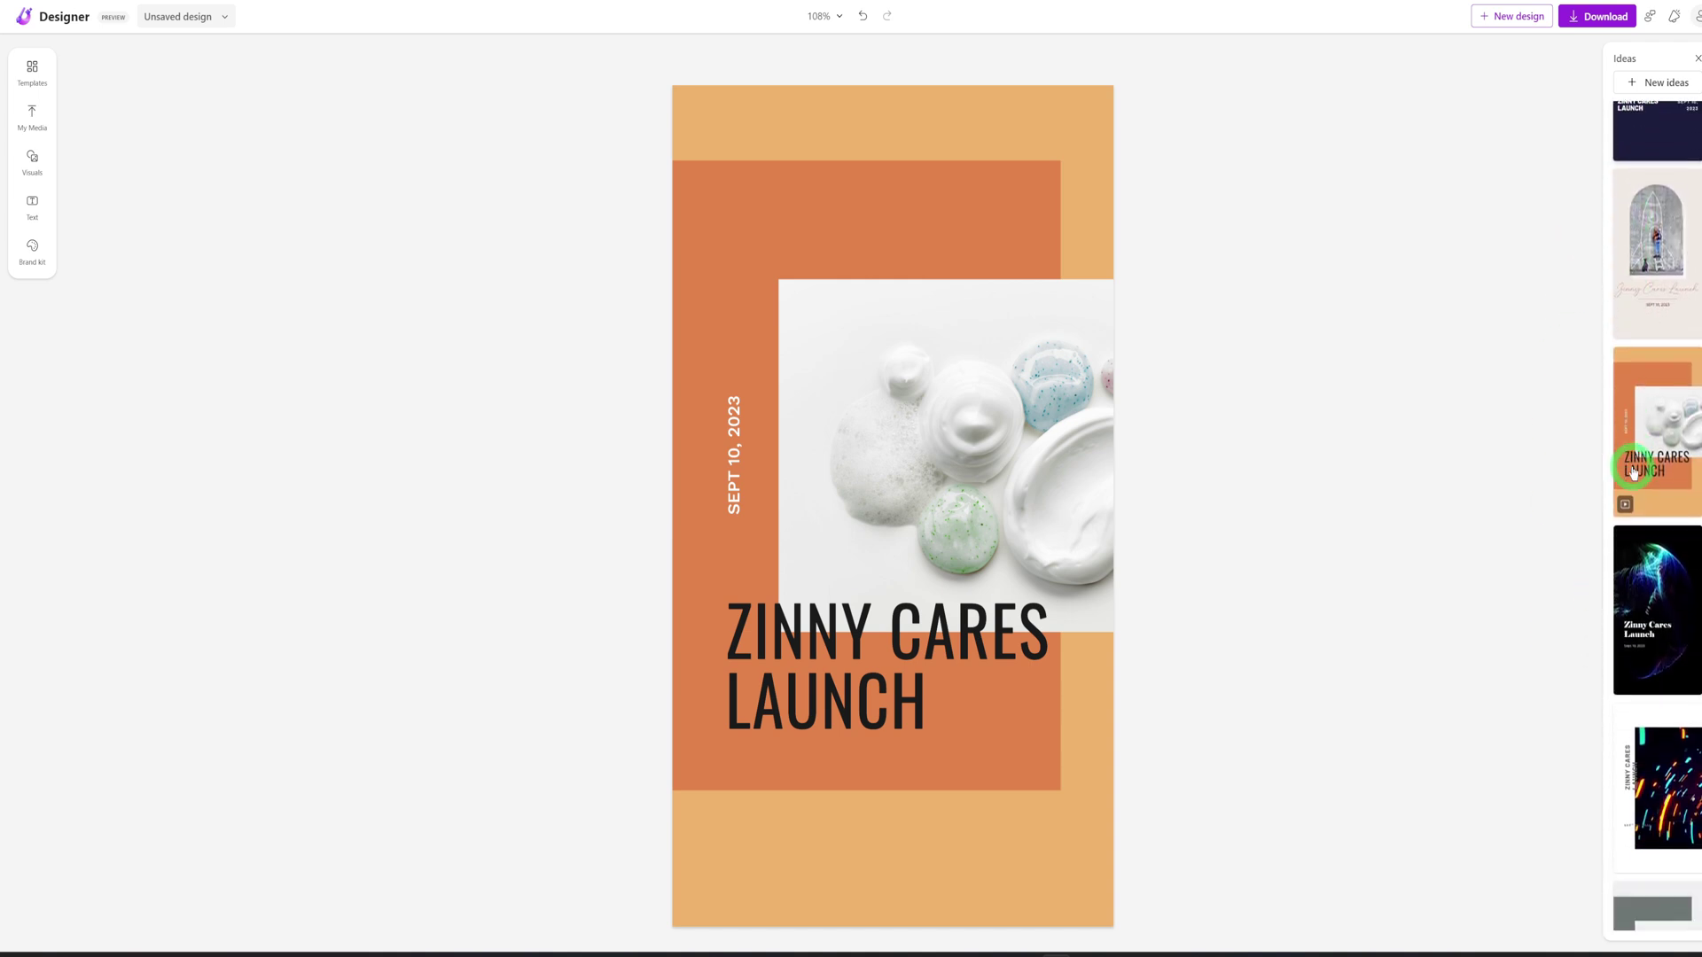
scroll(1633, 472, down, 8)
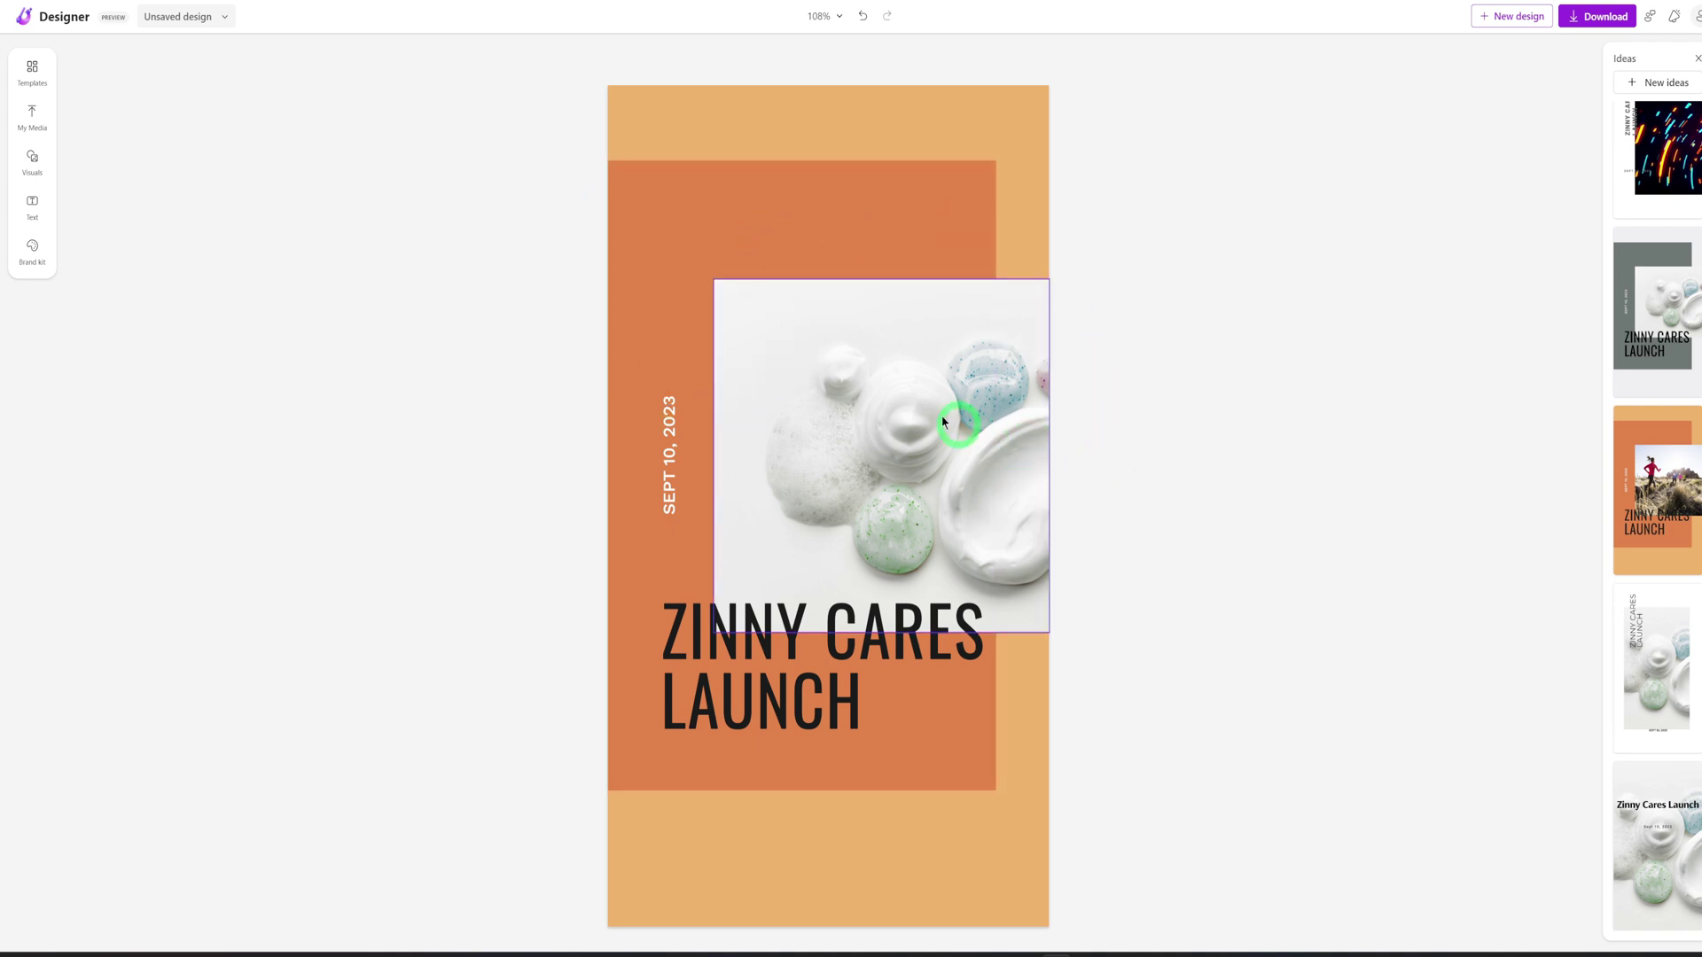
Search the template library for 'skin care' and browse the results.
click(31, 81)
click(177, 73)
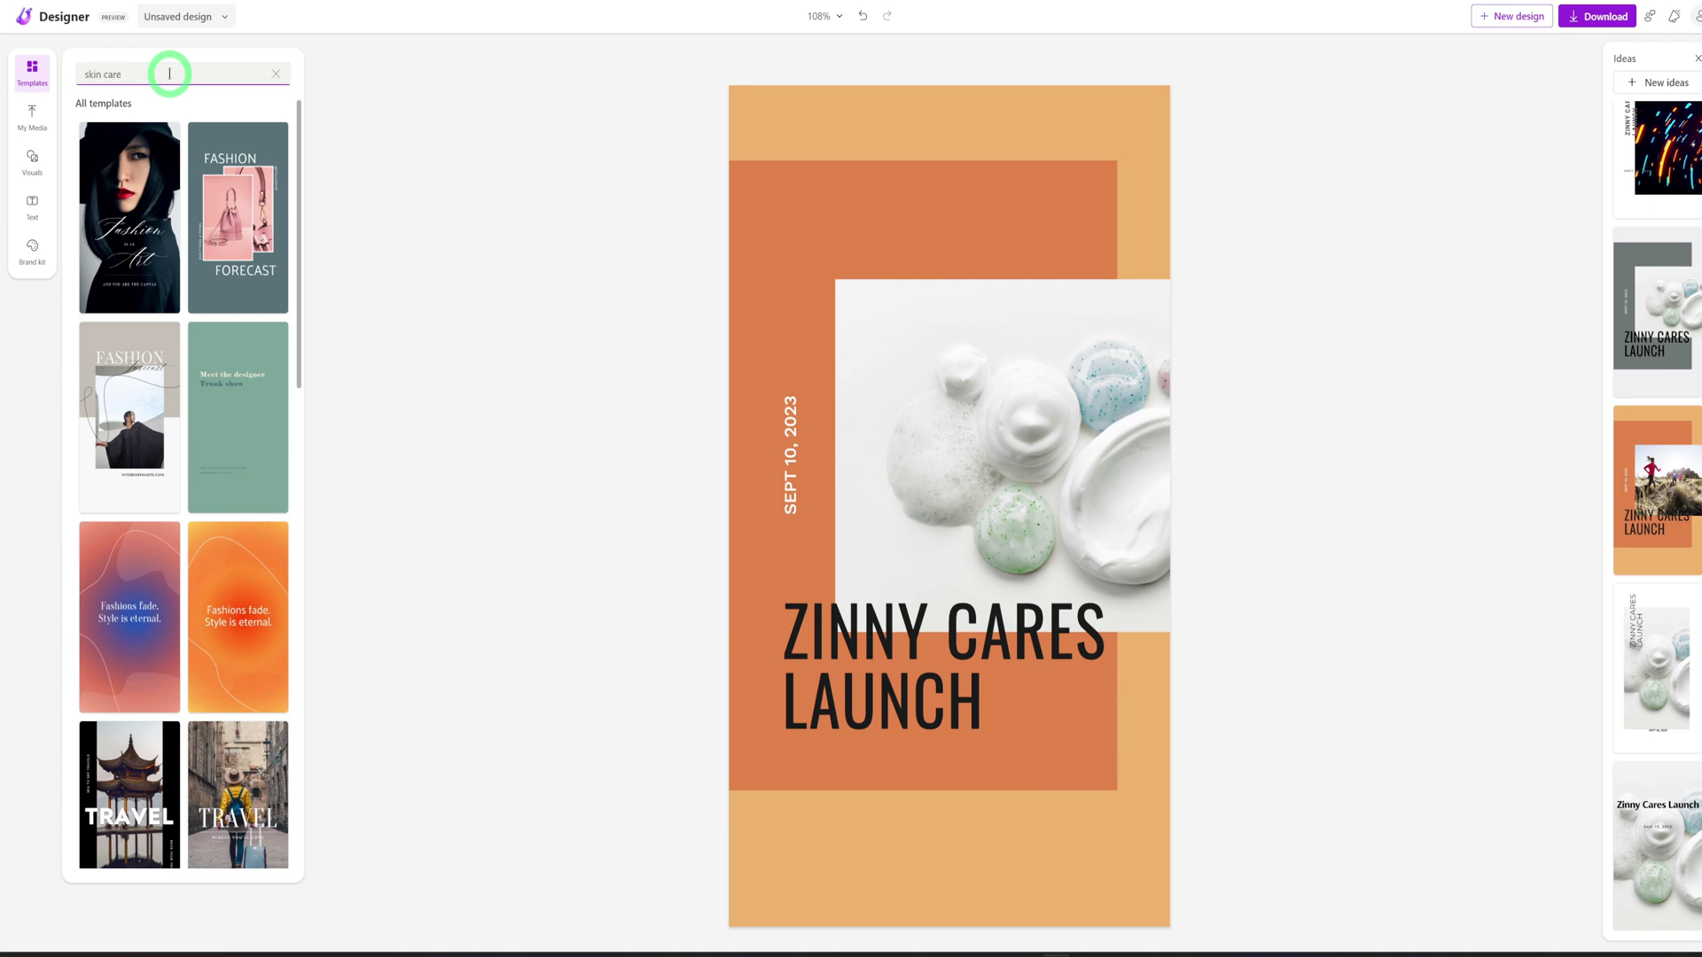
key(Return)
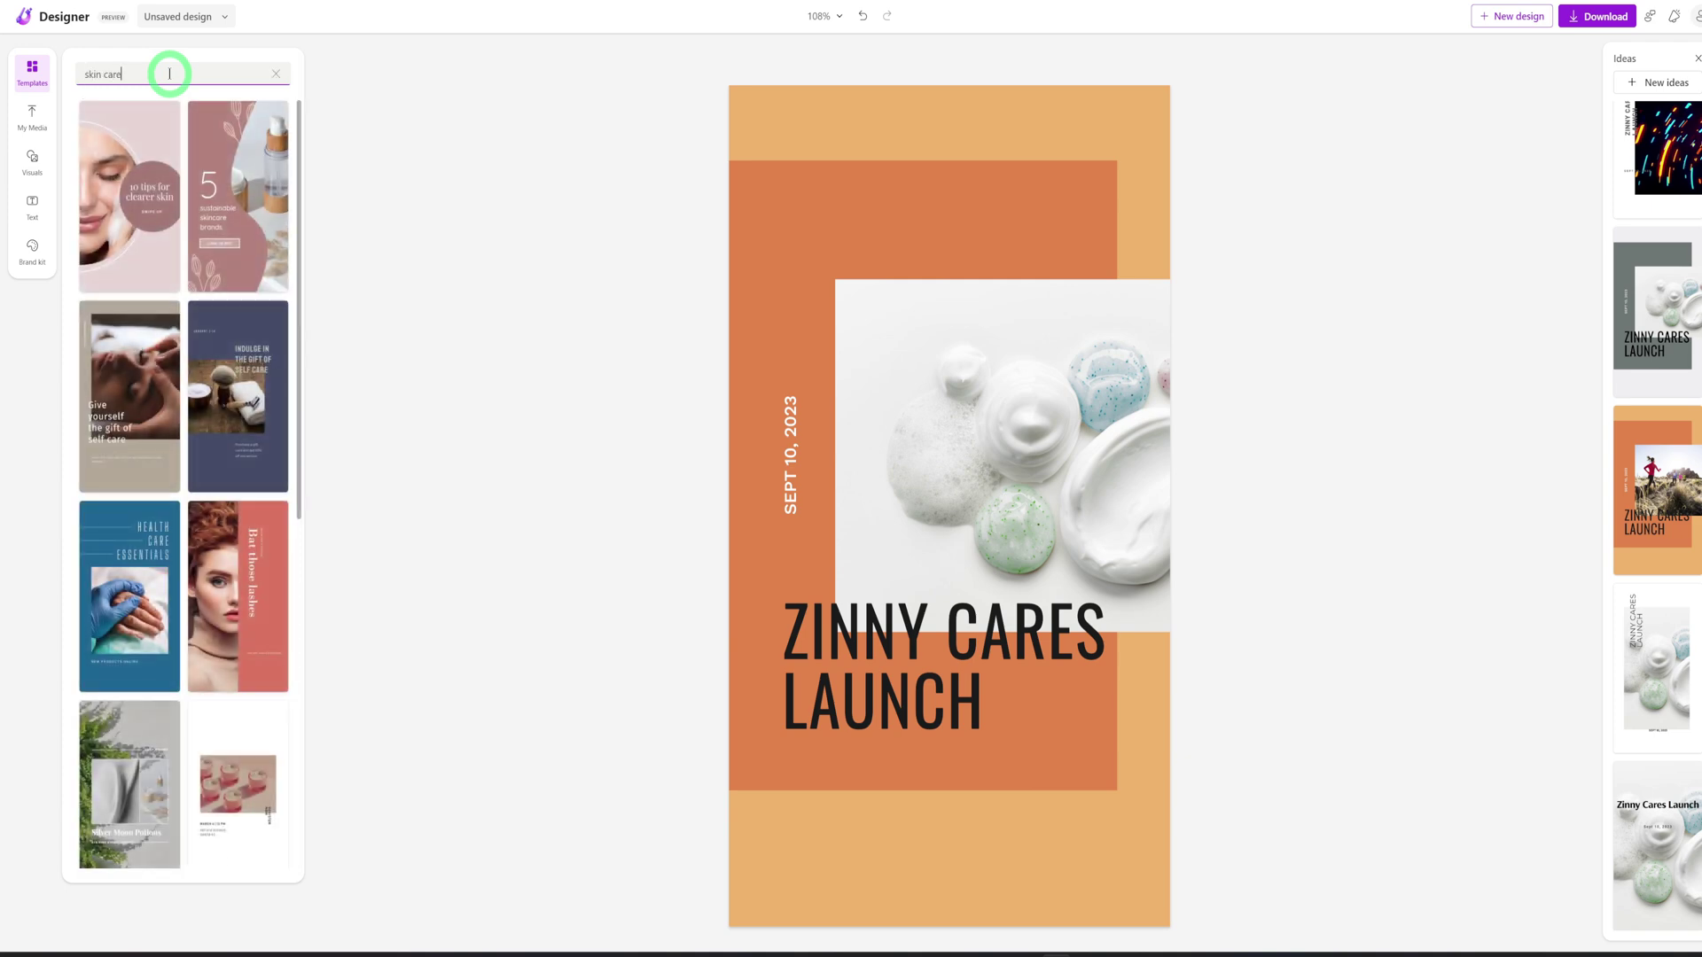
scroll(194, 709, down, 3)
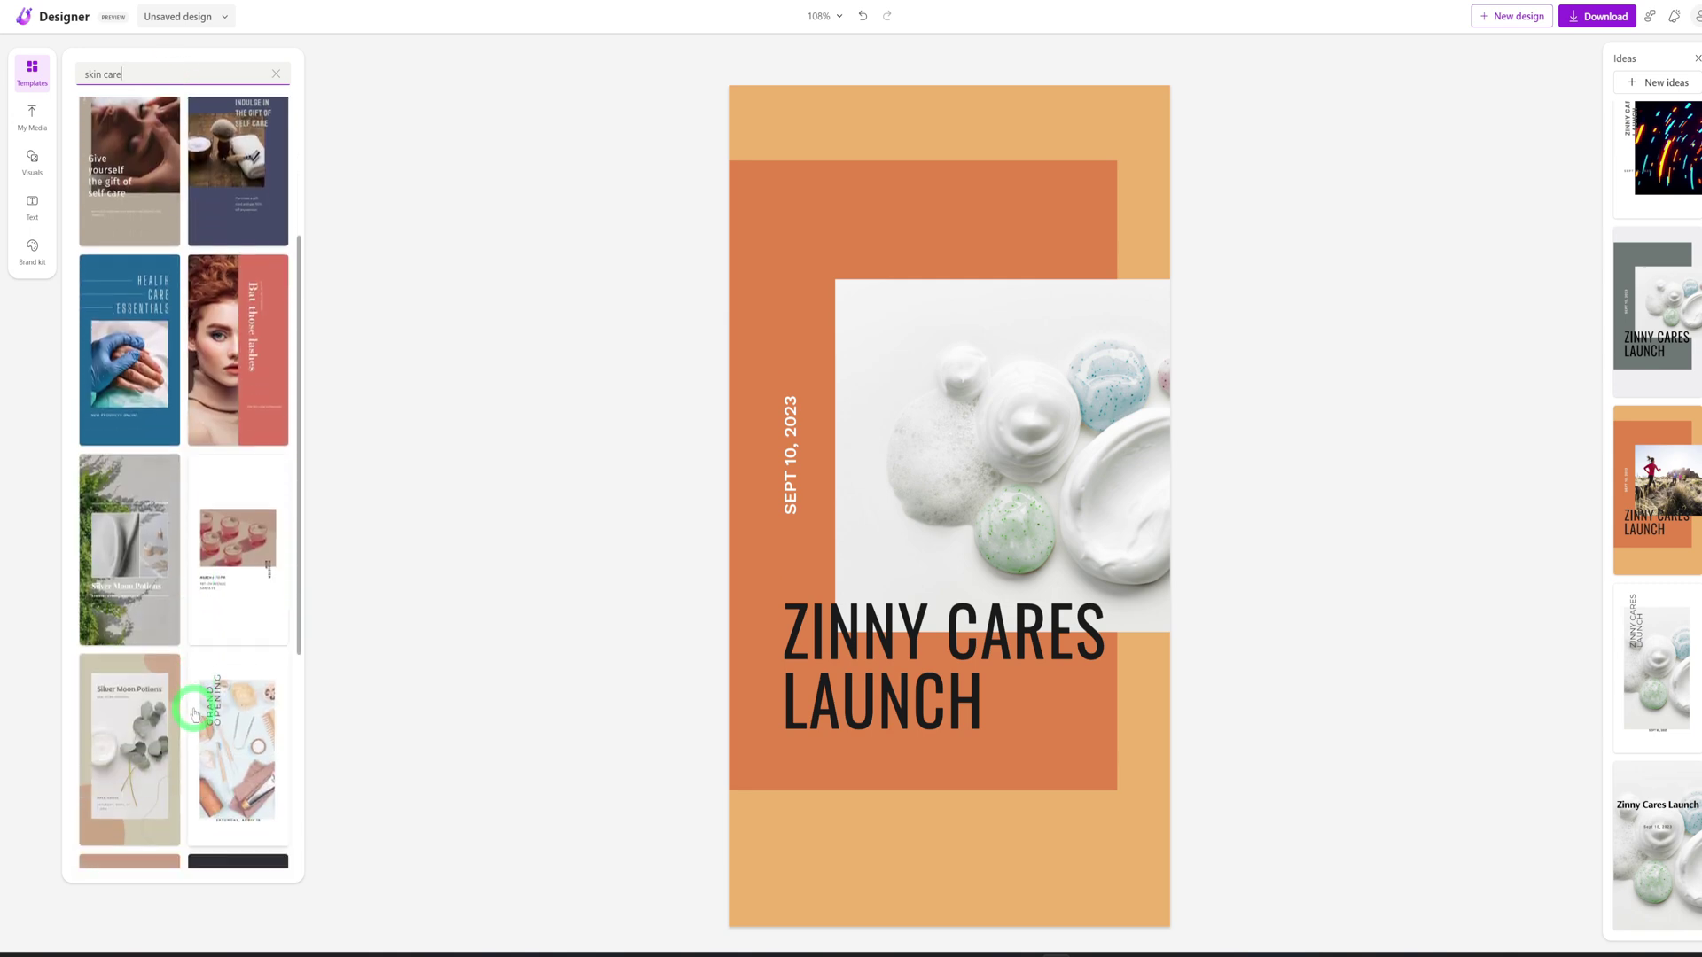
scroll(194, 714, down, 3)
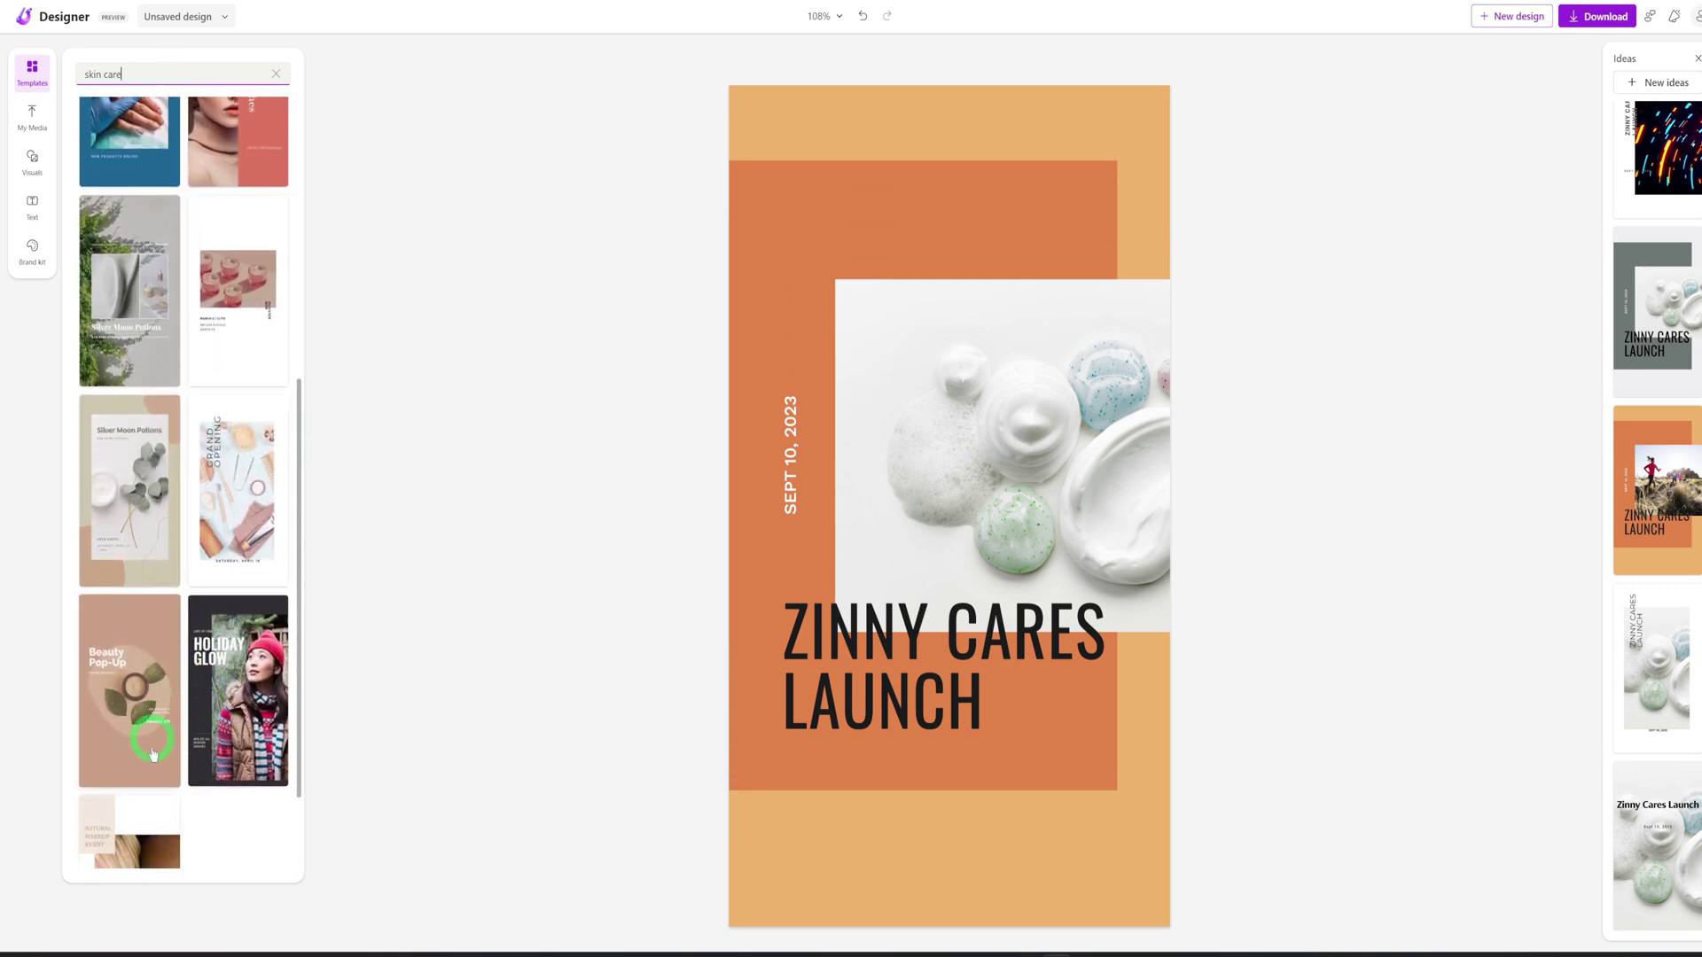
scroll(148, 764, down, 2)
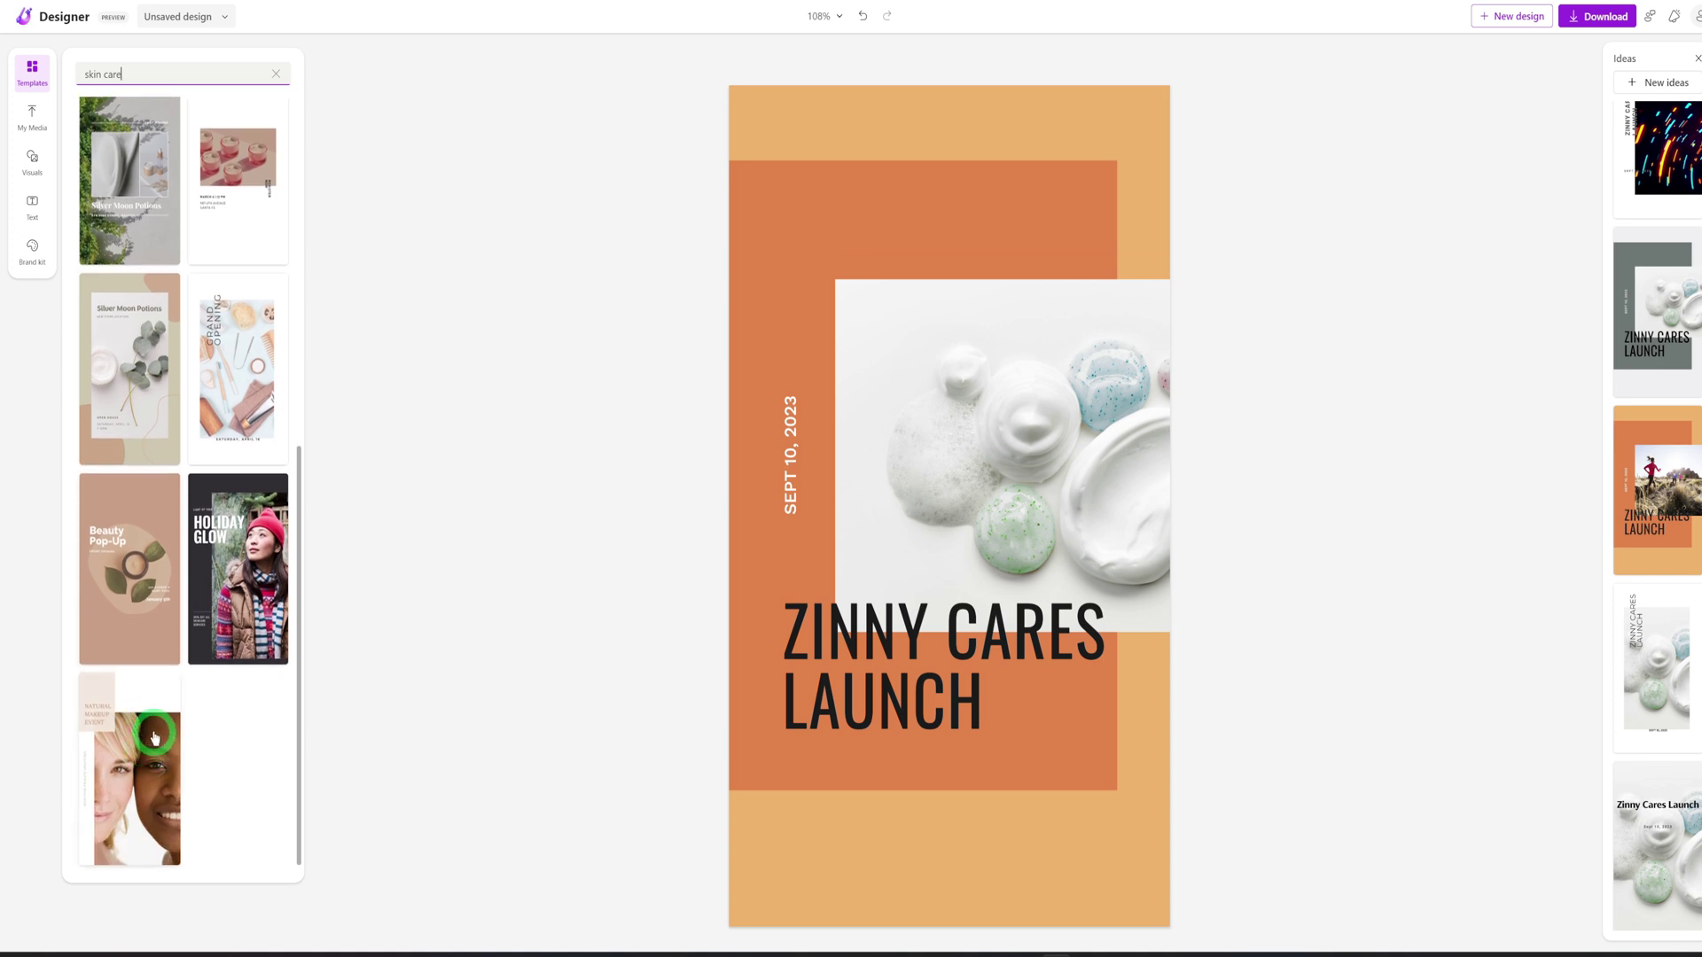
scroll(156, 740, up, 1)
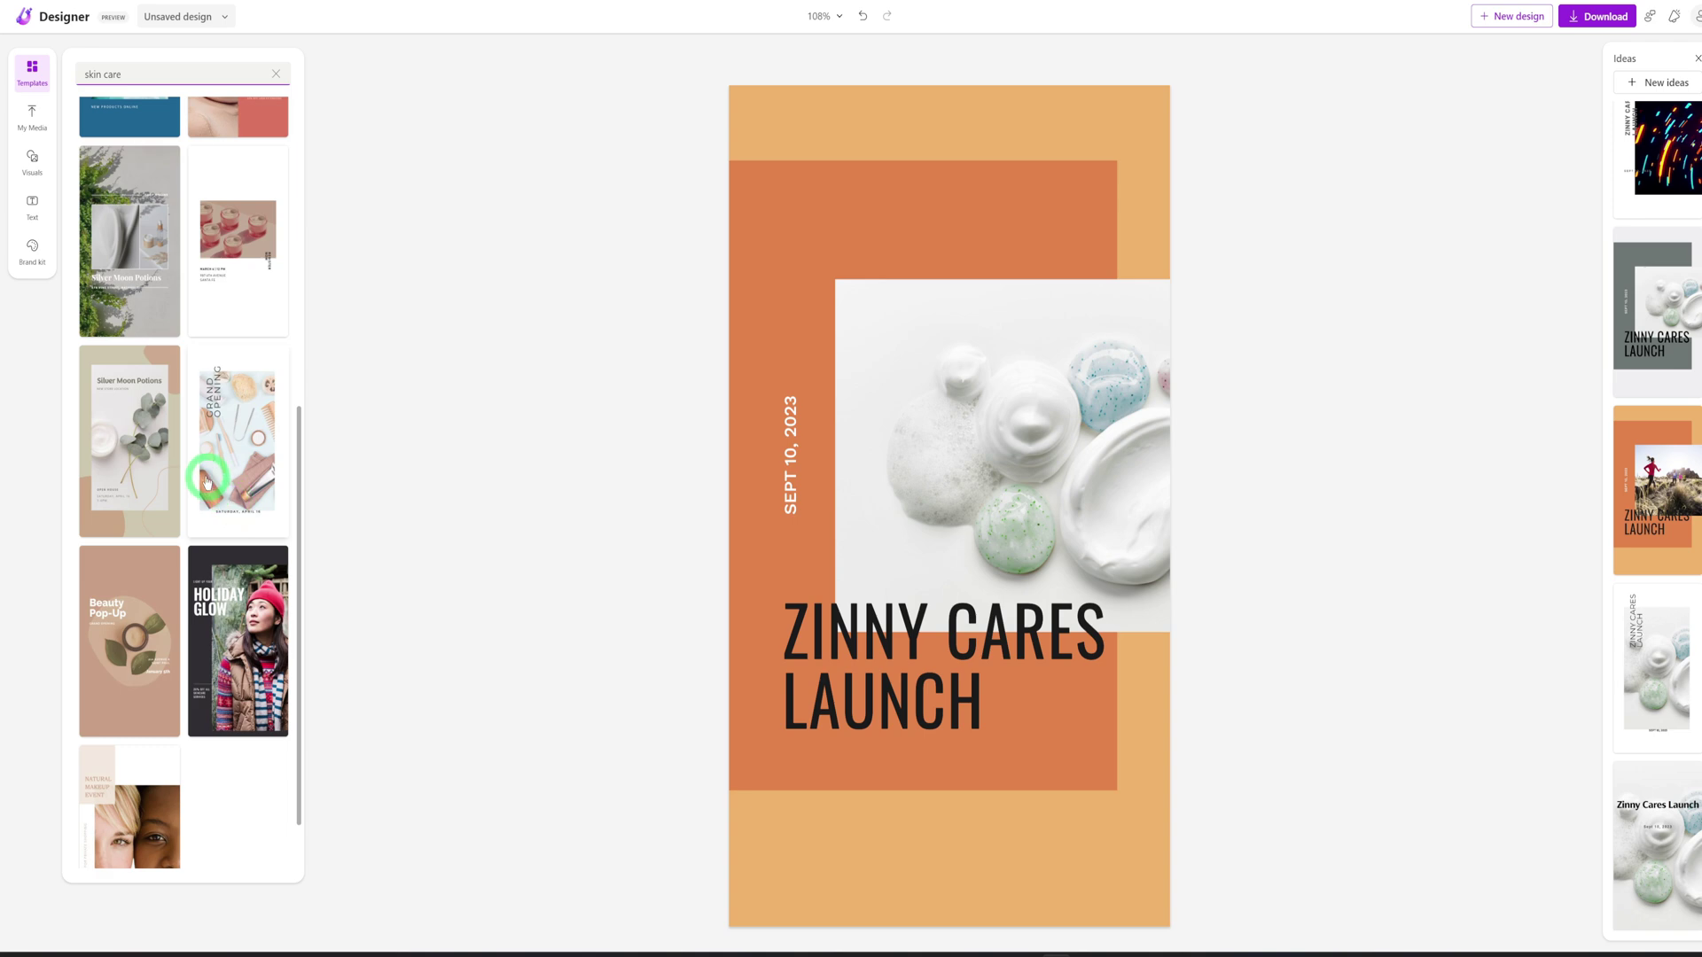
click(1031, 93)
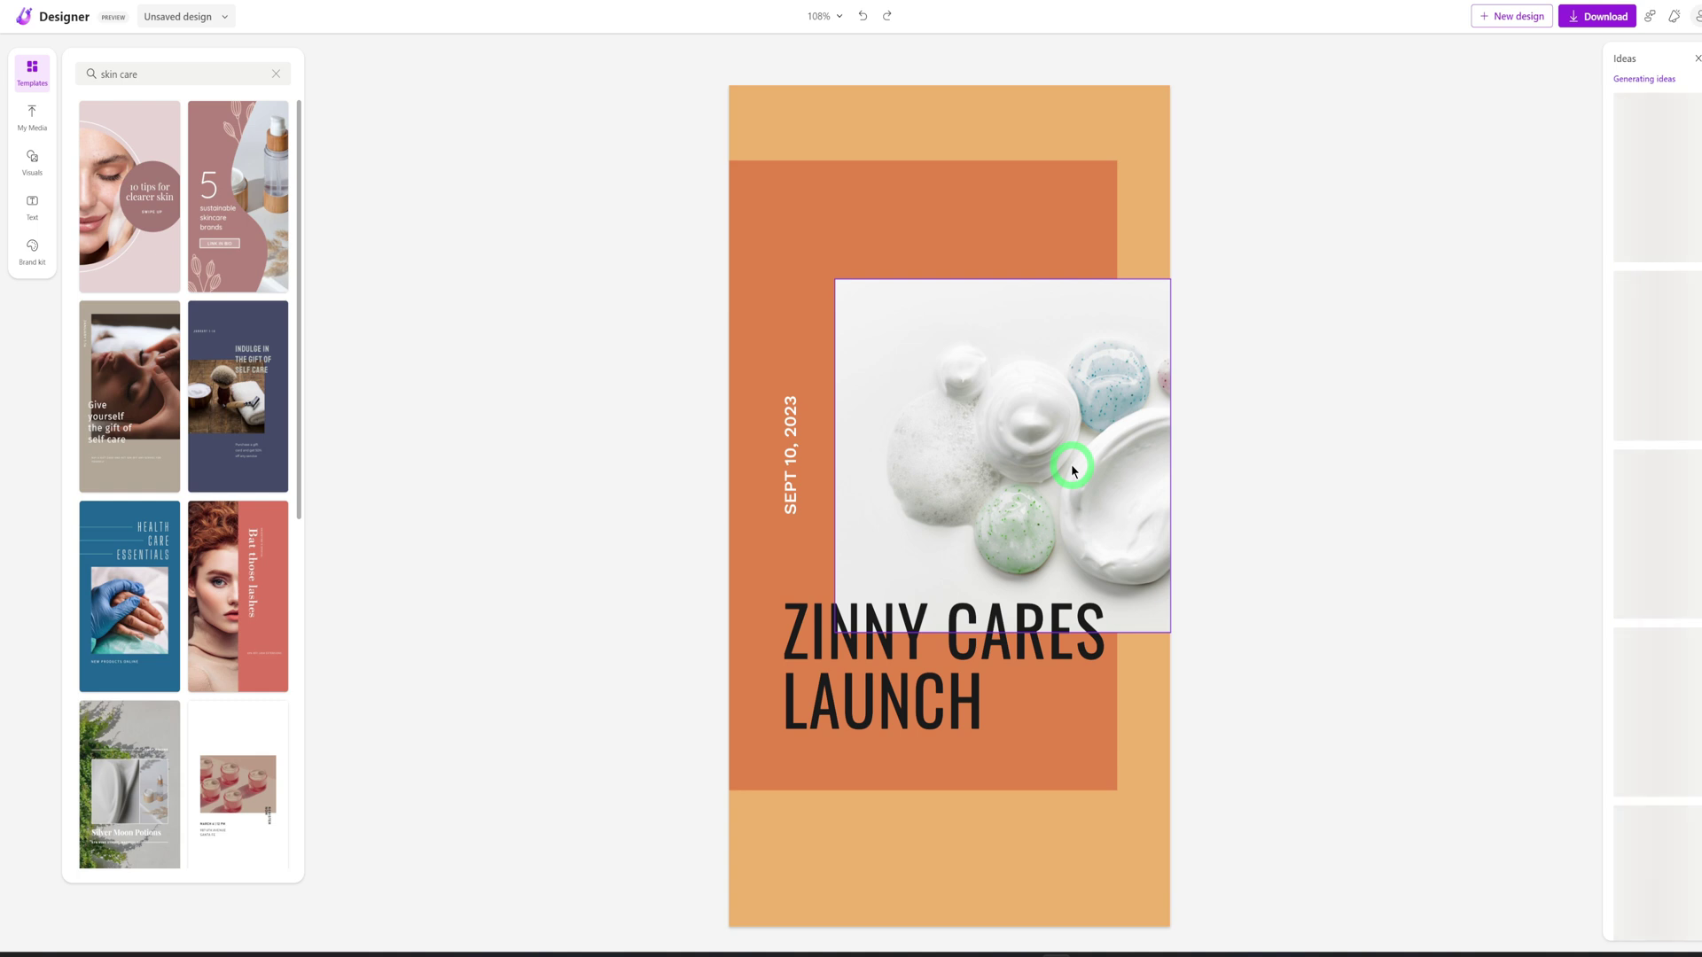
Replace the product photo with the serum bottles on dried grass from the image gallery.
click(954, 437)
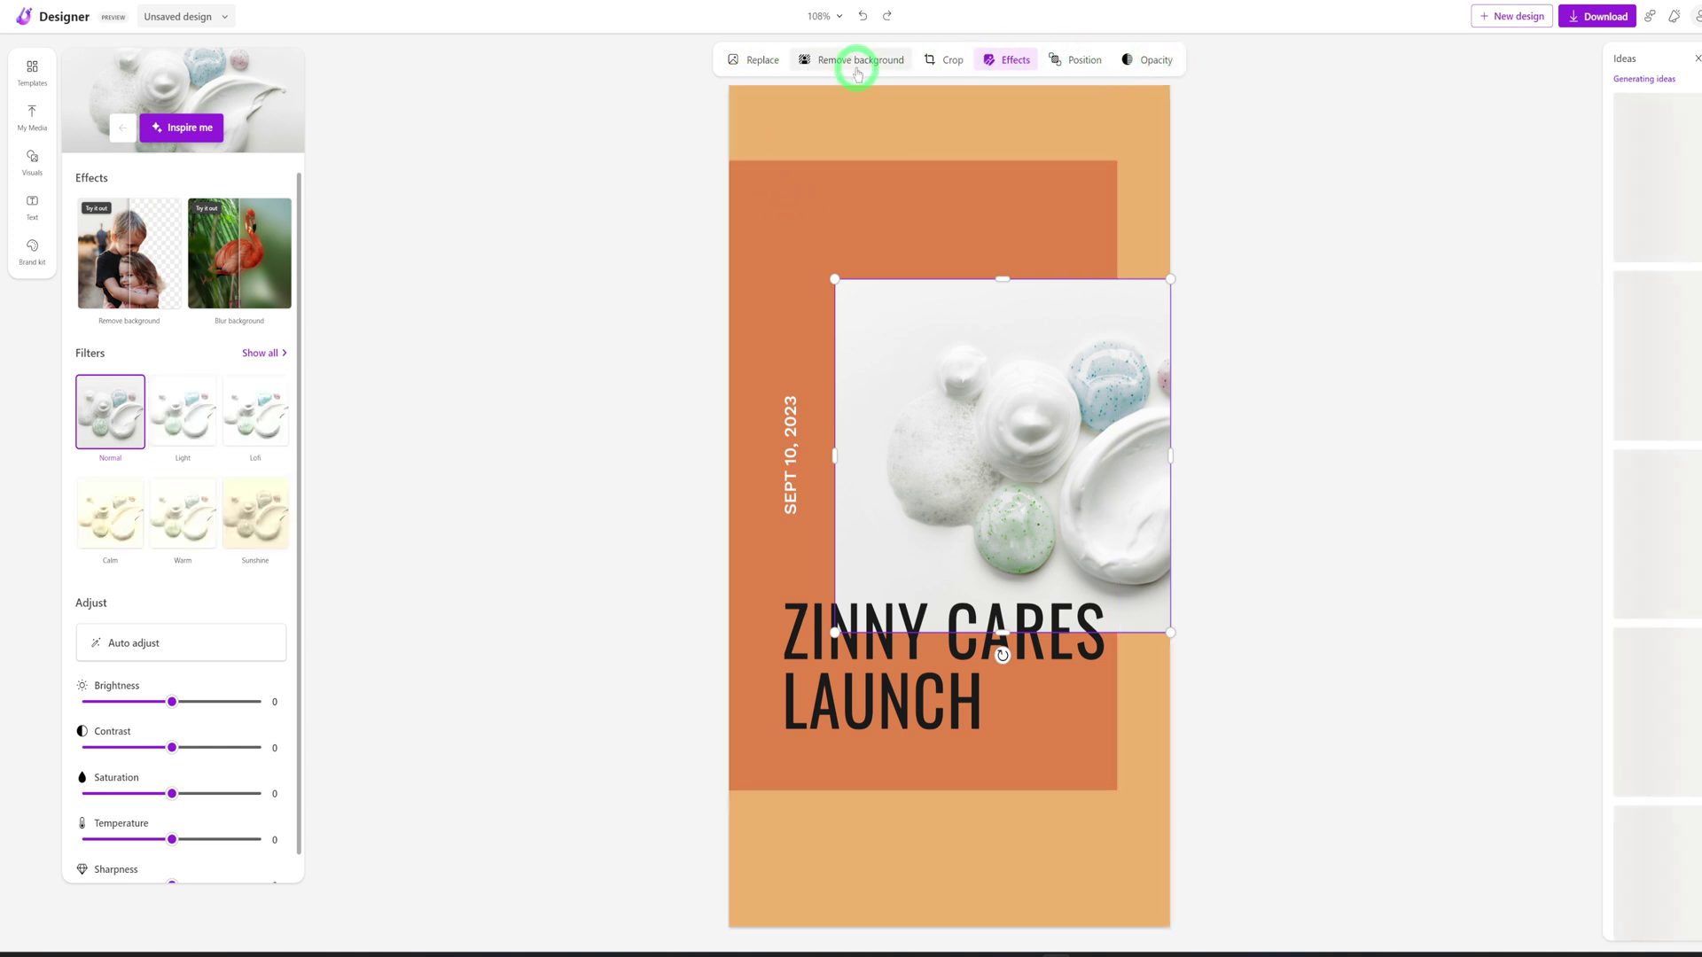
click(752, 62)
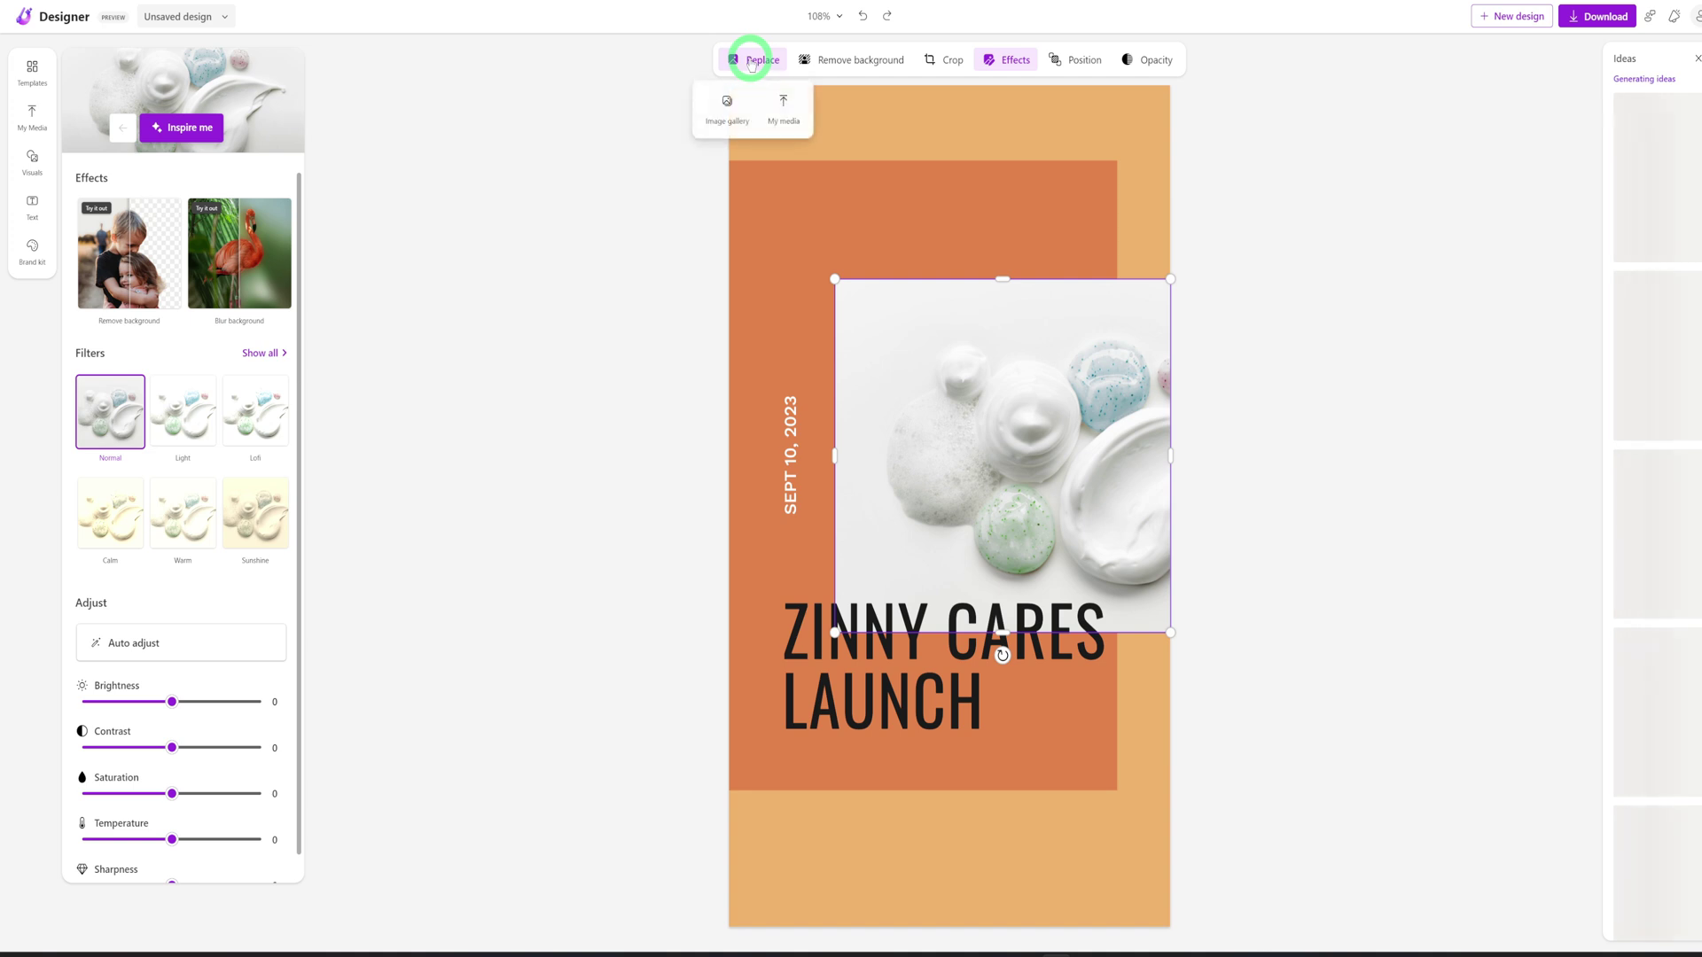
click(723, 114)
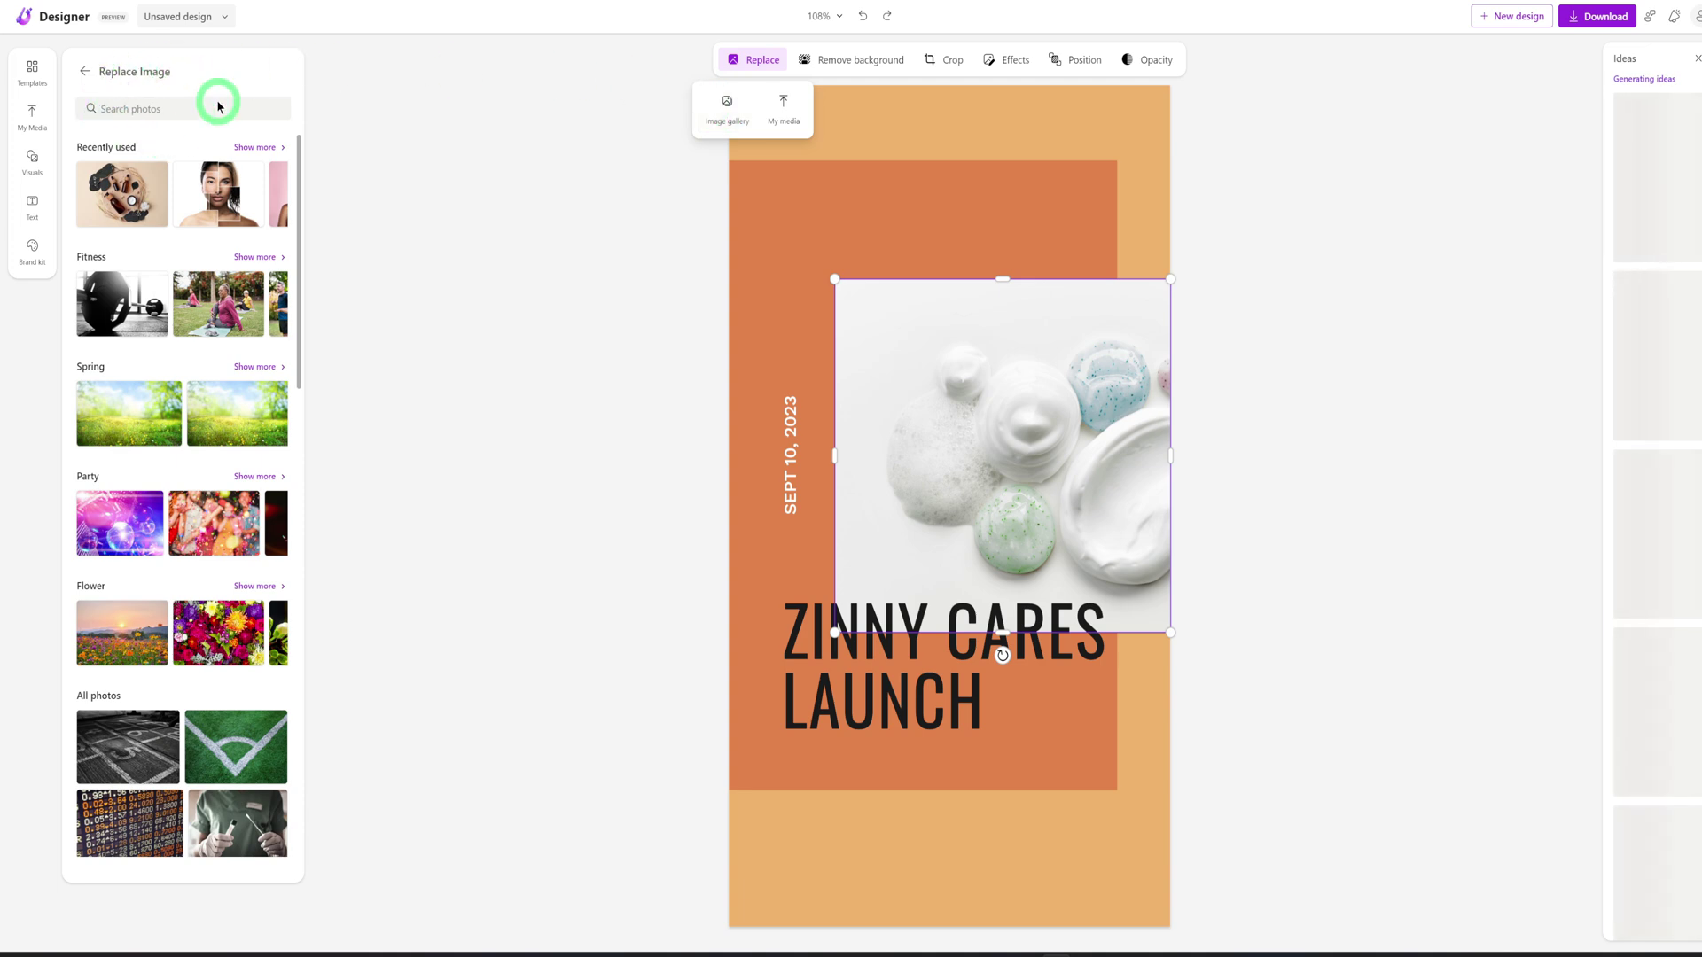
click(161, 110)
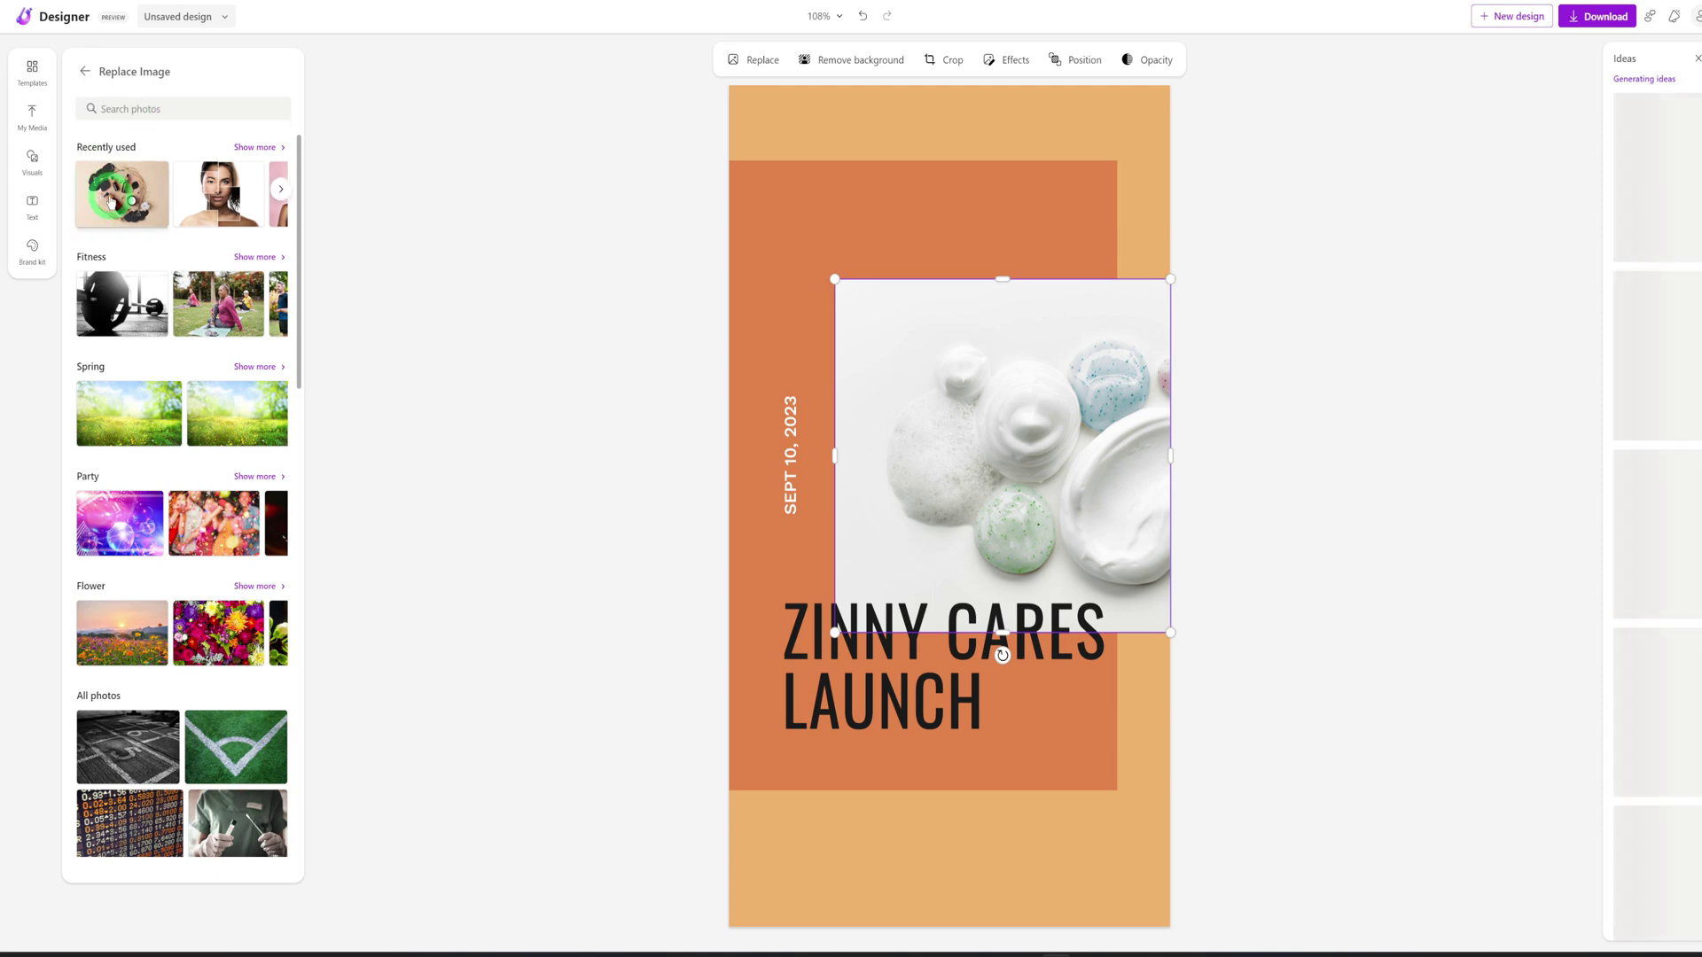
click(110, 202)
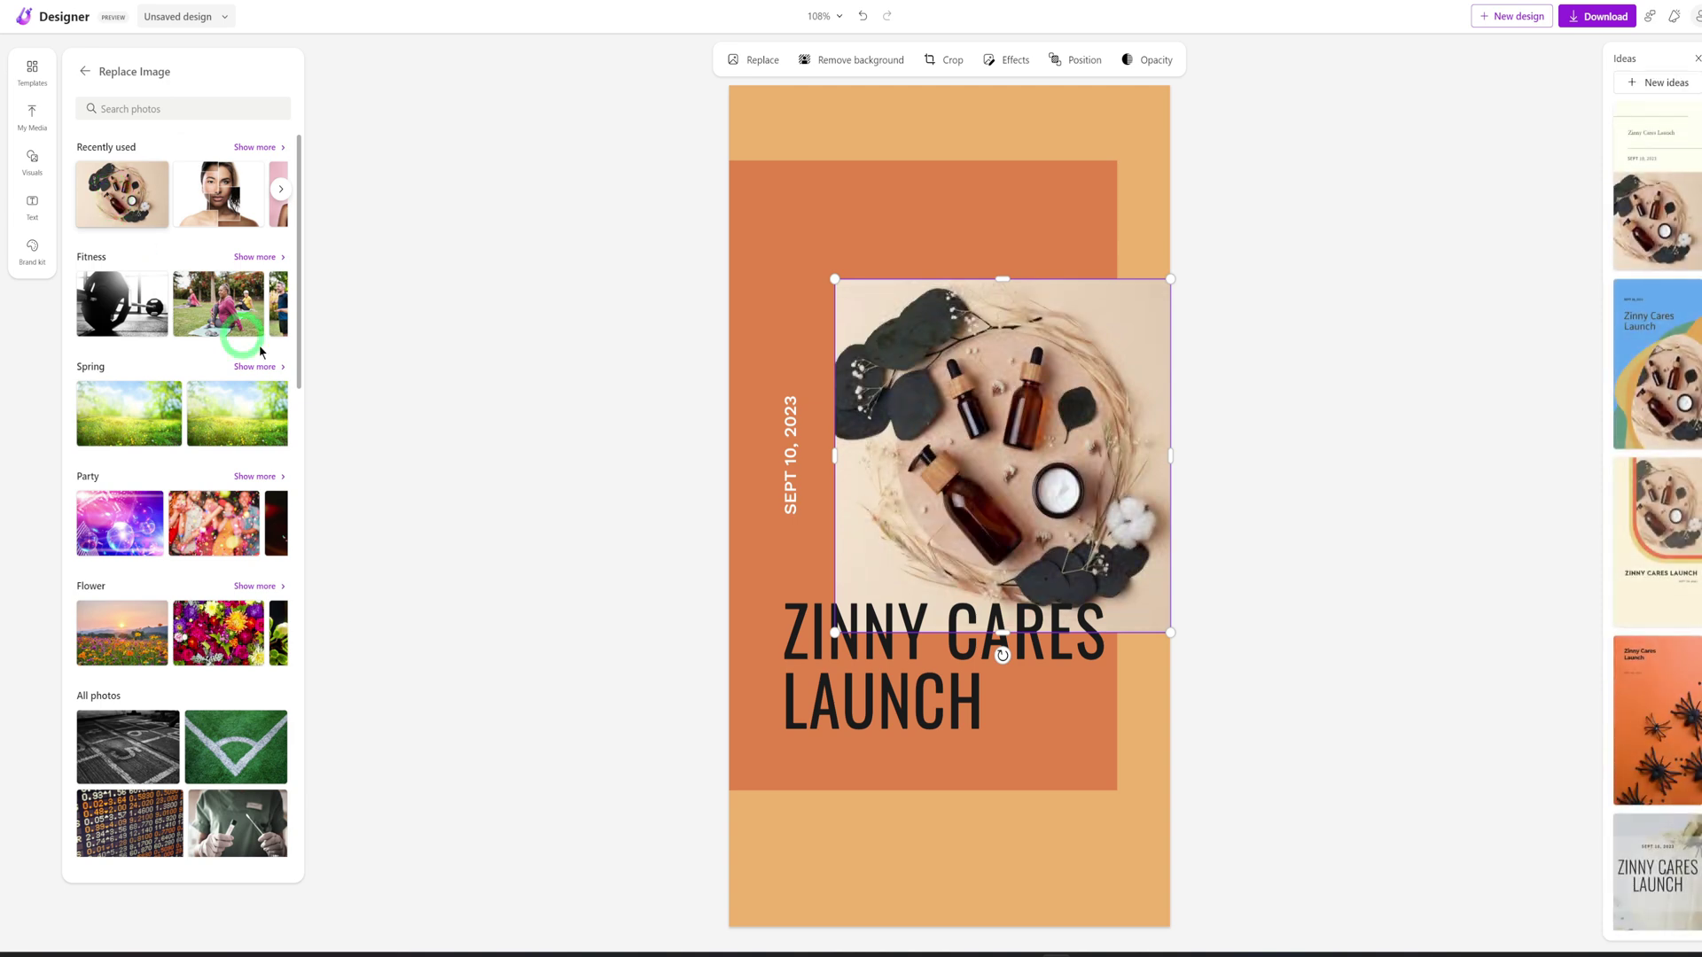
click(925, 494)
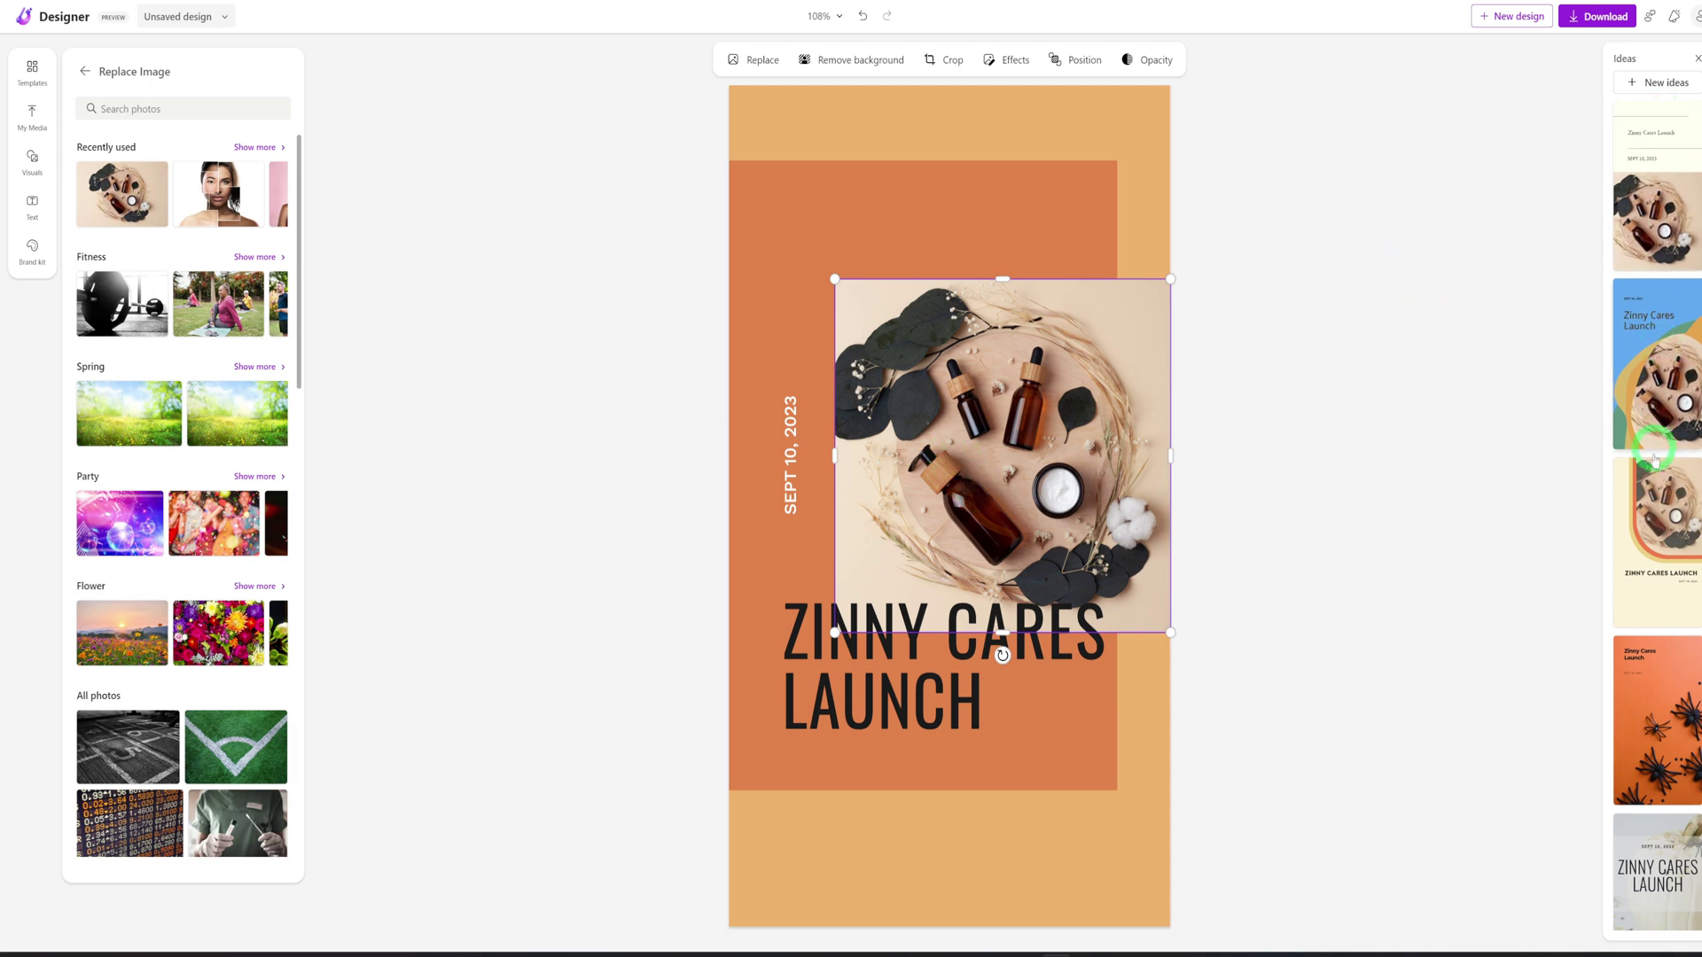
scroll(1654, 532, down, 3)
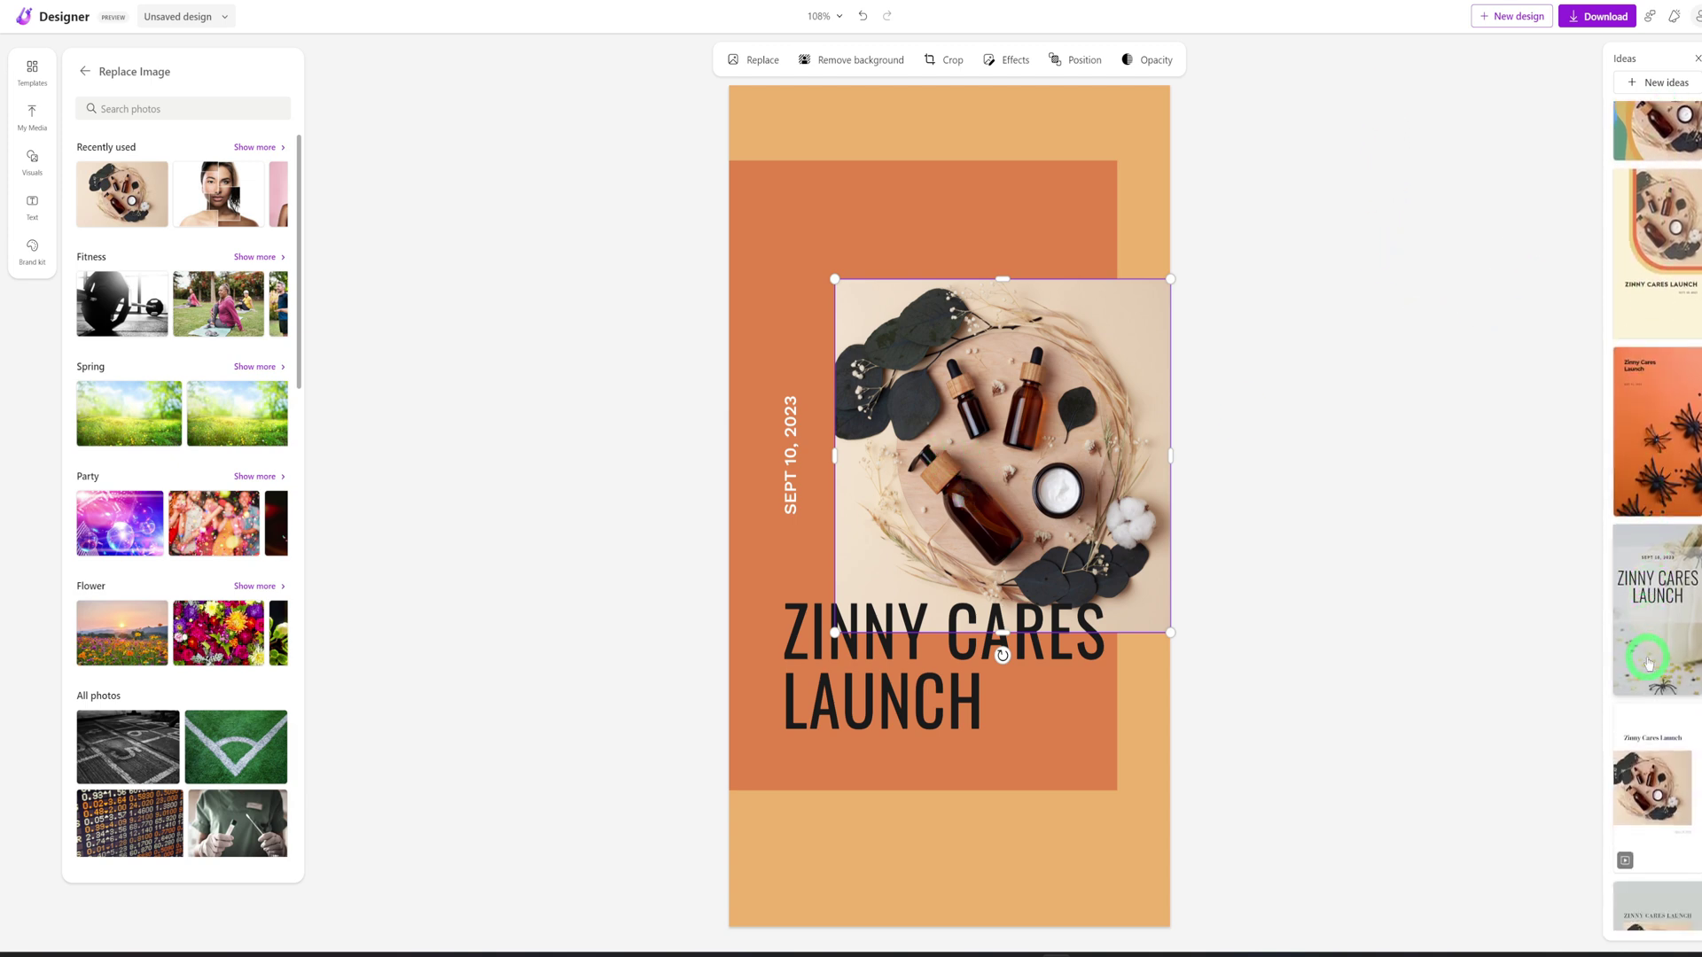
scroll(1647, 663, down, 5)
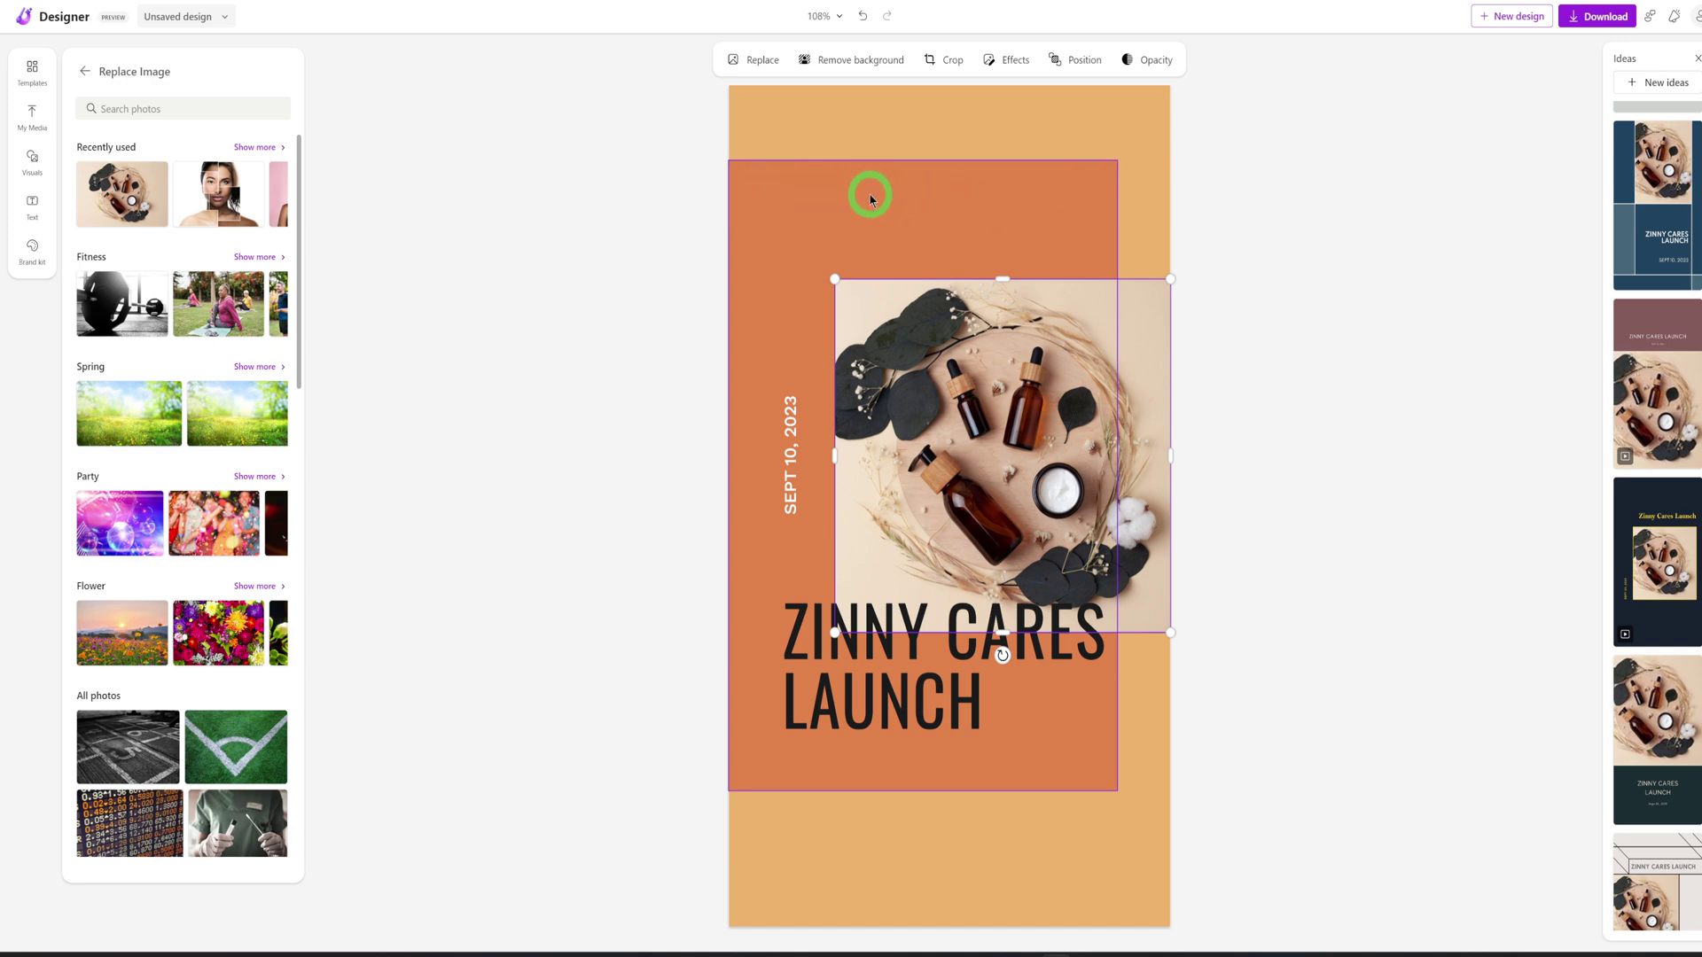
Try several suggested colours on the orange backing rectangle, then settle on pale beige.
click(870, 200)
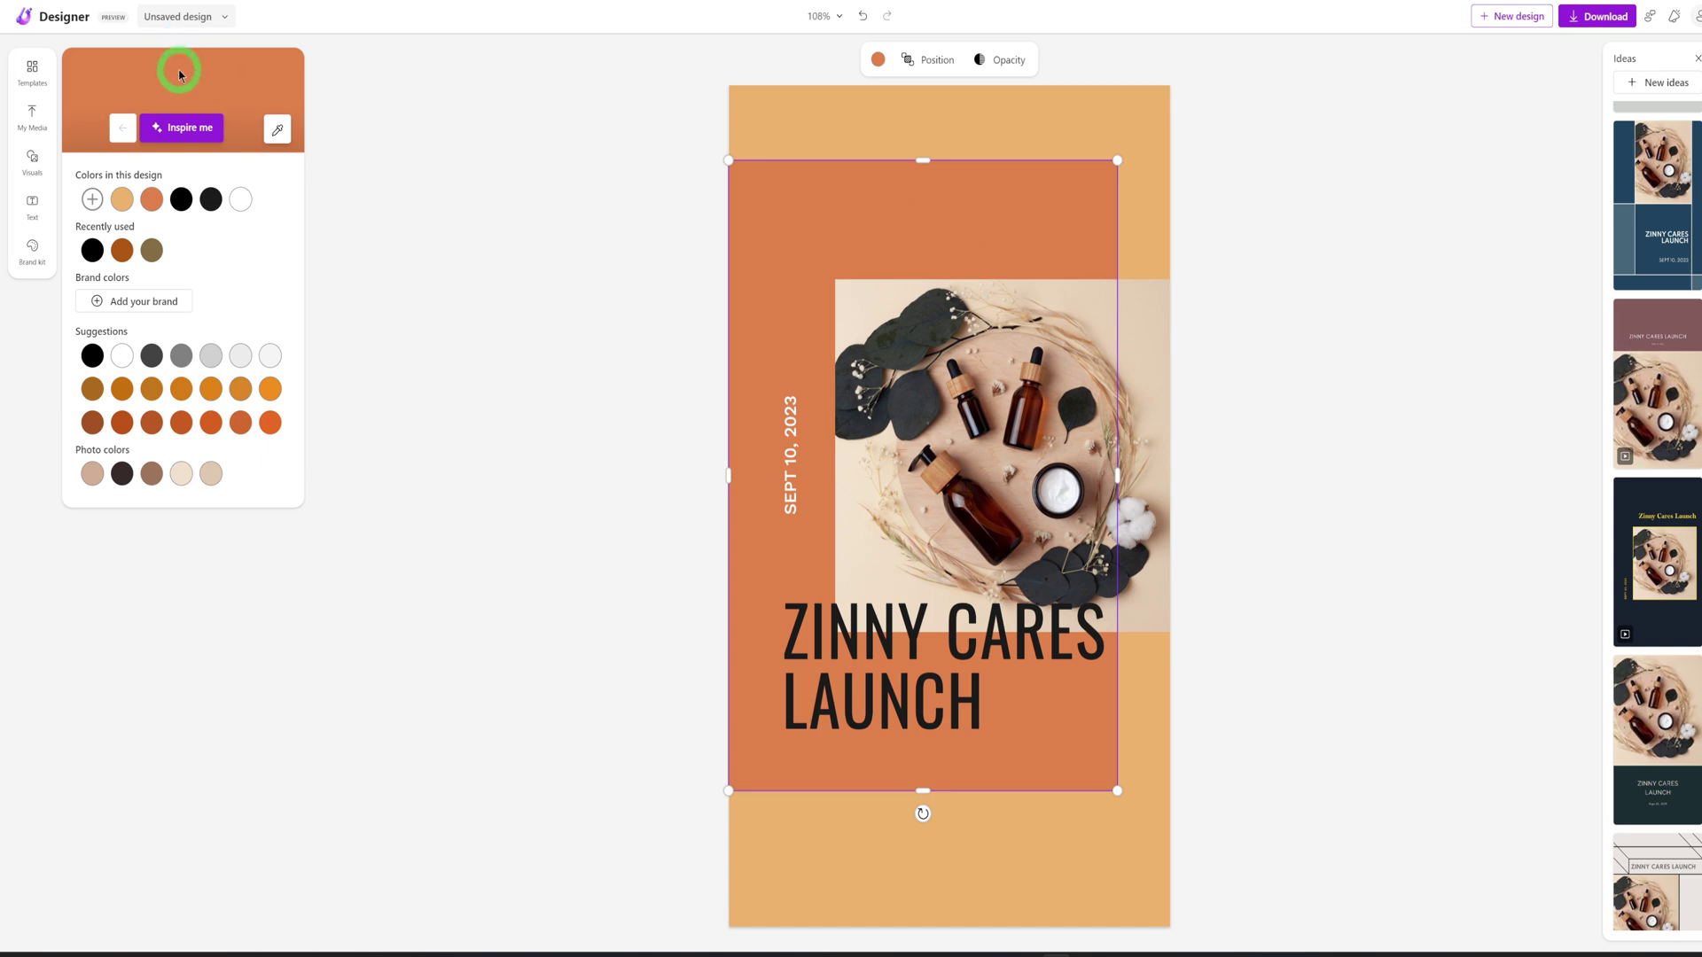
click(186, 133)
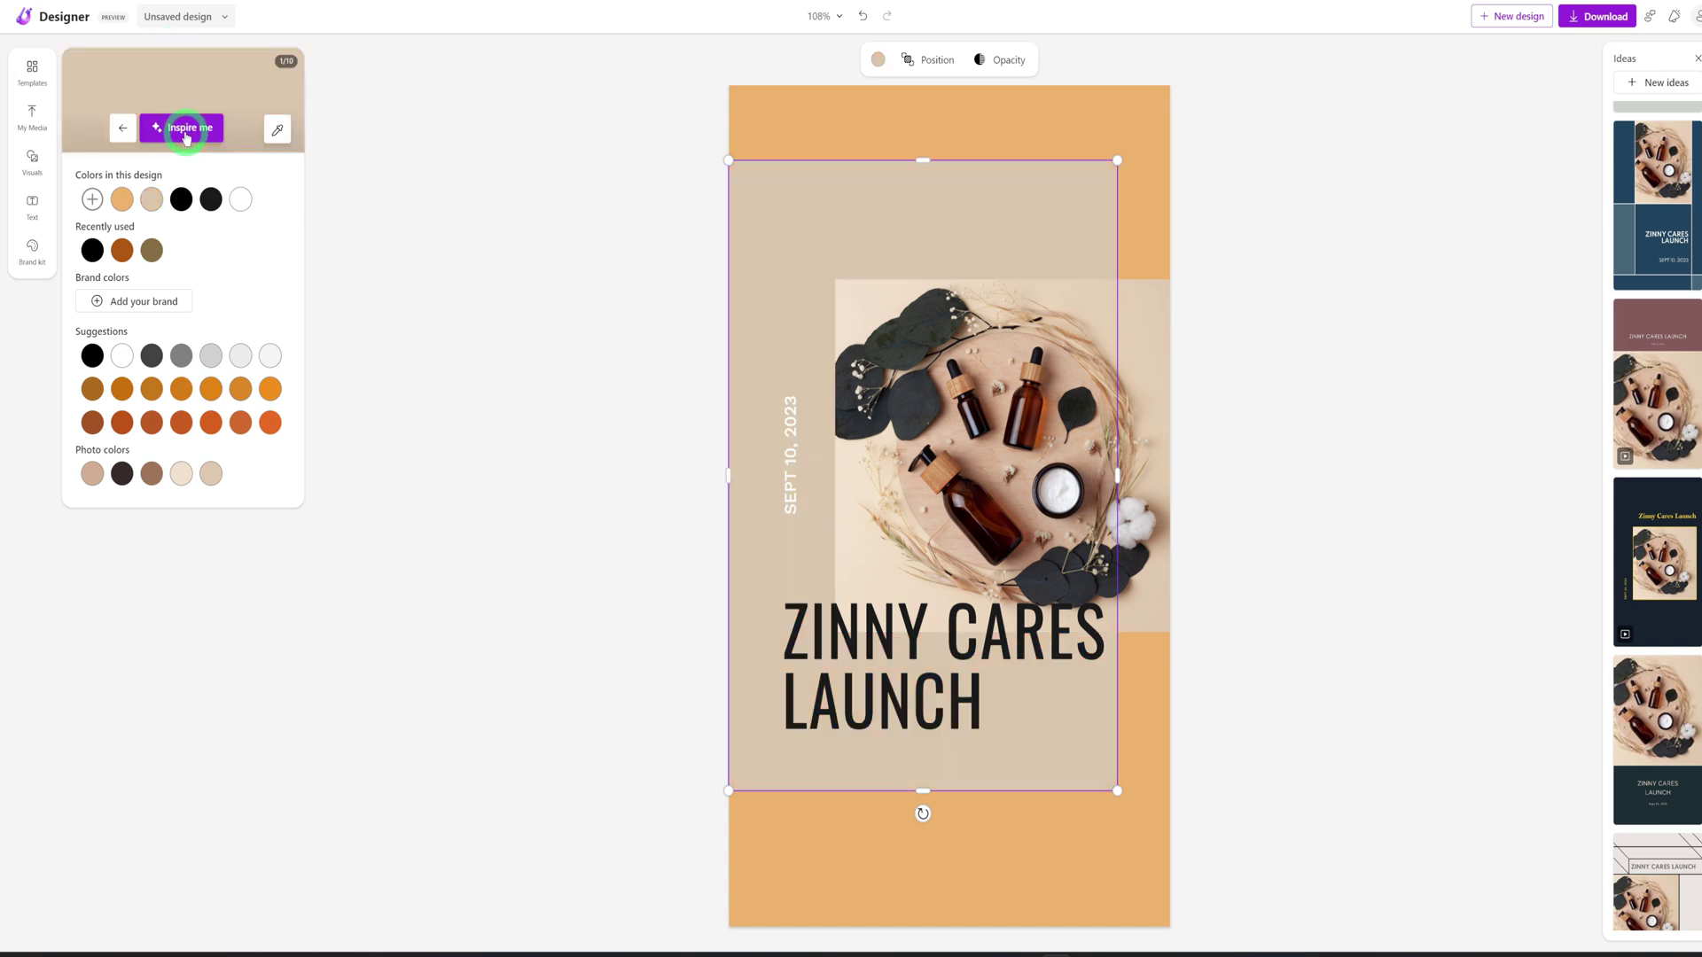
click(186, 133)
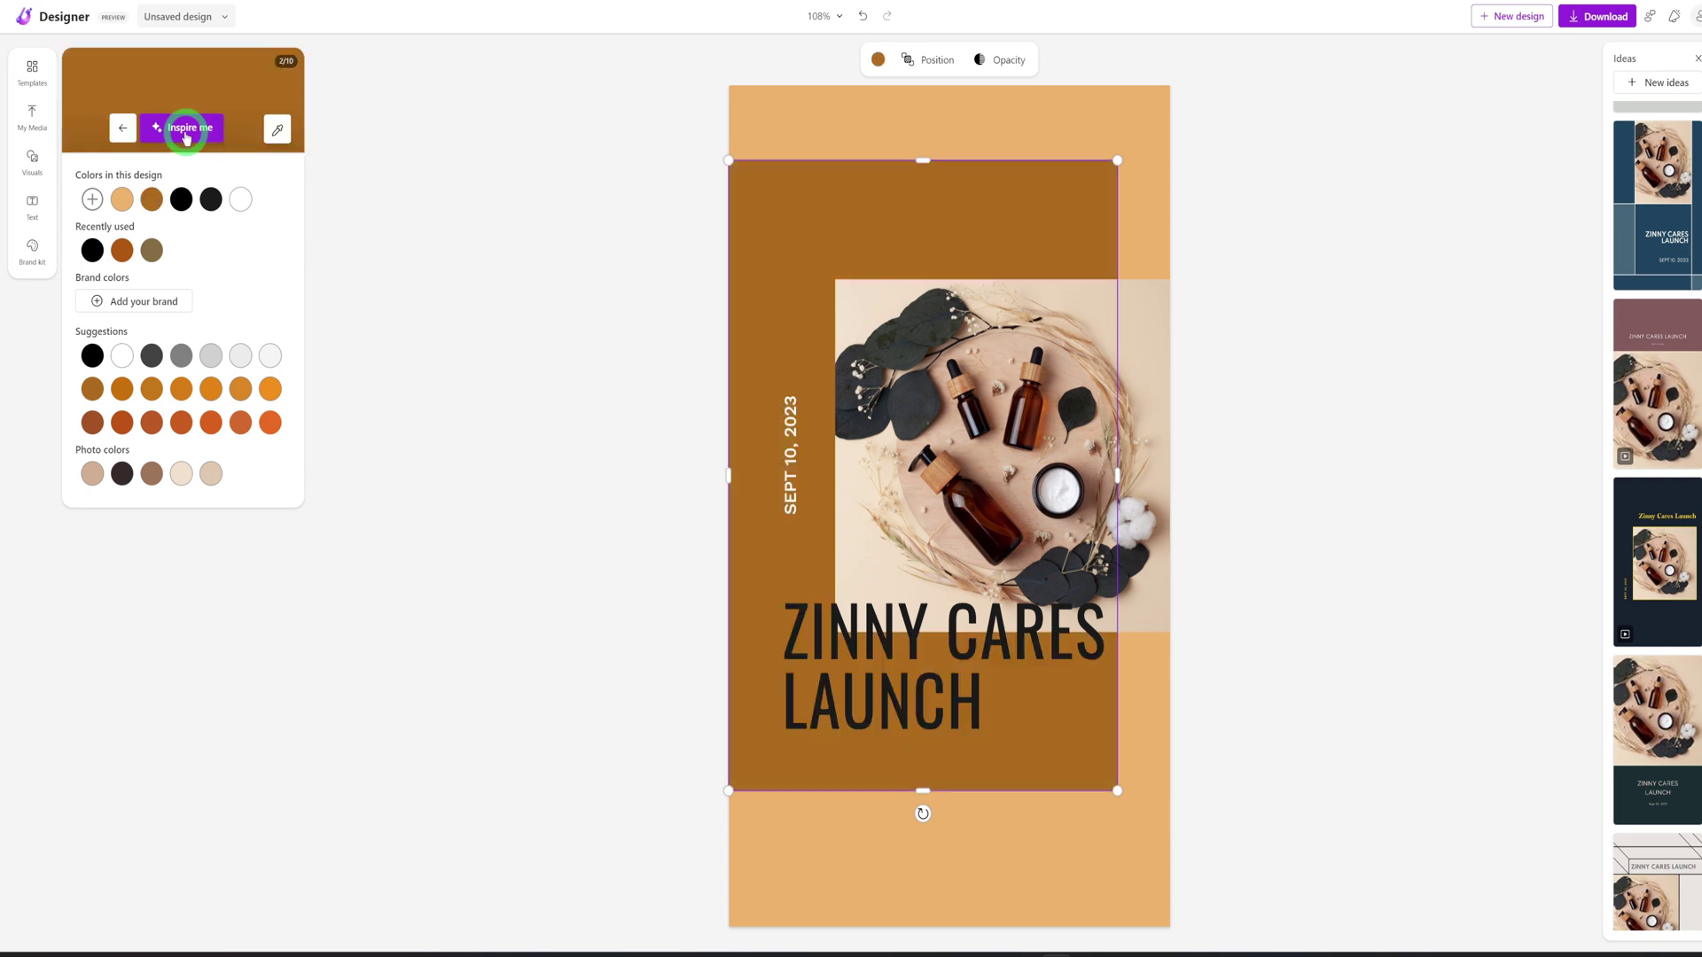
click(186, 133)
click(186, 133)
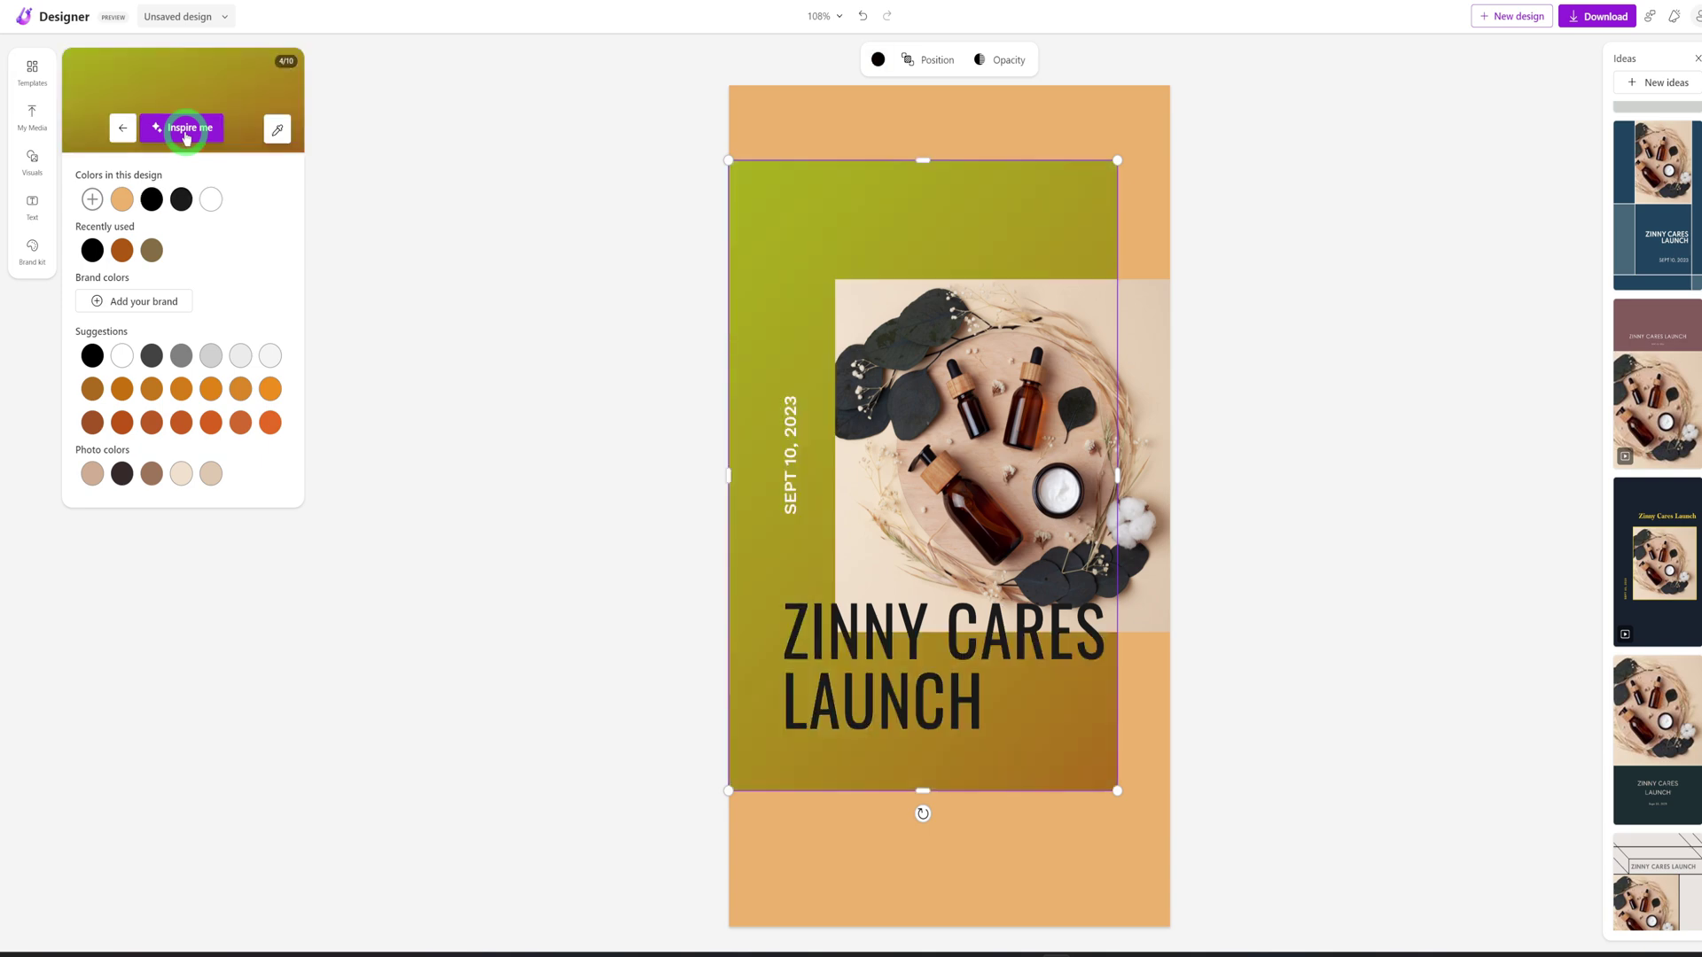
click(186, 133)
click(186, 133)
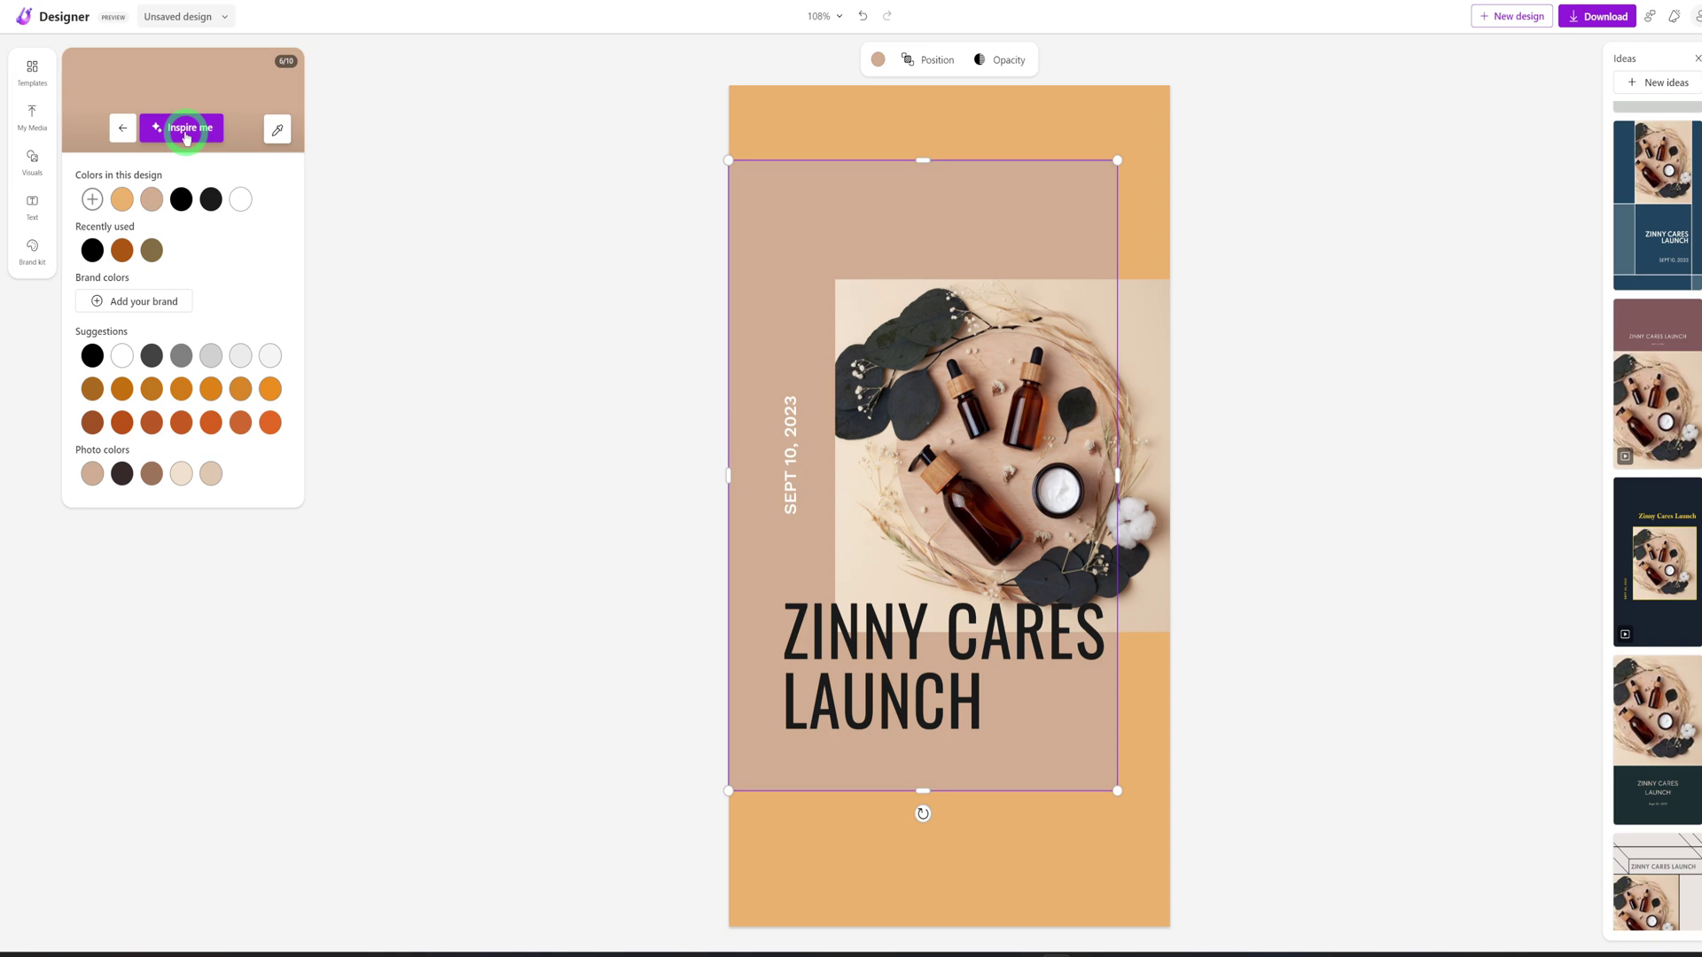
click(151, 476)
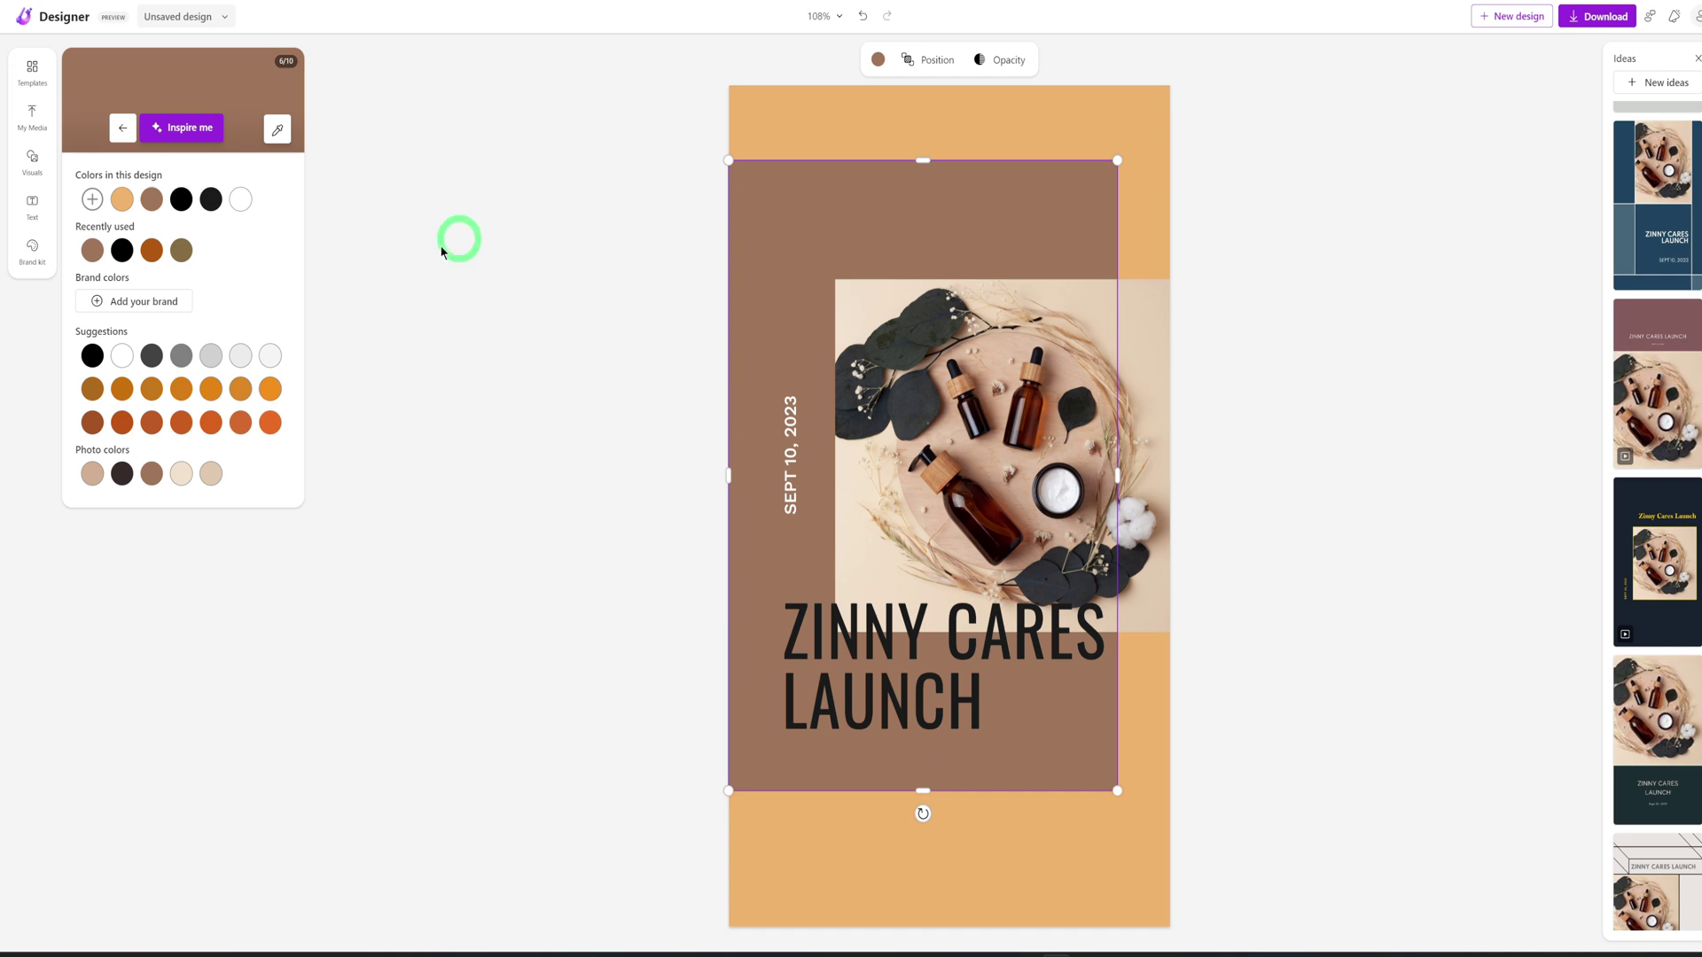
click(168, 128)
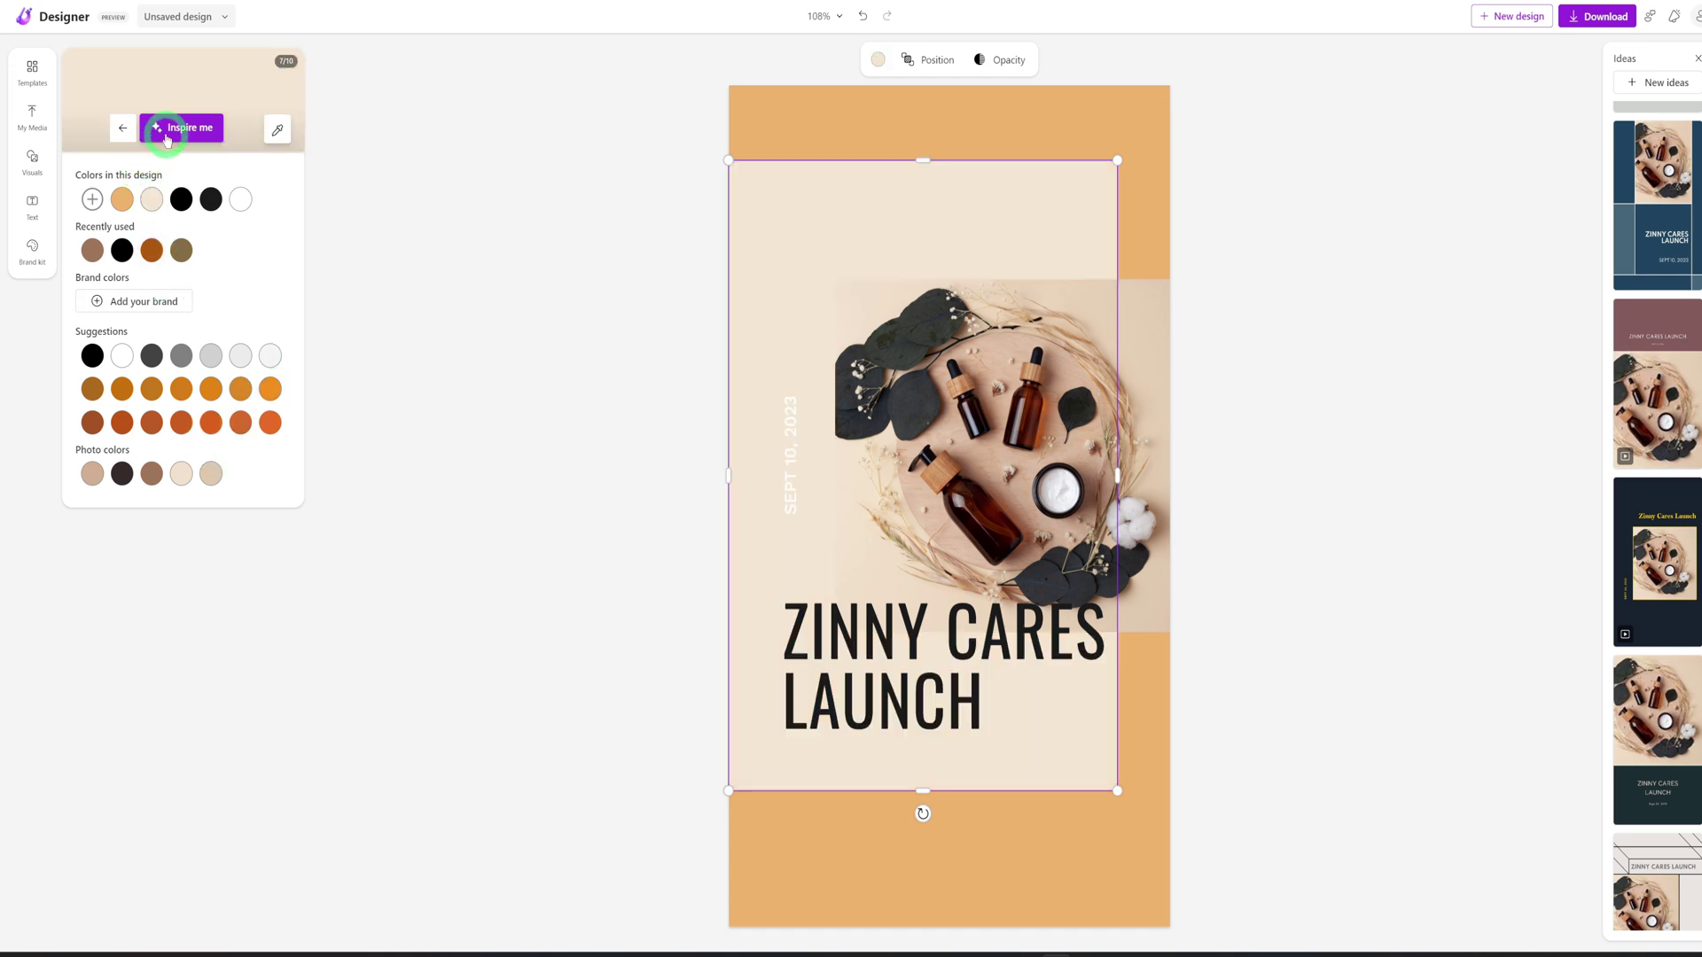
Fill the page background with the photo's brown and the inner rectangle with its pinkish tan.
click(767, 135)
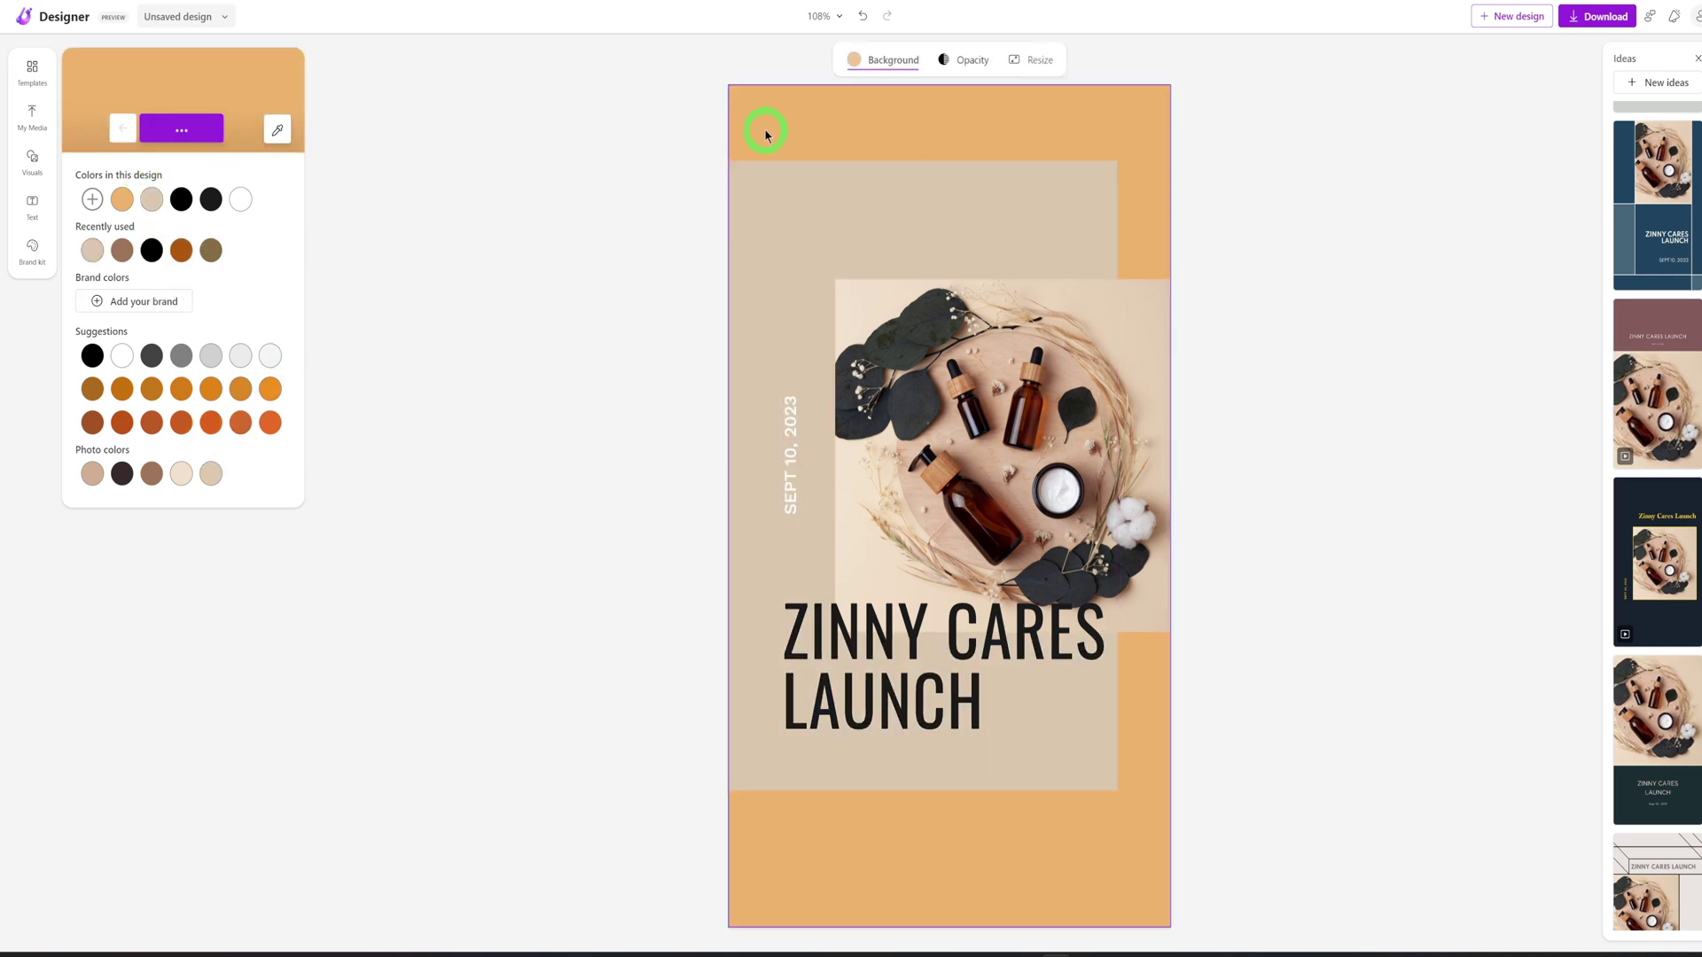
click(153, 474)
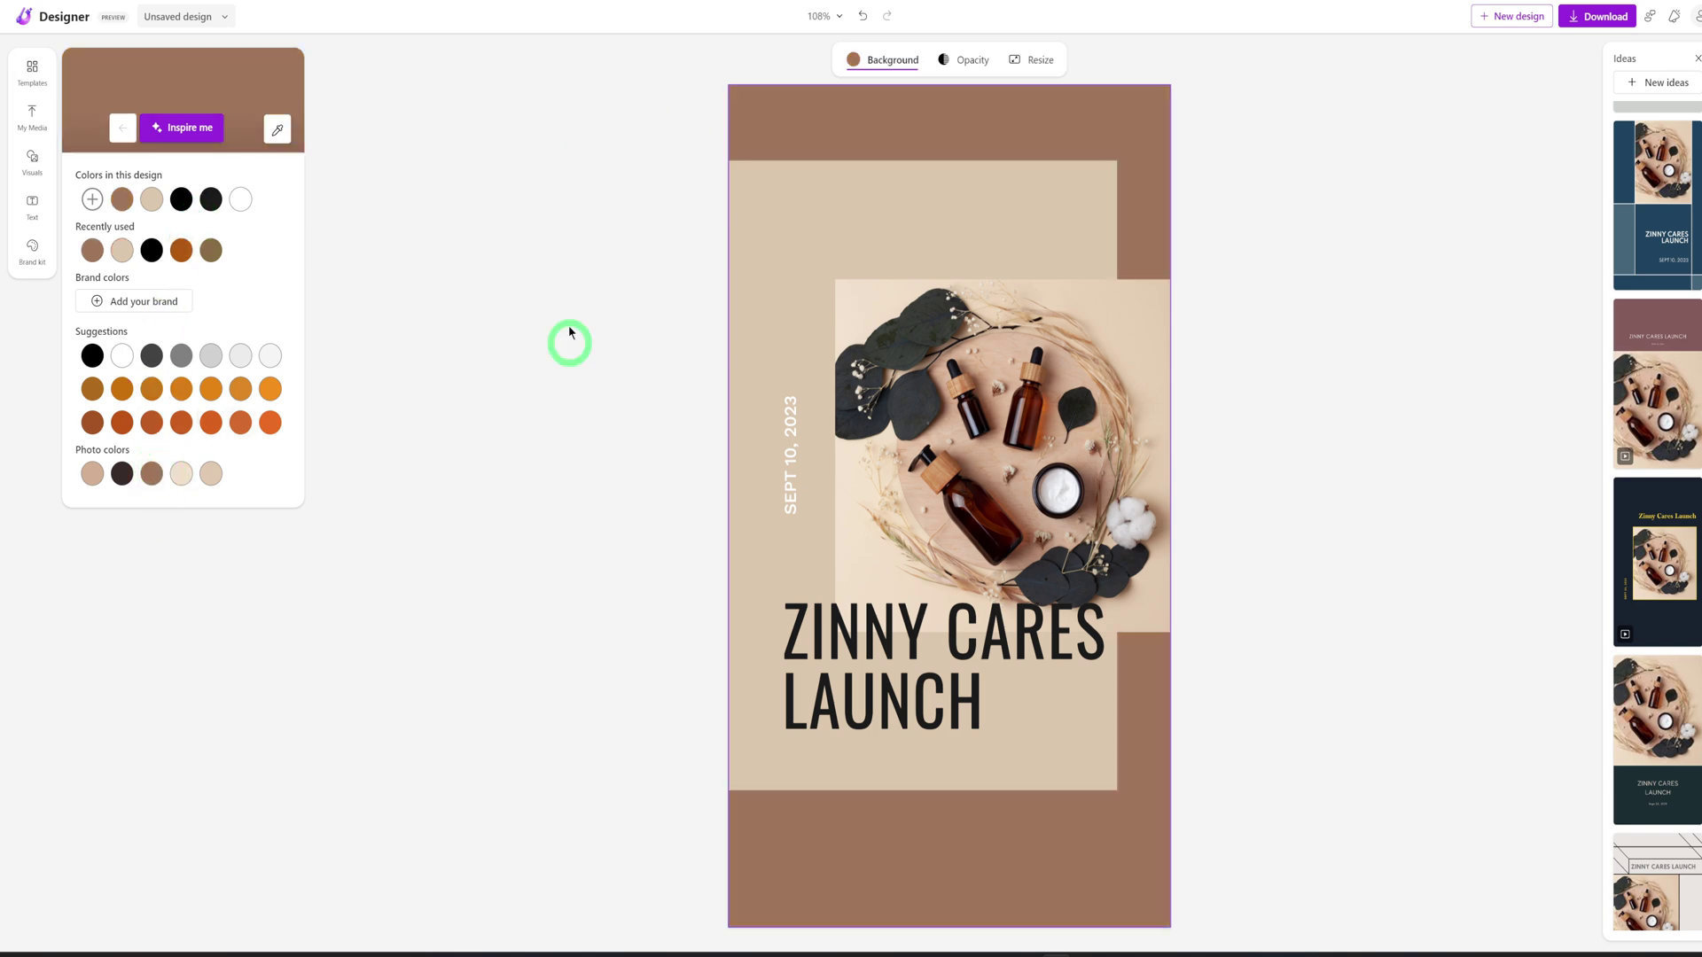
click(731, 230)
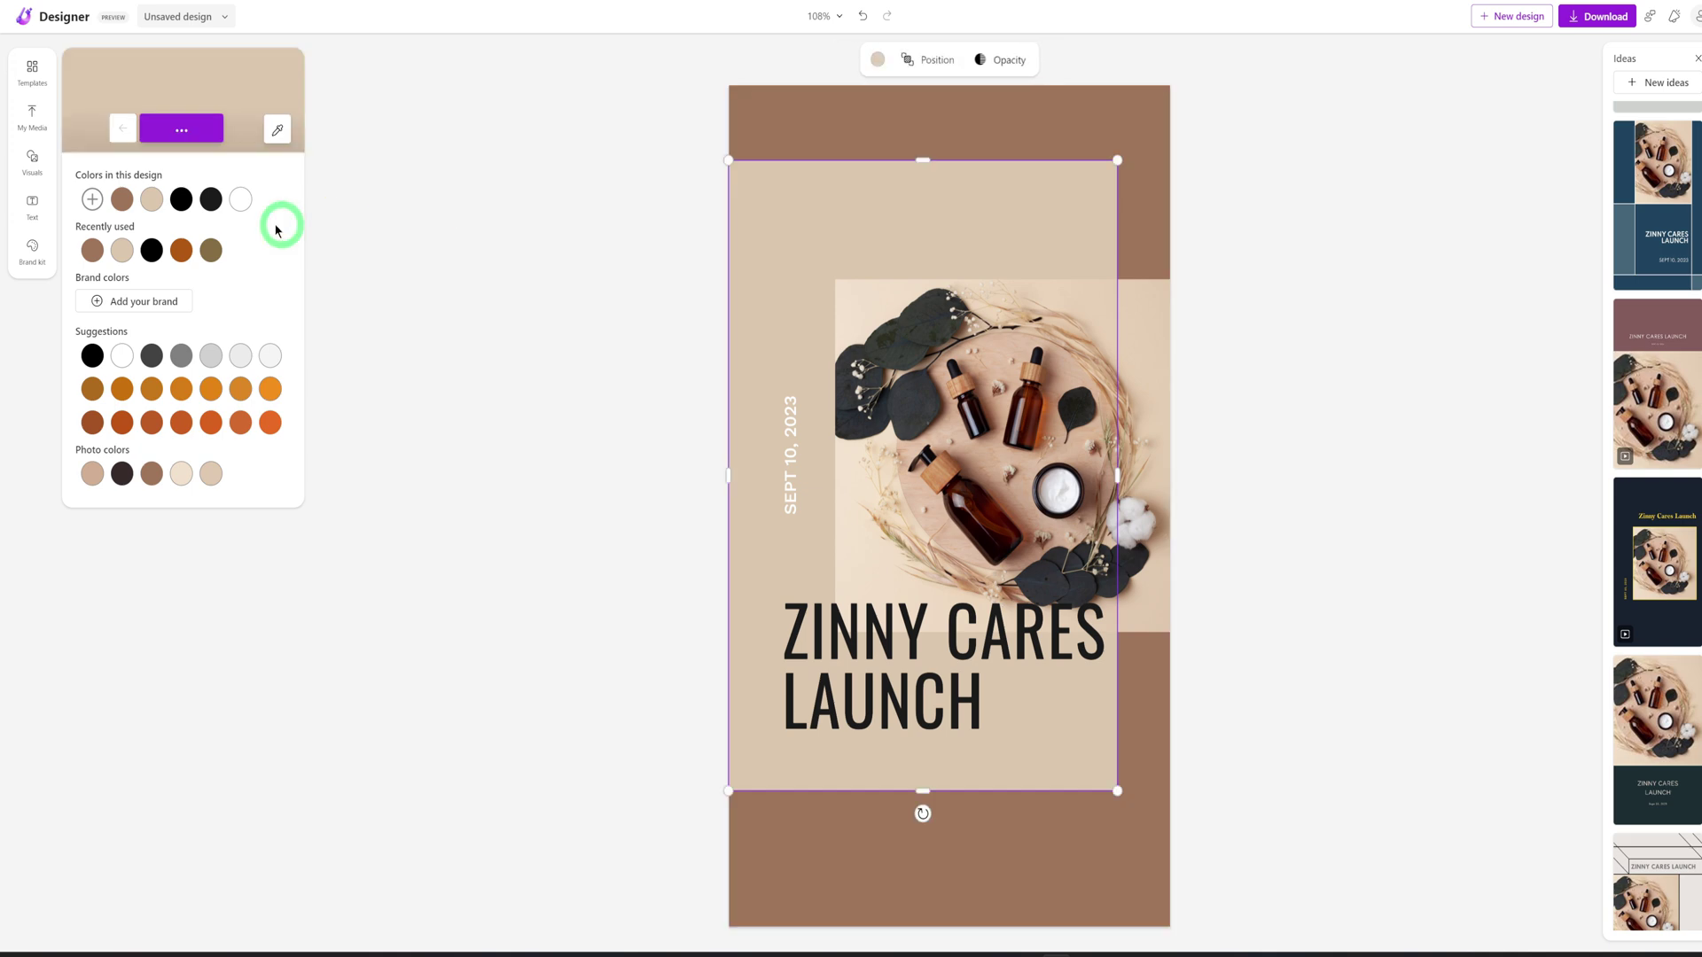
click(152, 202)
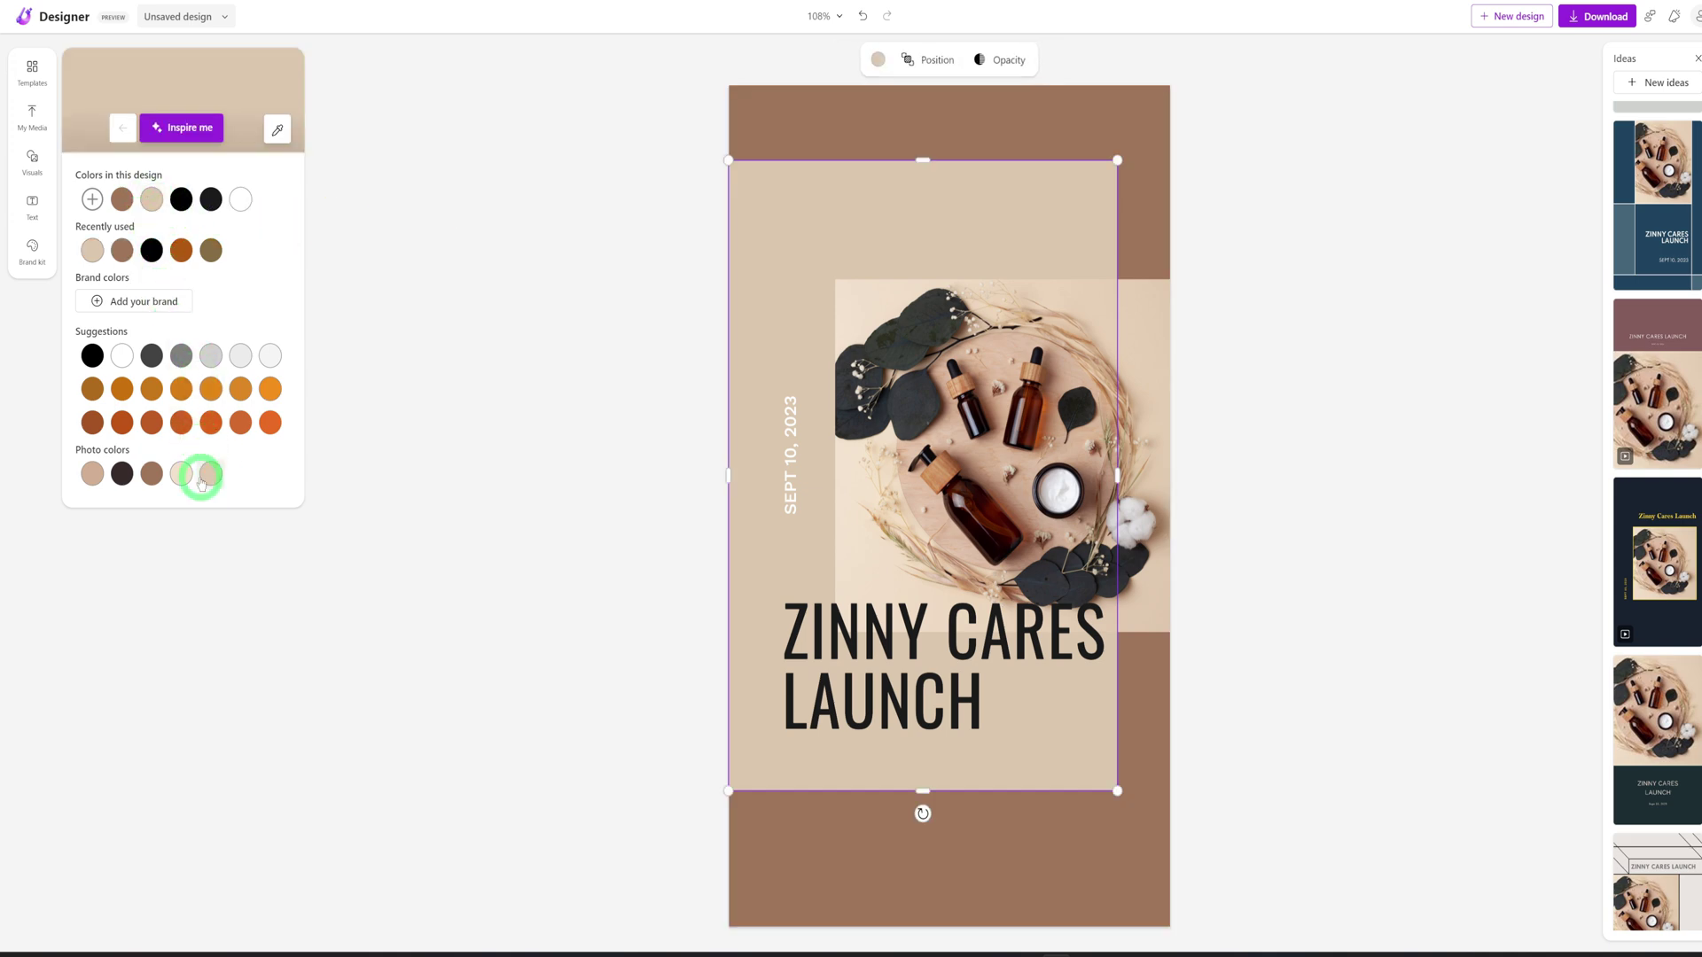
click(97, 479)
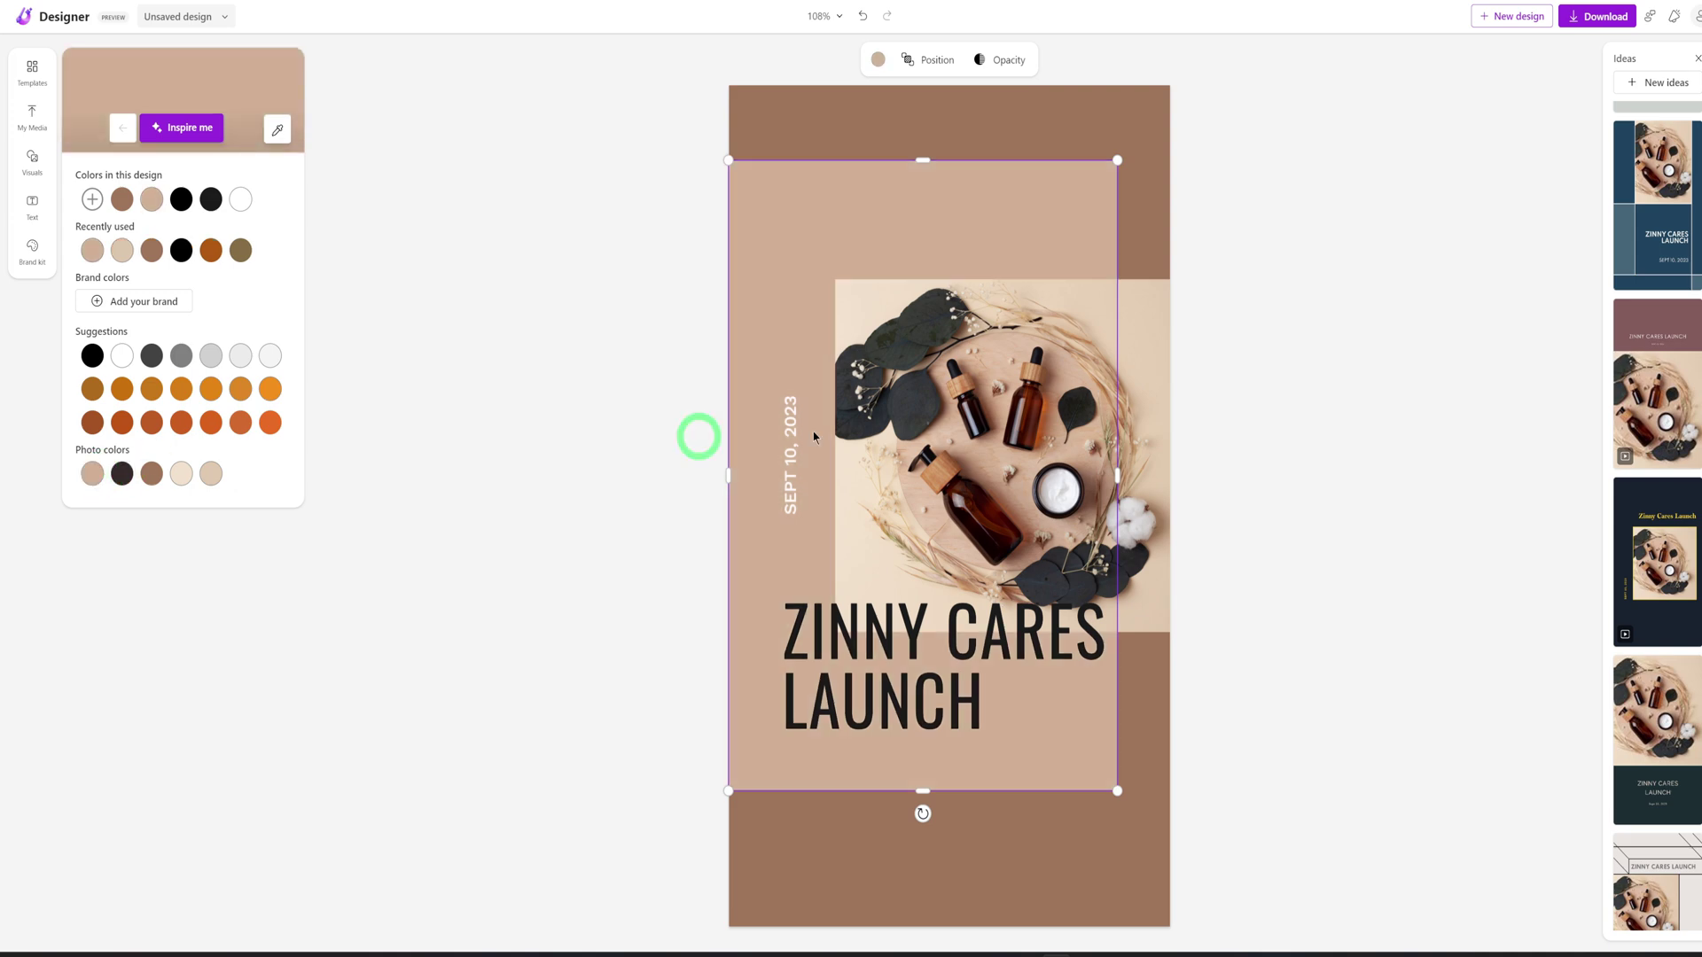
click(1226, 264)
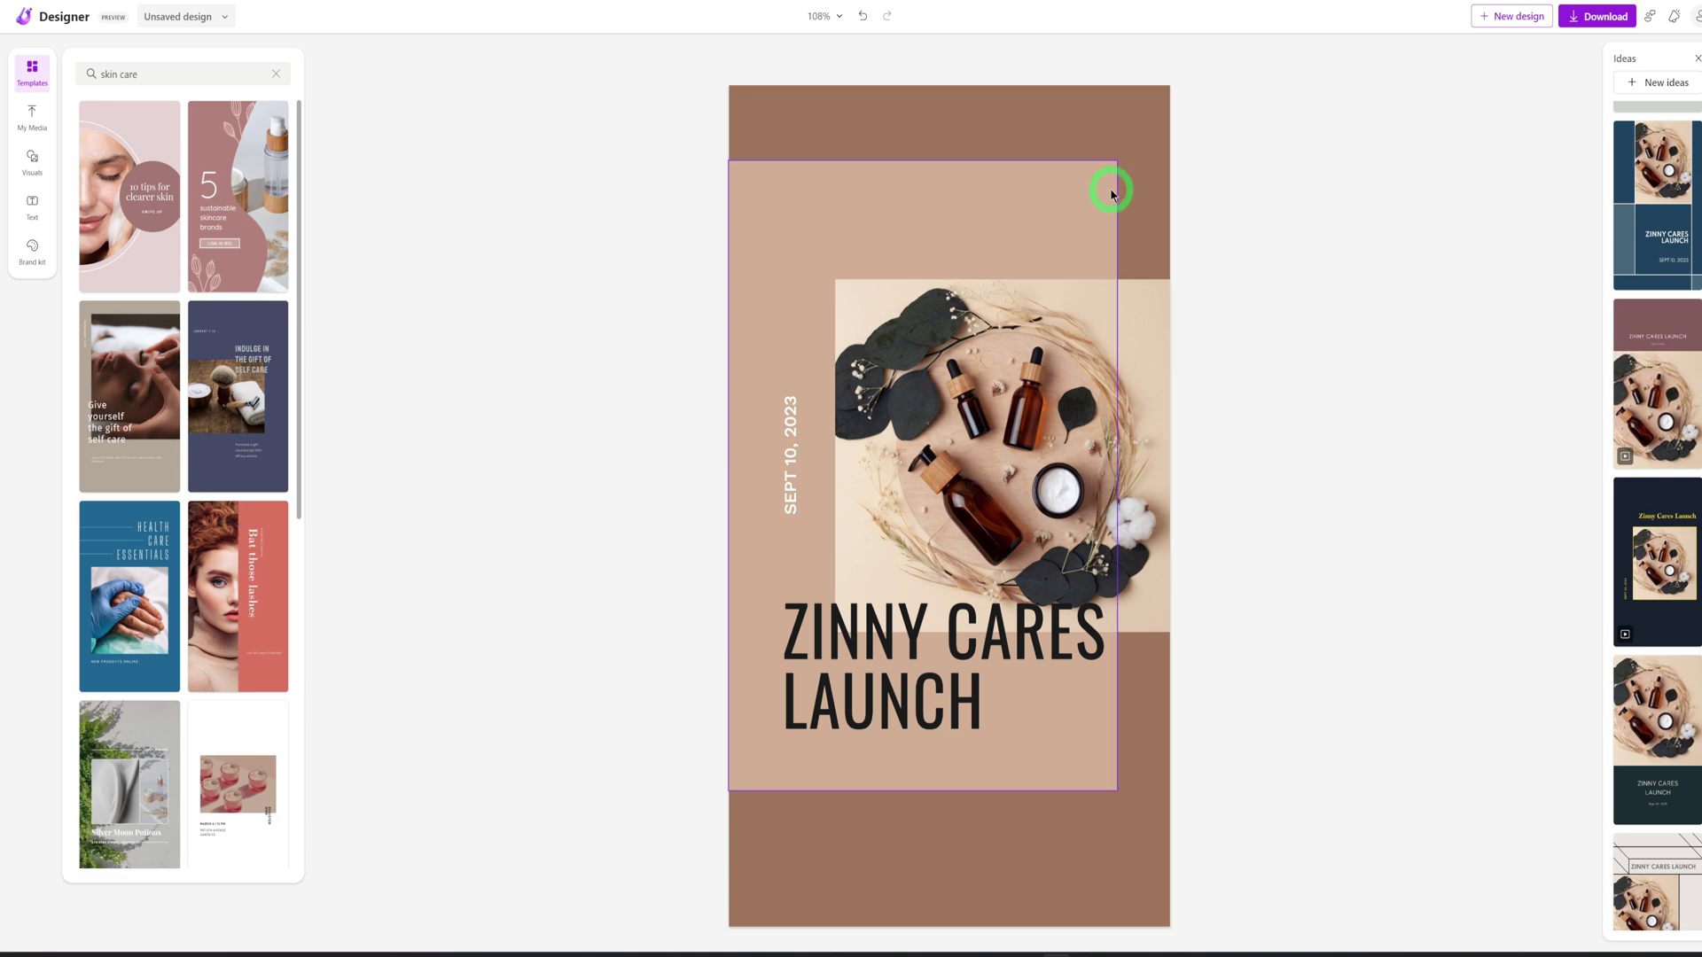
Select the serum bottles photo to show its effects and filter options.
click(1014, 335)
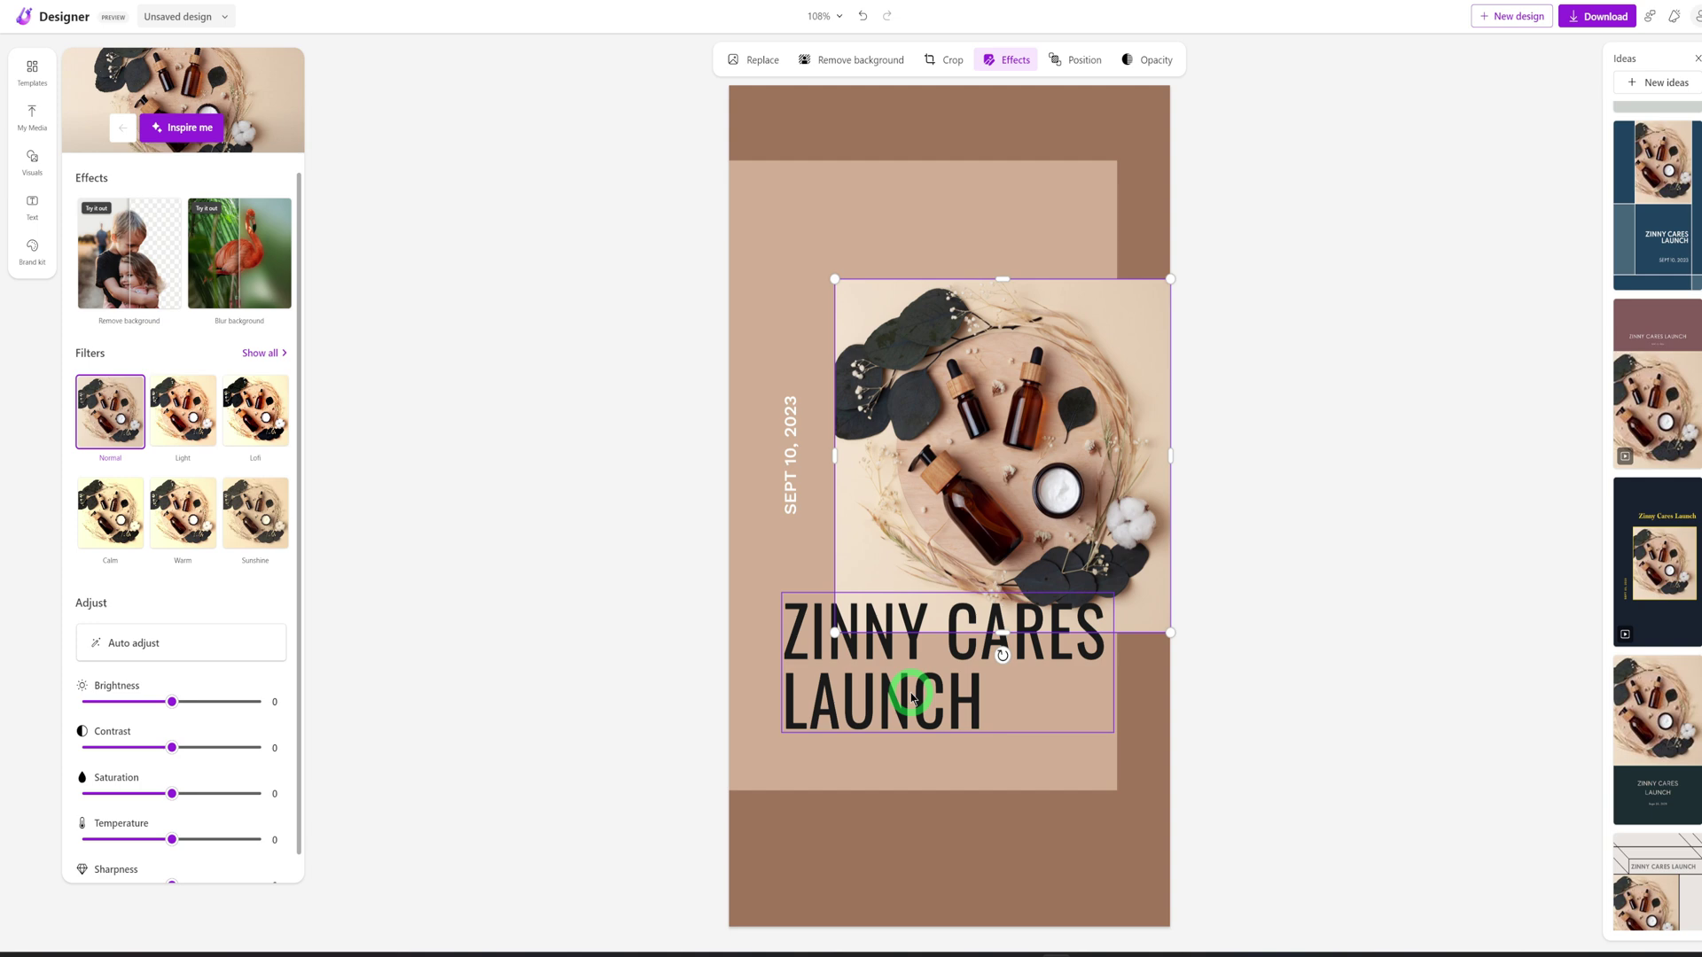
Try several suggested font styles on the headline, ending back on black Oswald.
click(913, 698)
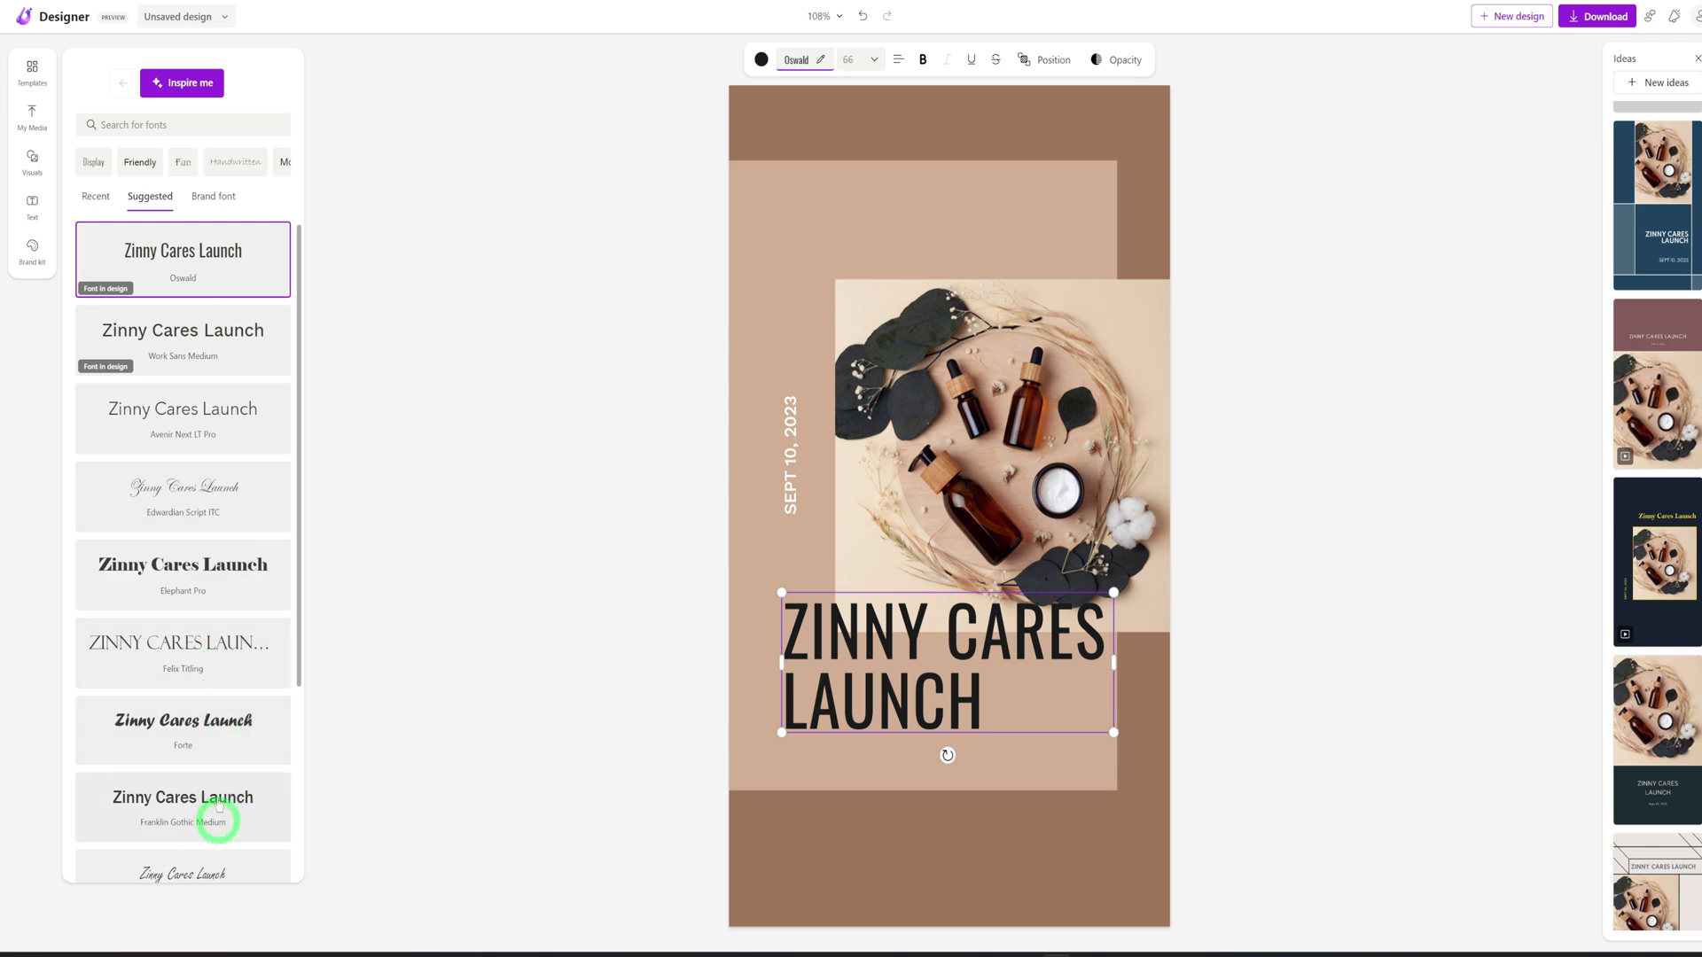
scroll(231, 687, down, 6)
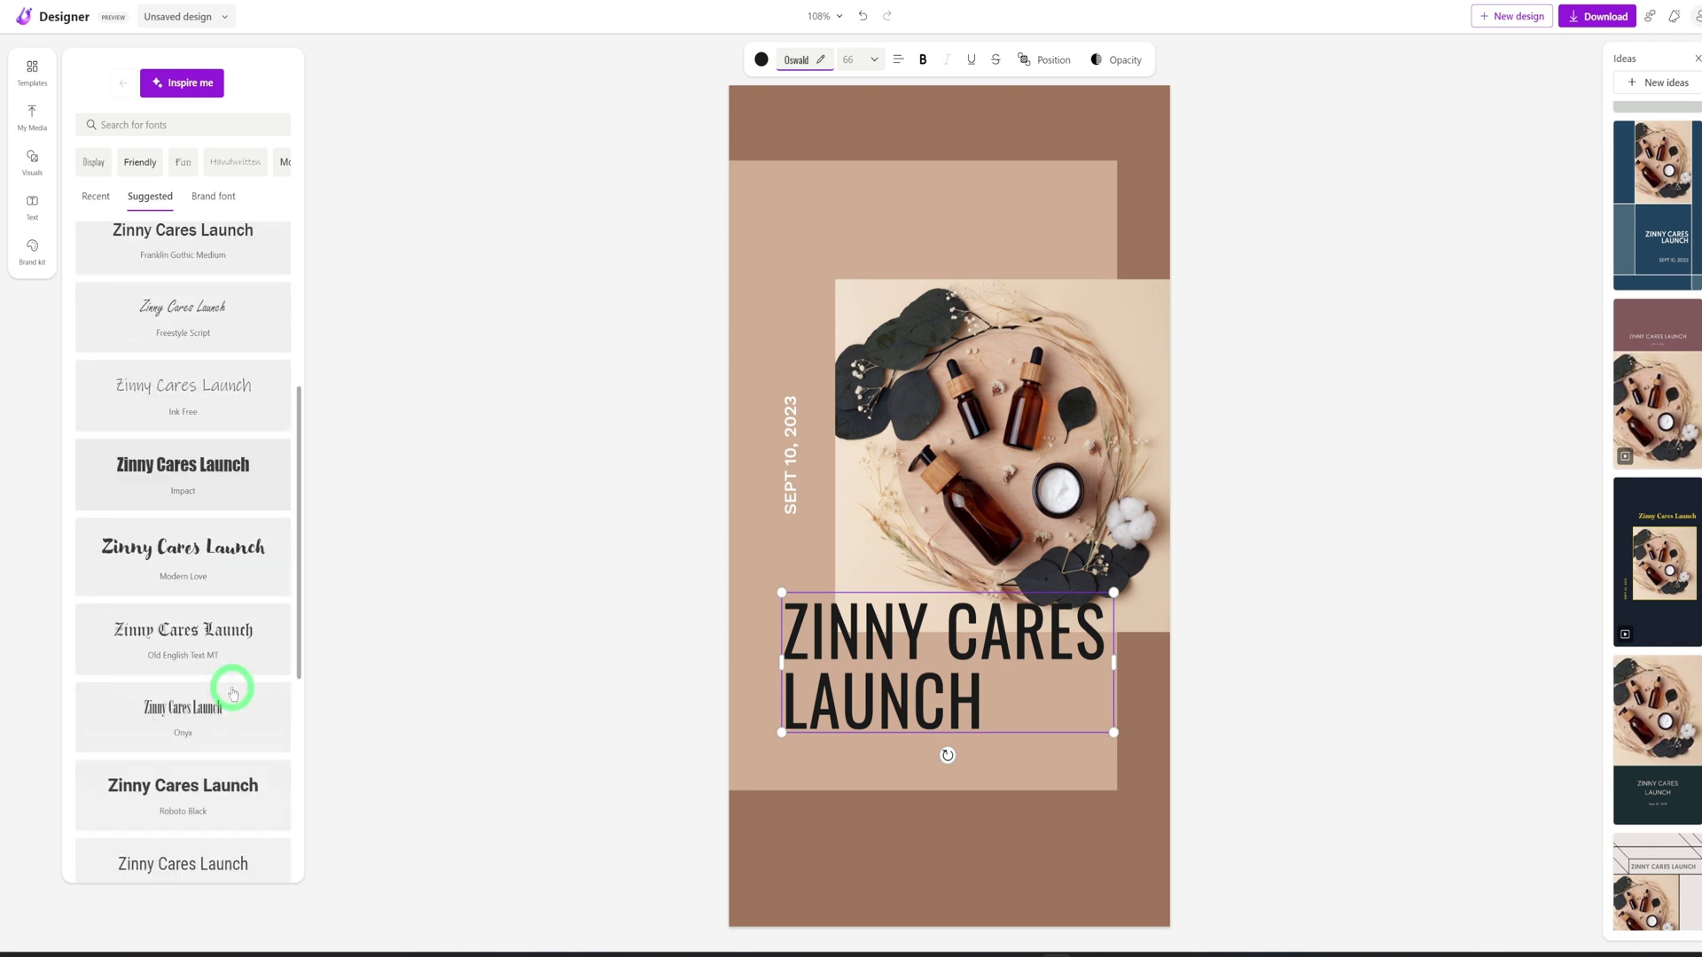
scroll(231, 692, up, 6)
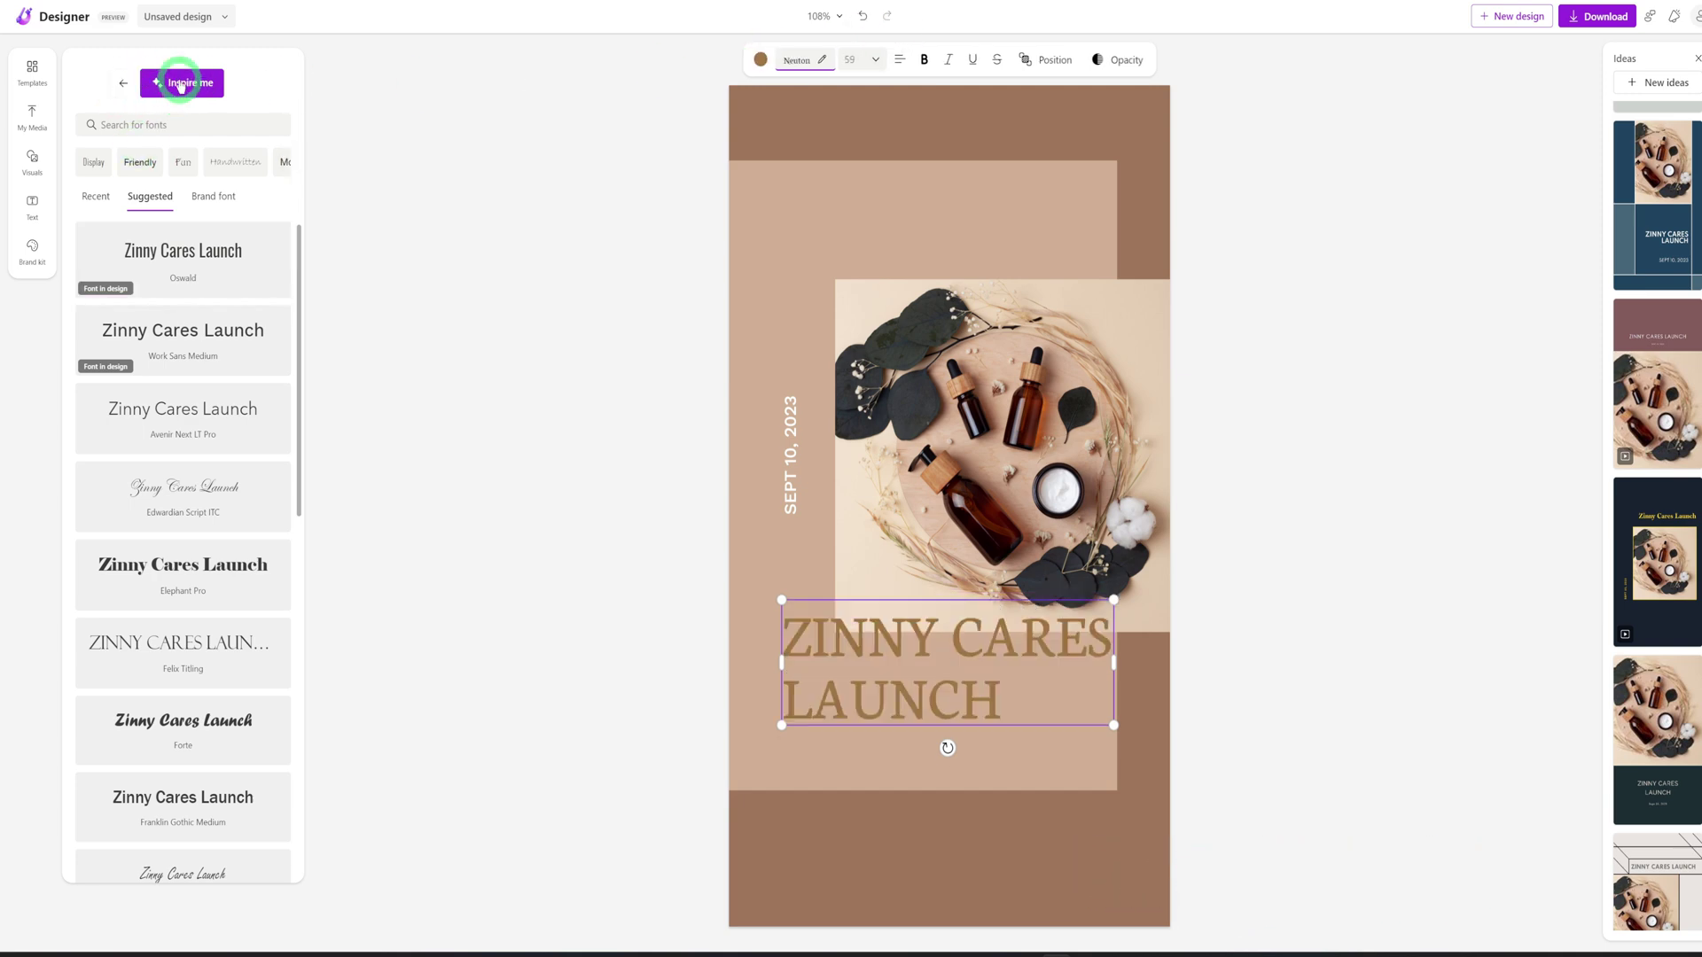
click(181, 86)
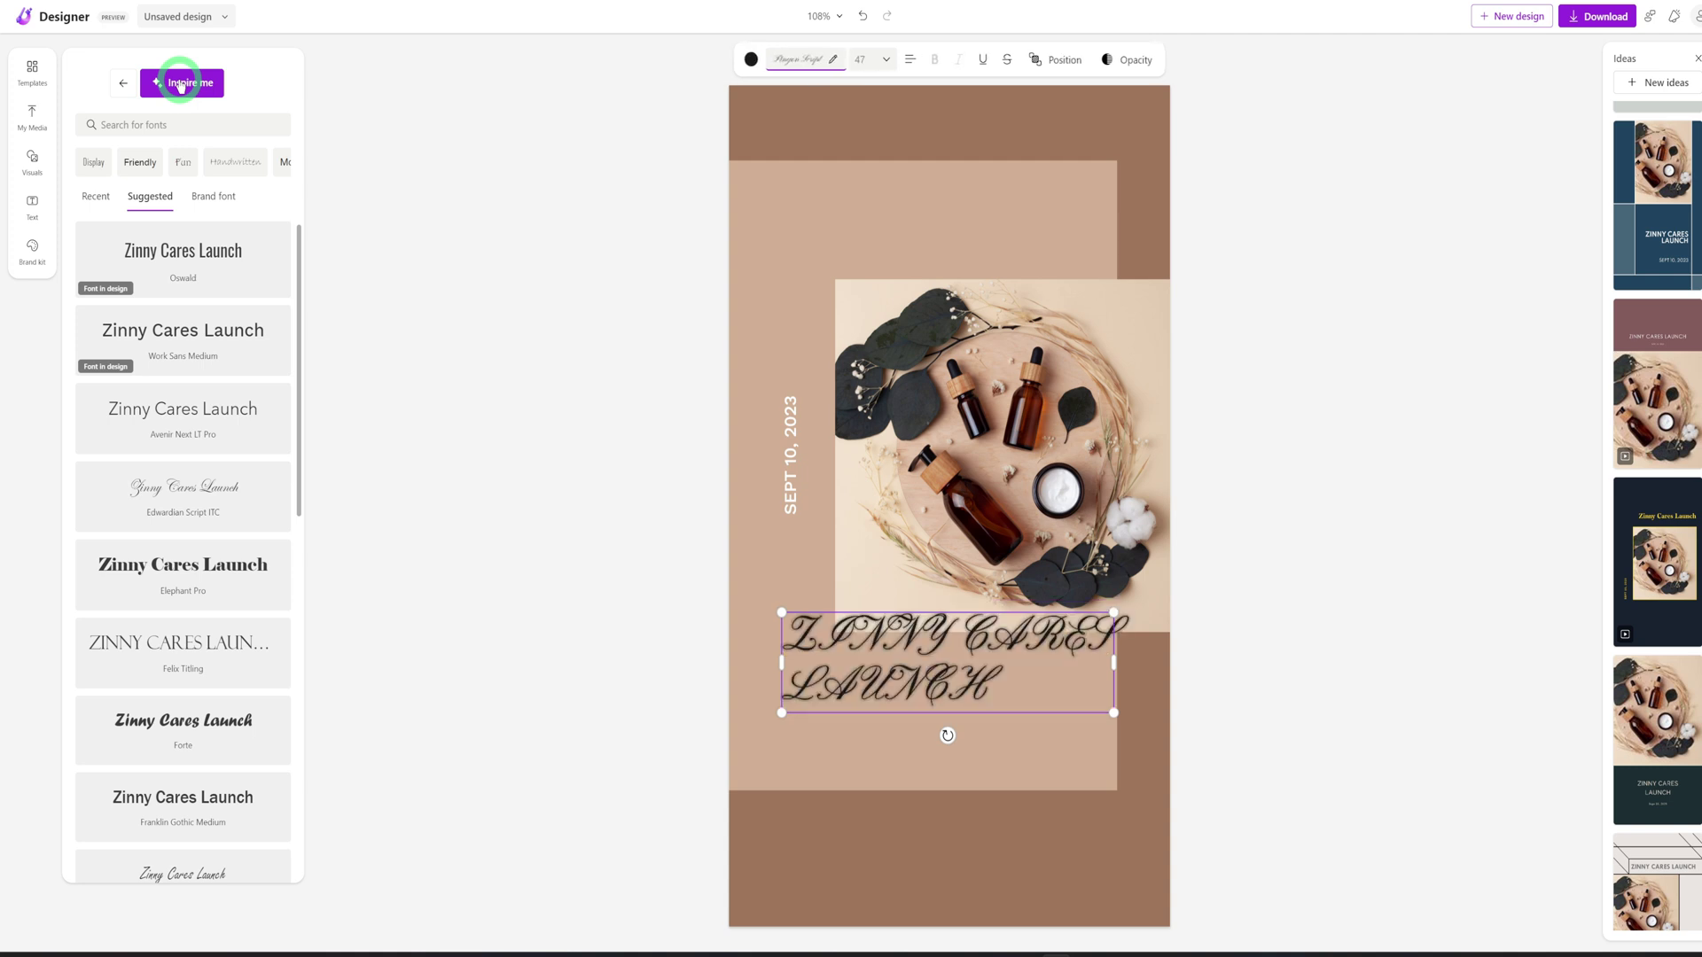
click(181, 86)
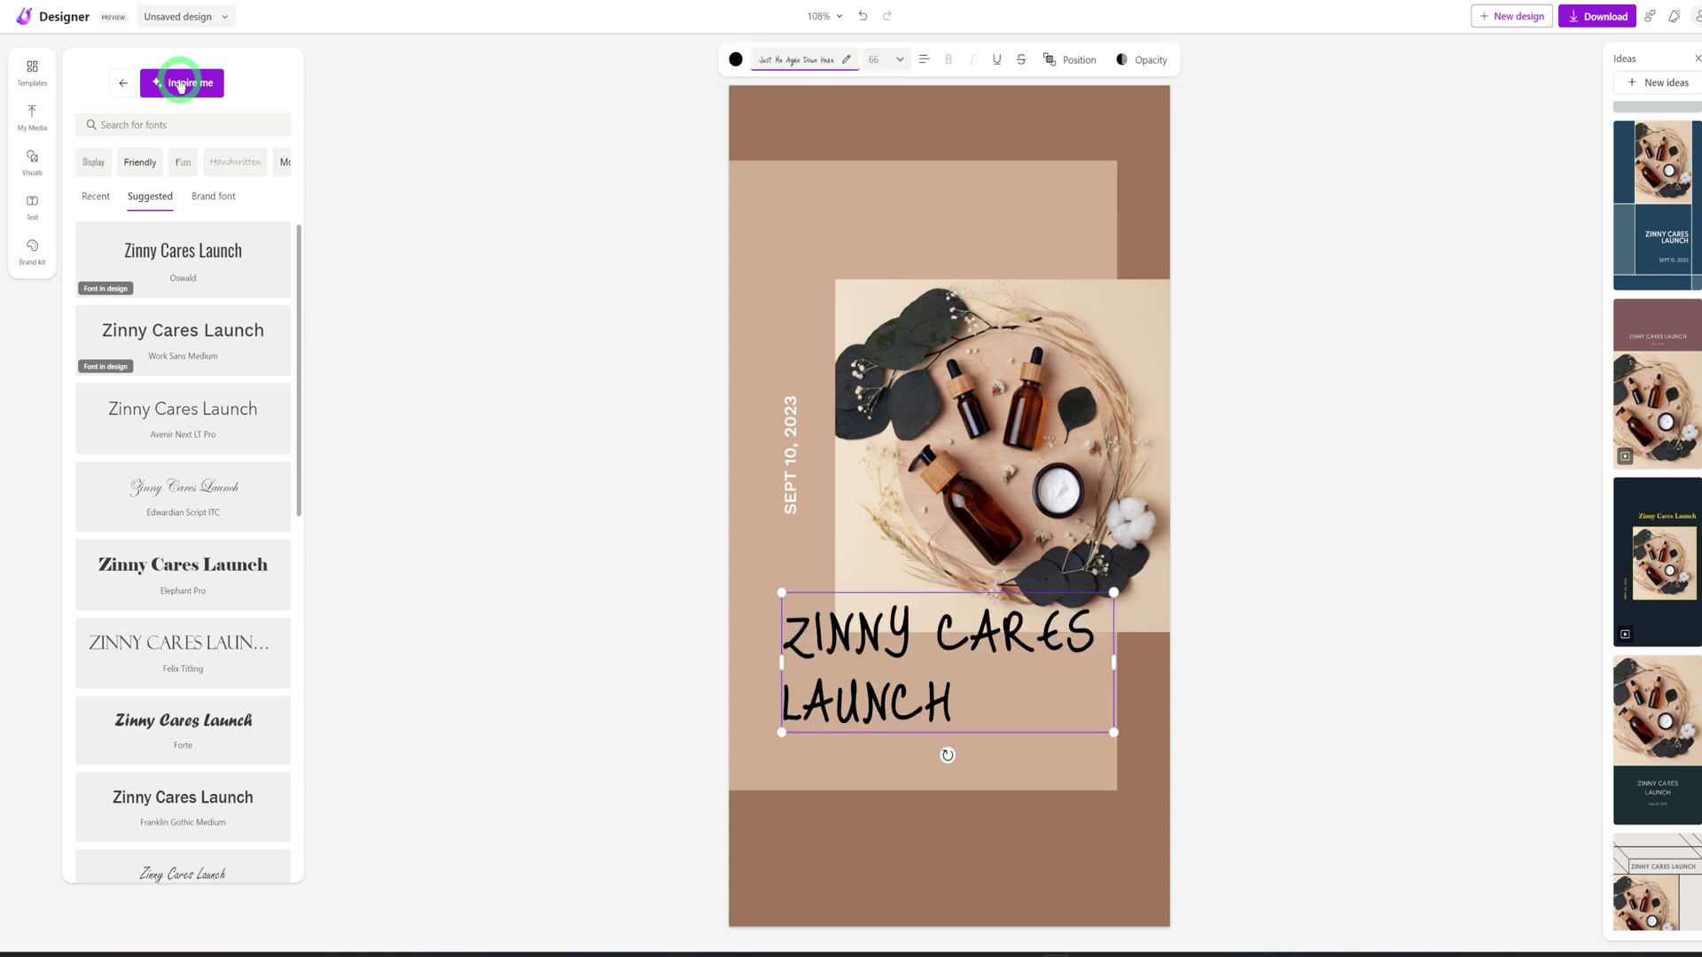
click(181, 86)
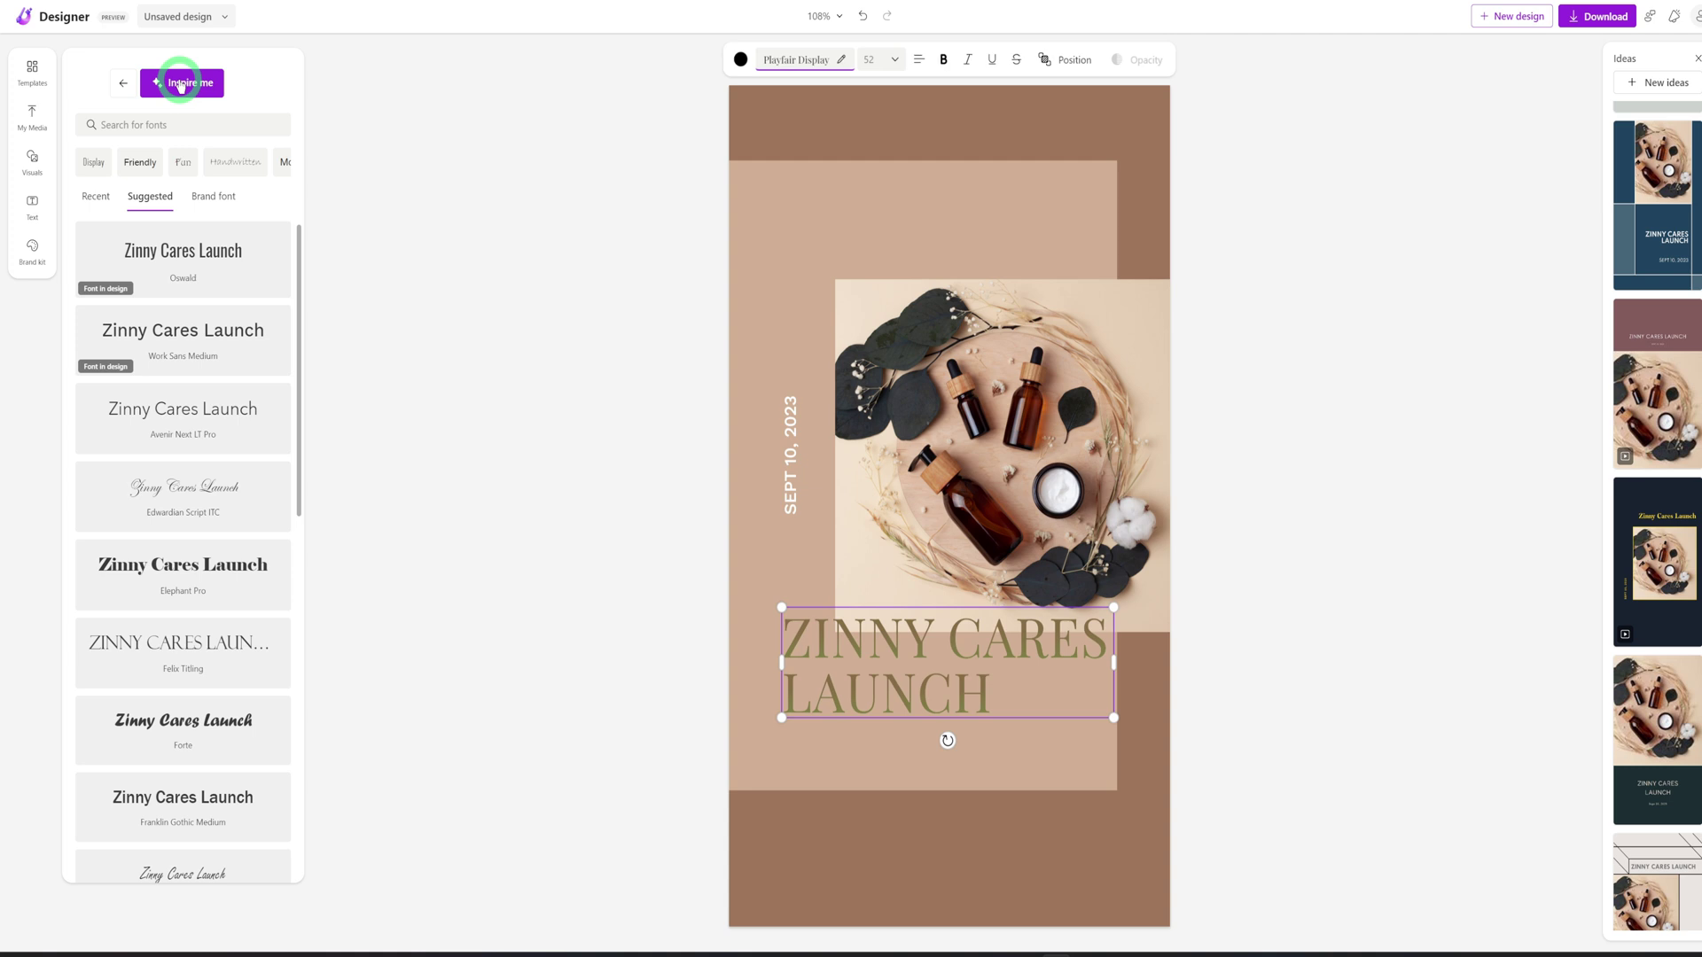
click(181, 86)
click(181, 86)
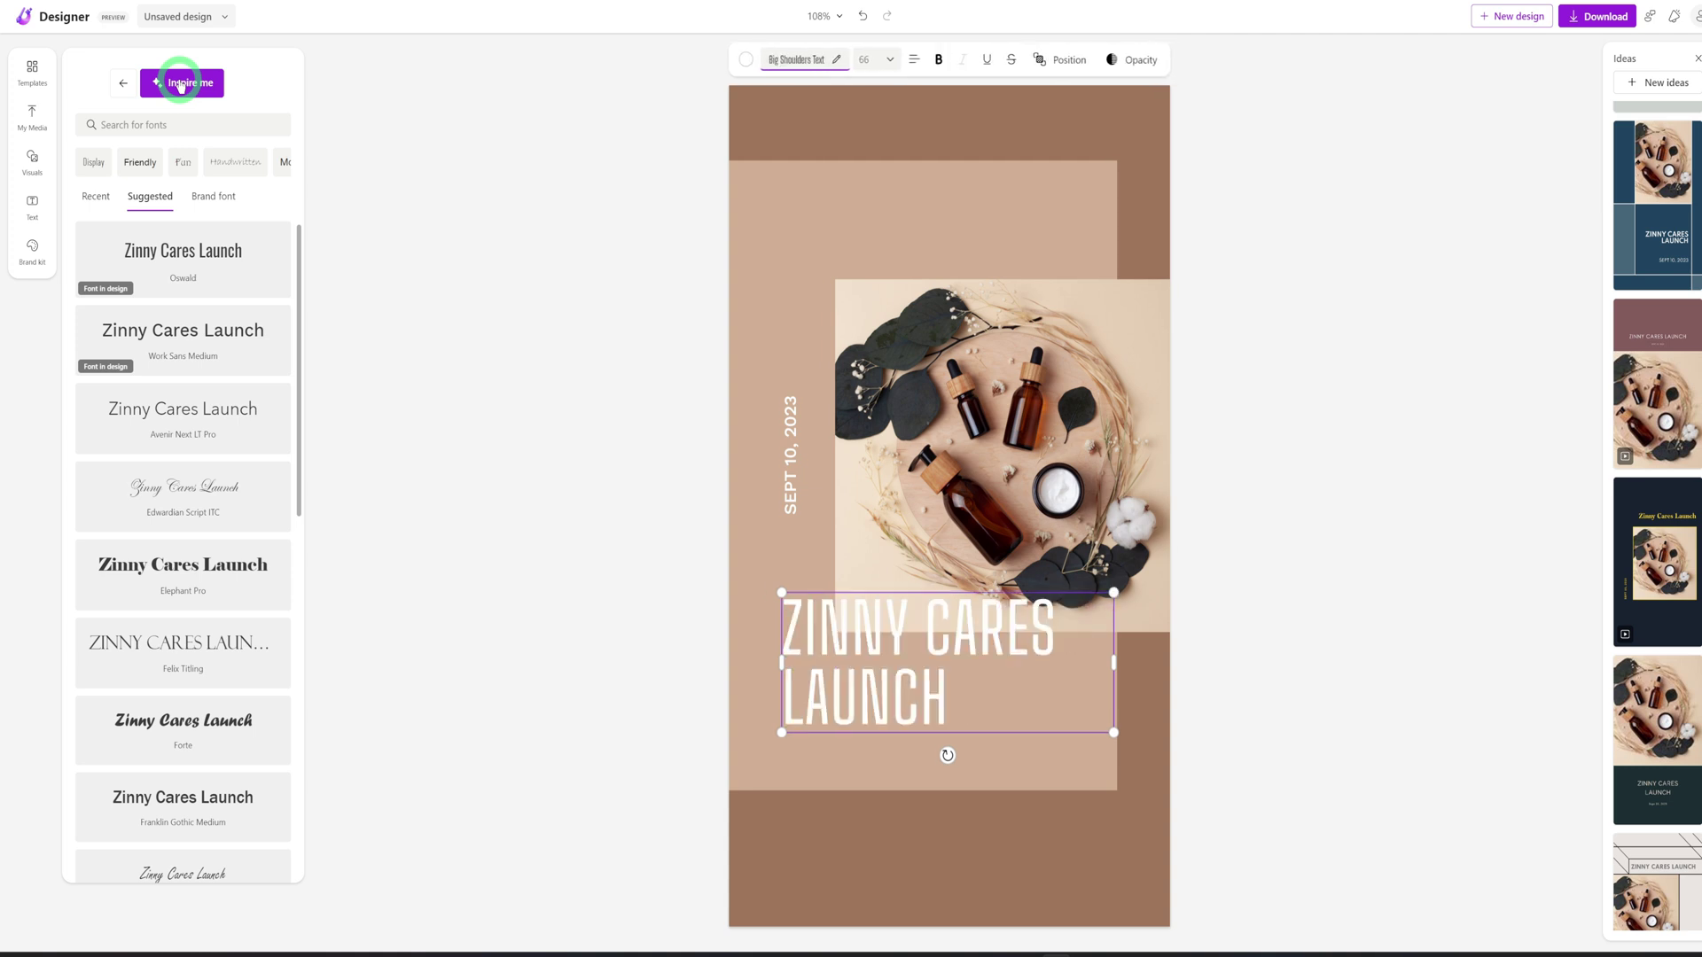
Search the fonts for 'anton' and apply Anton to the title.
click(232, 120)
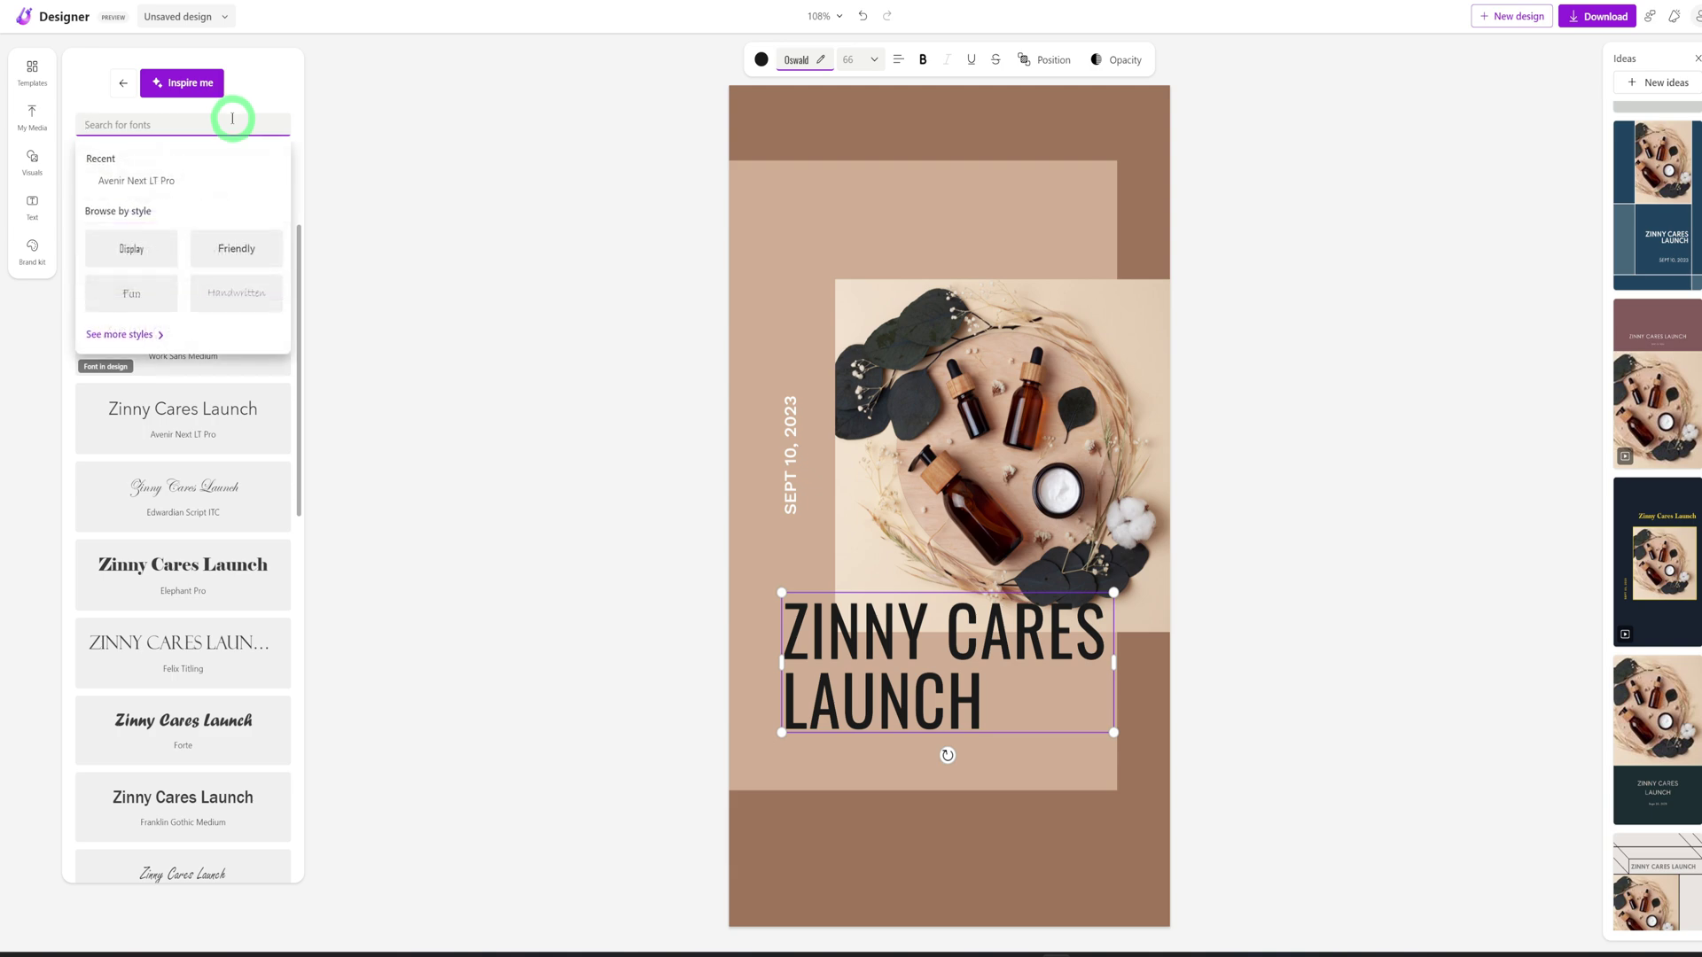
text(anton)
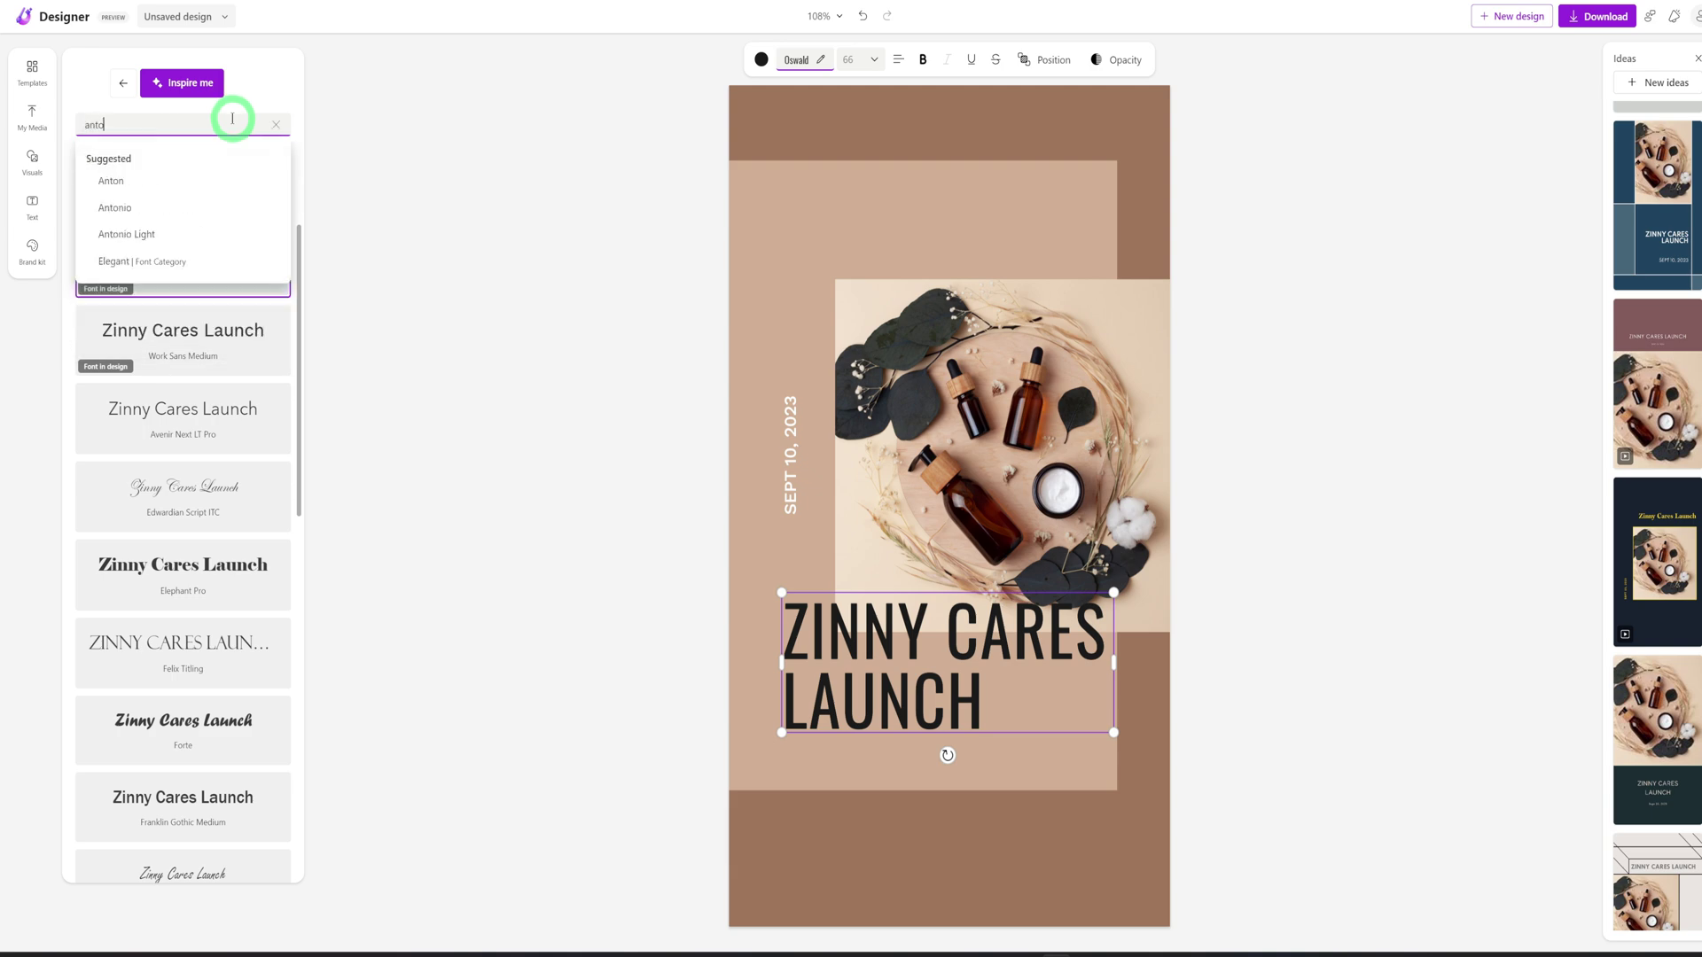
click(178, 182)
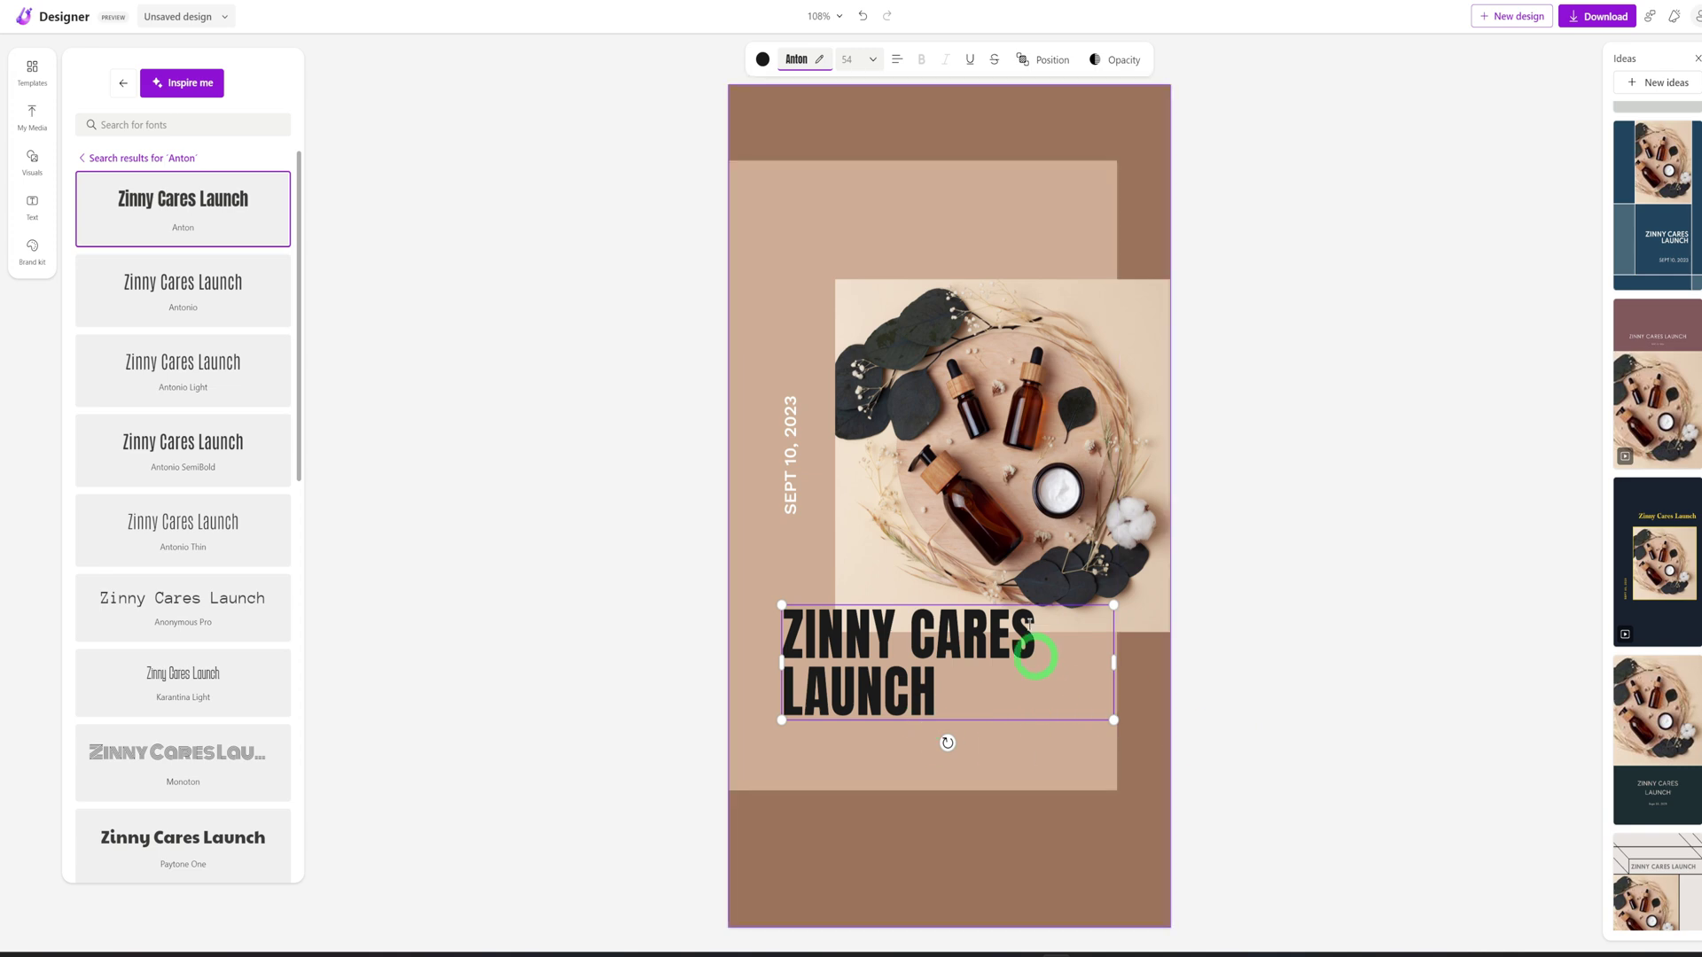
Right-align the Anton ZINNY CARES LAUNCH title and nudge its box slightly downward.
click(897, 60)
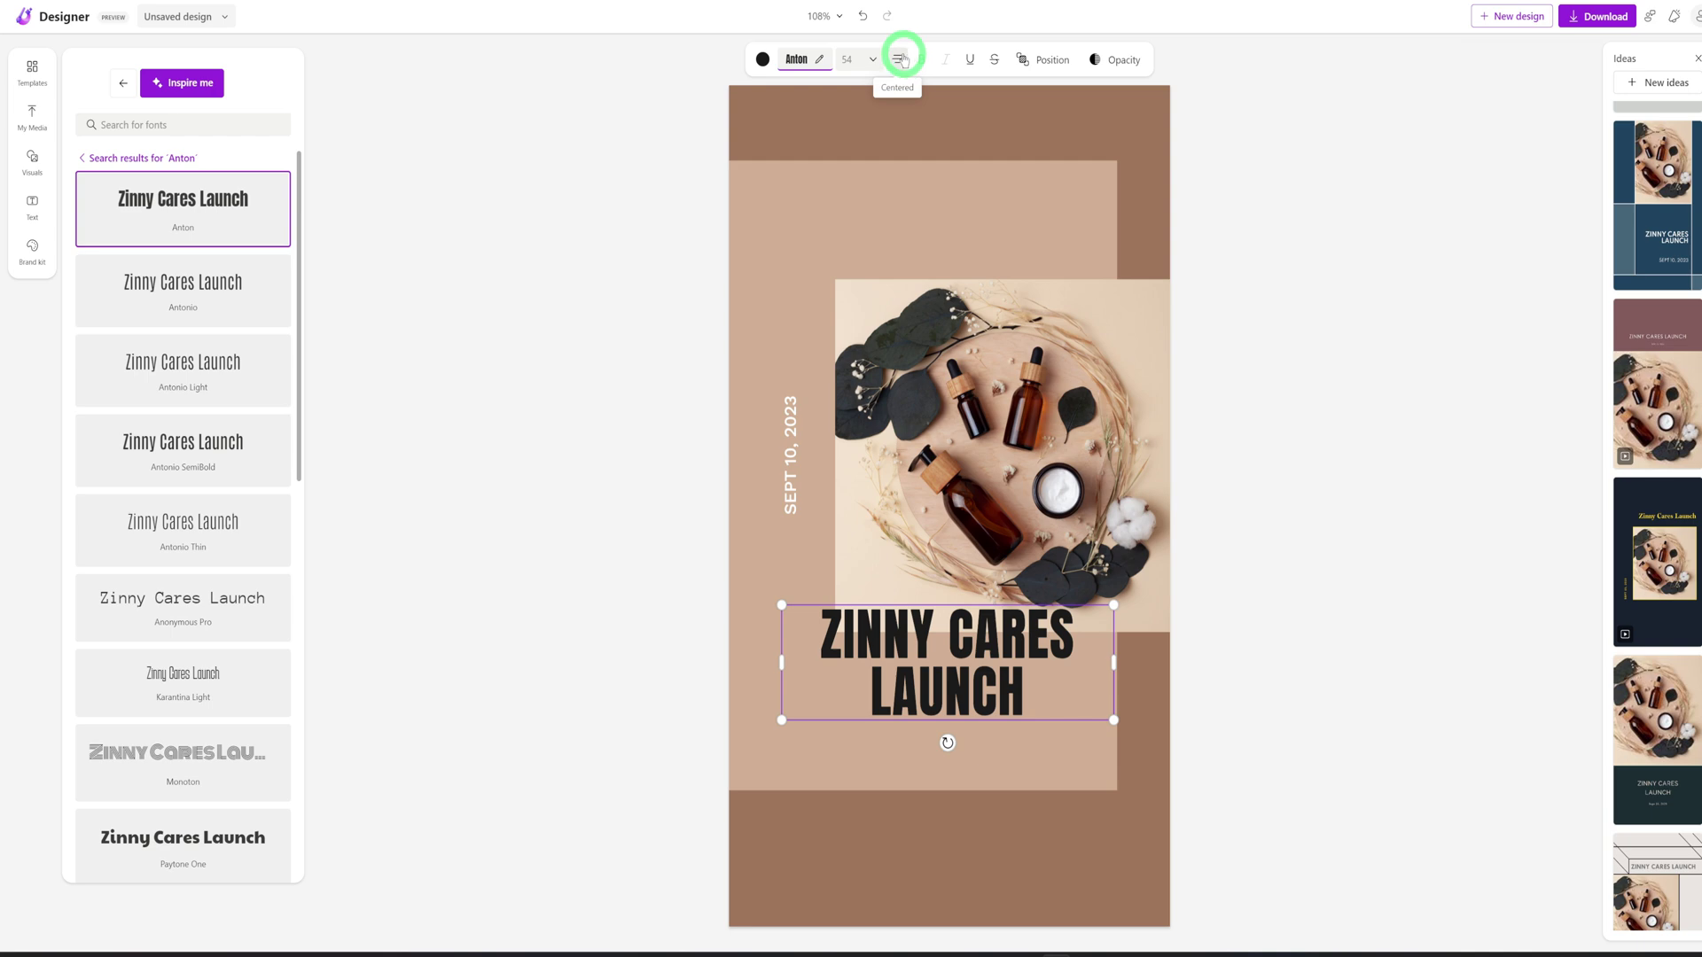
click(900, 60)
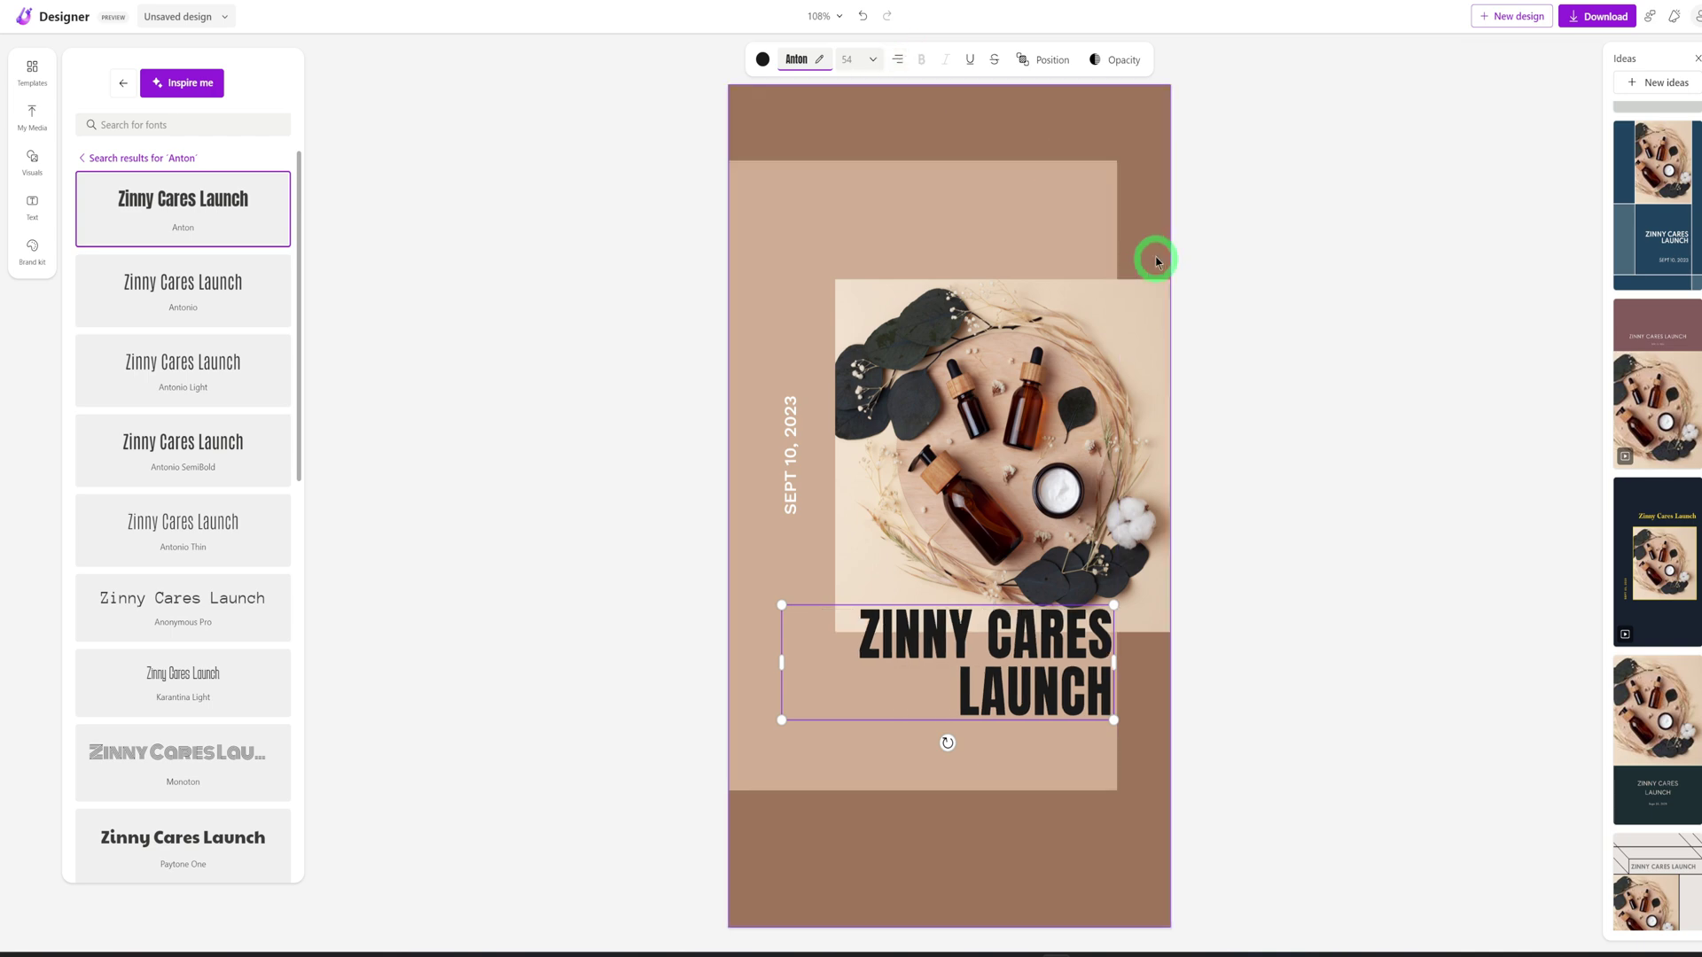
click(1195, 237)
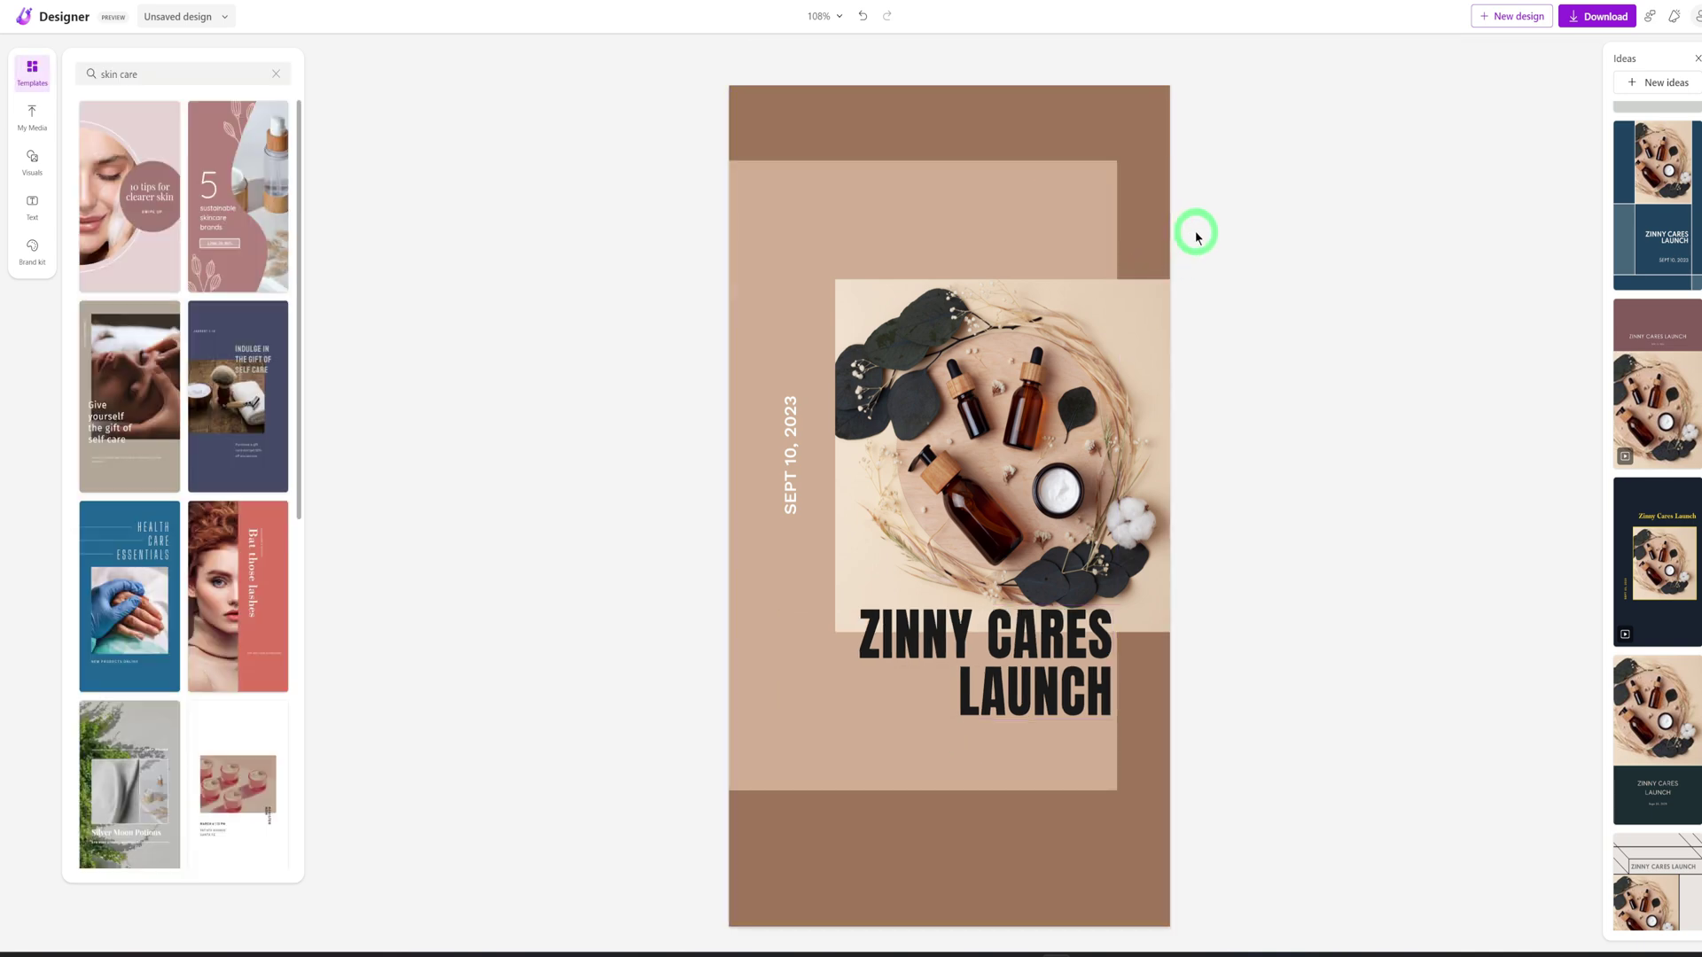
click(1060, 654)
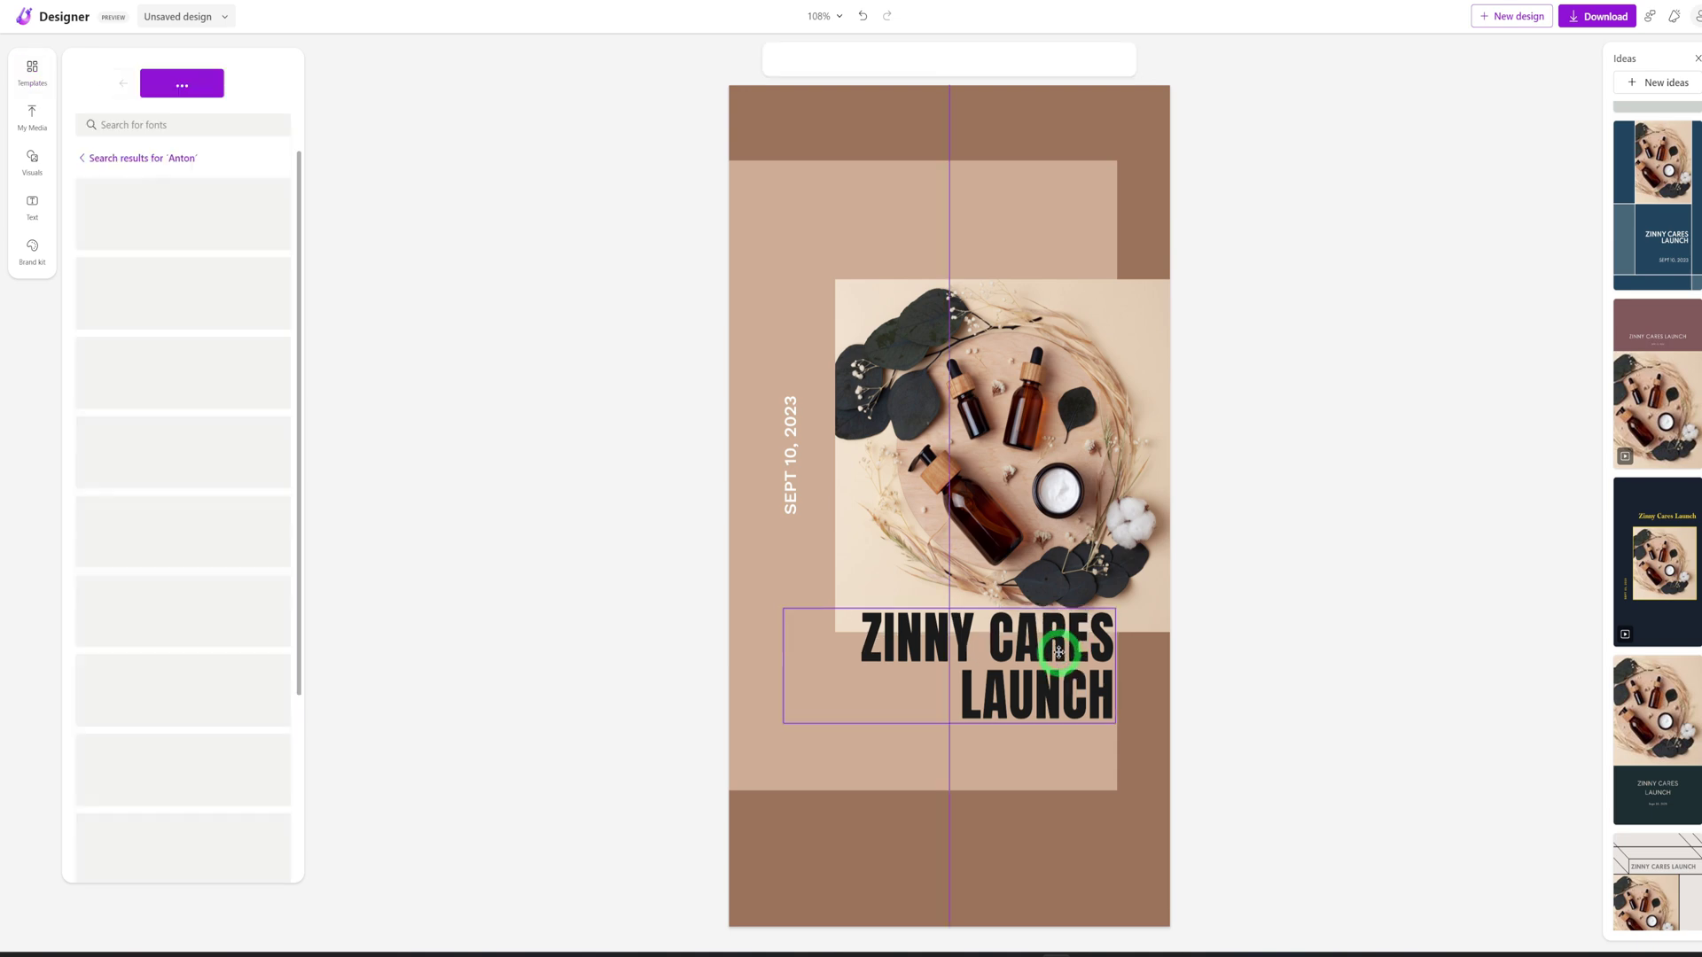
drag(1056, 652, 1055, 653)
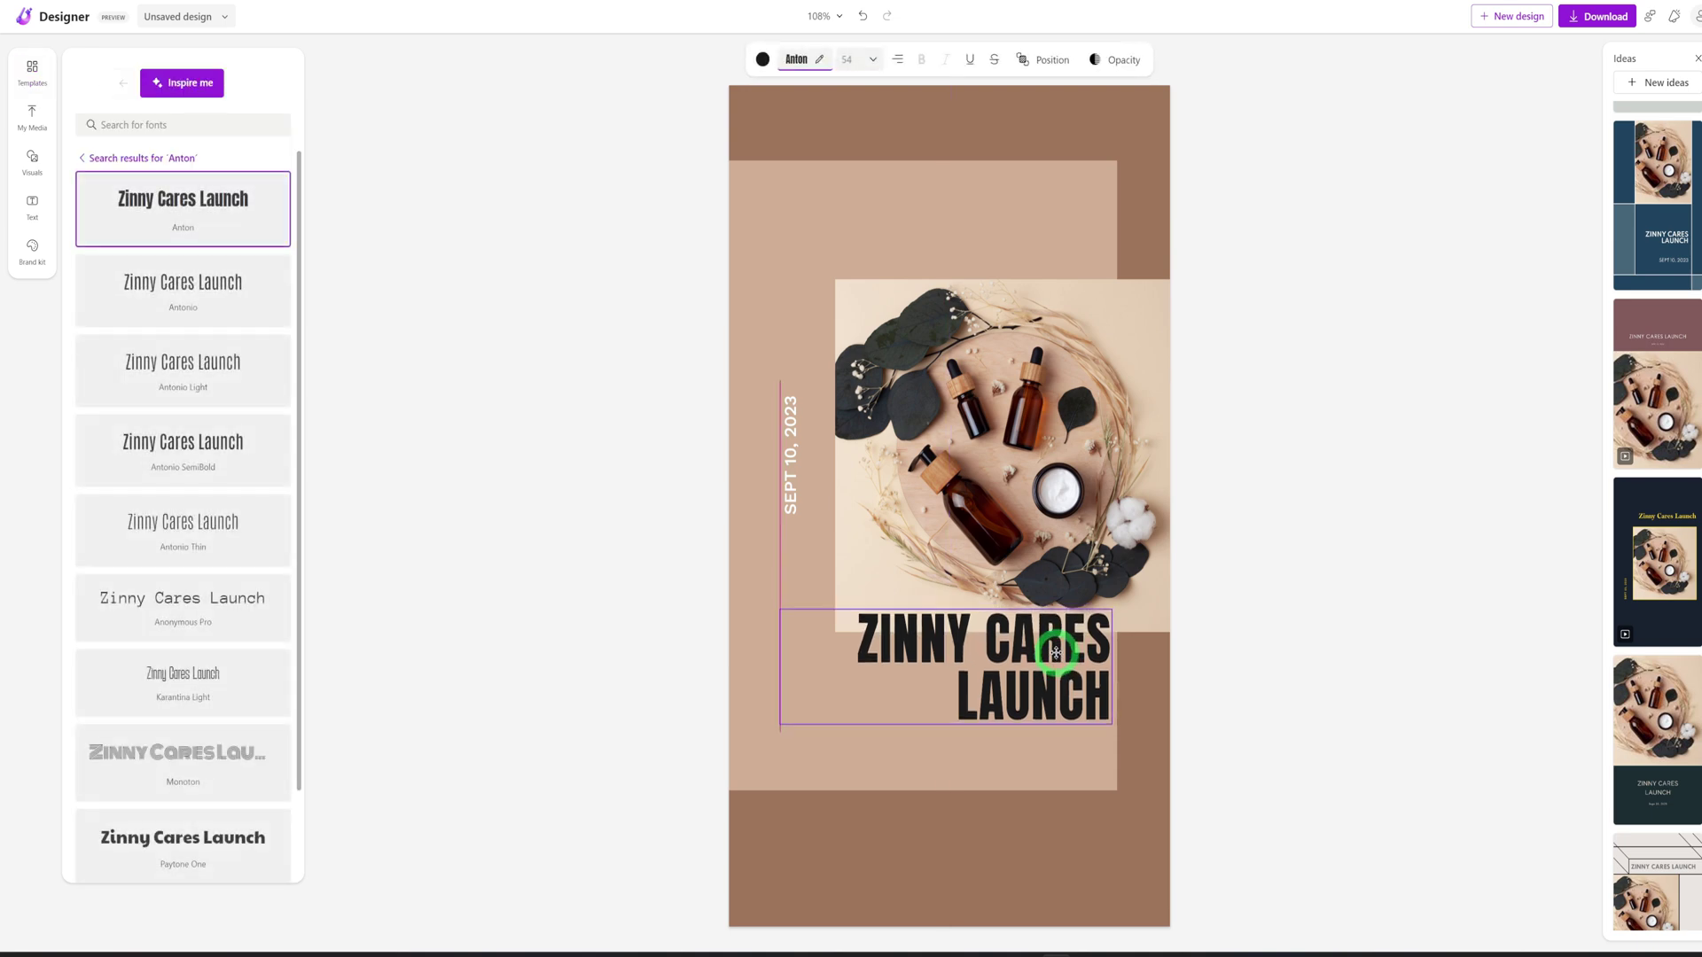
click(818, 396)
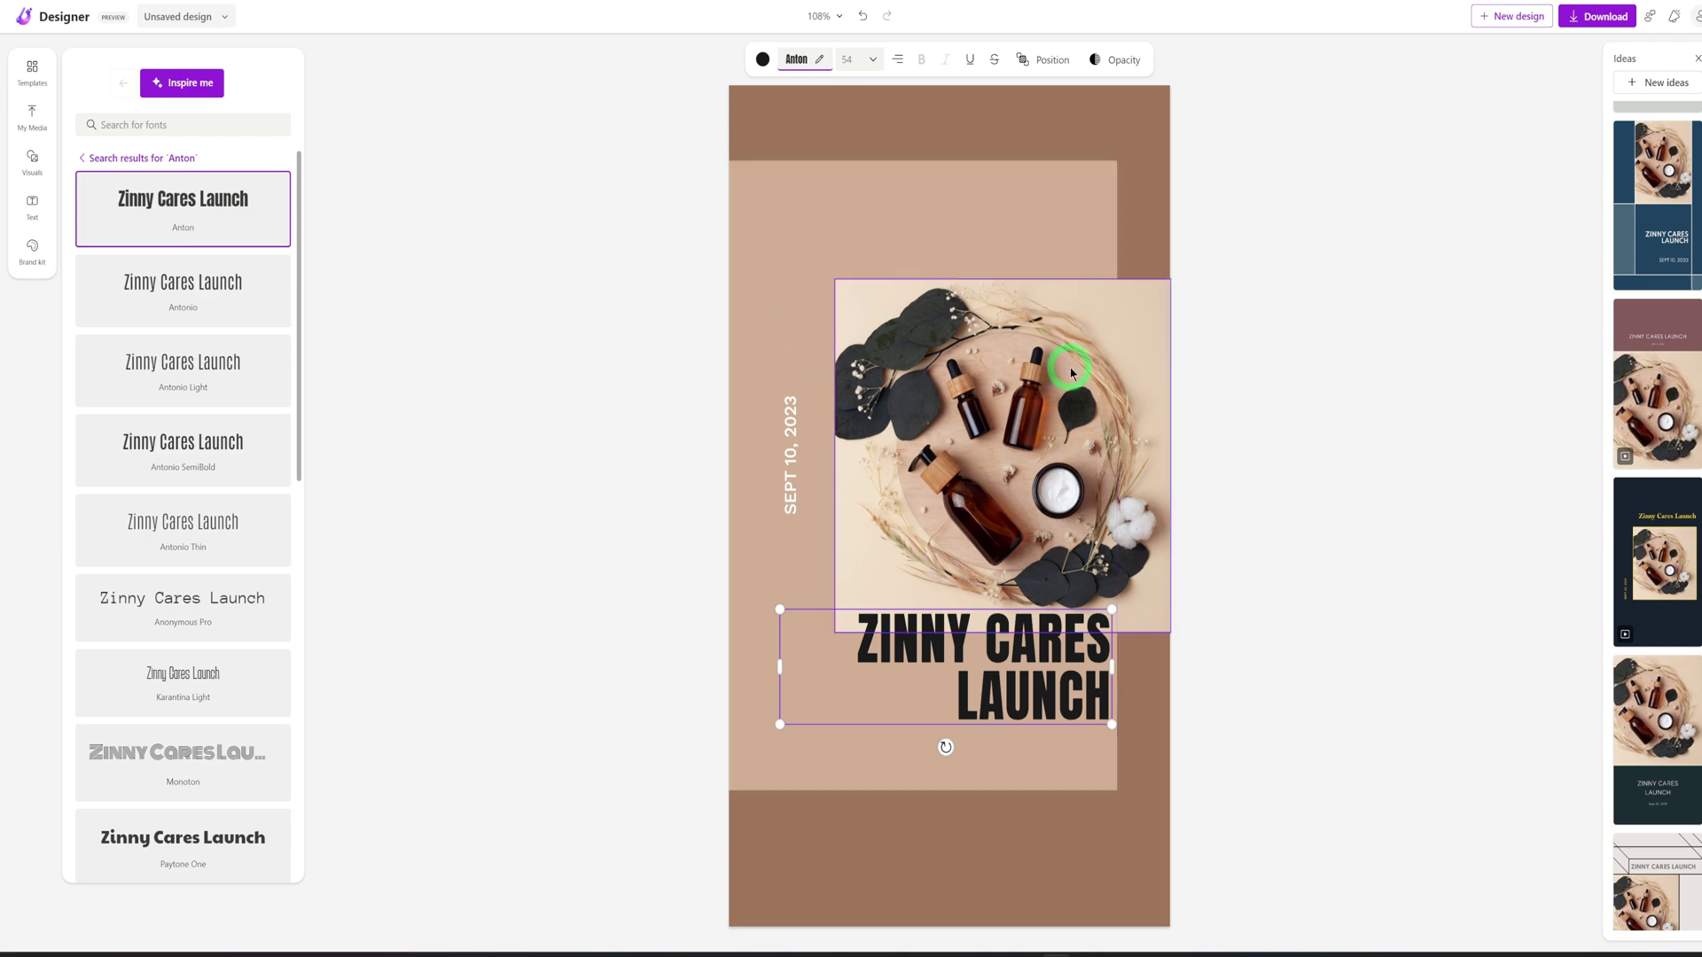
click(1185, 254)
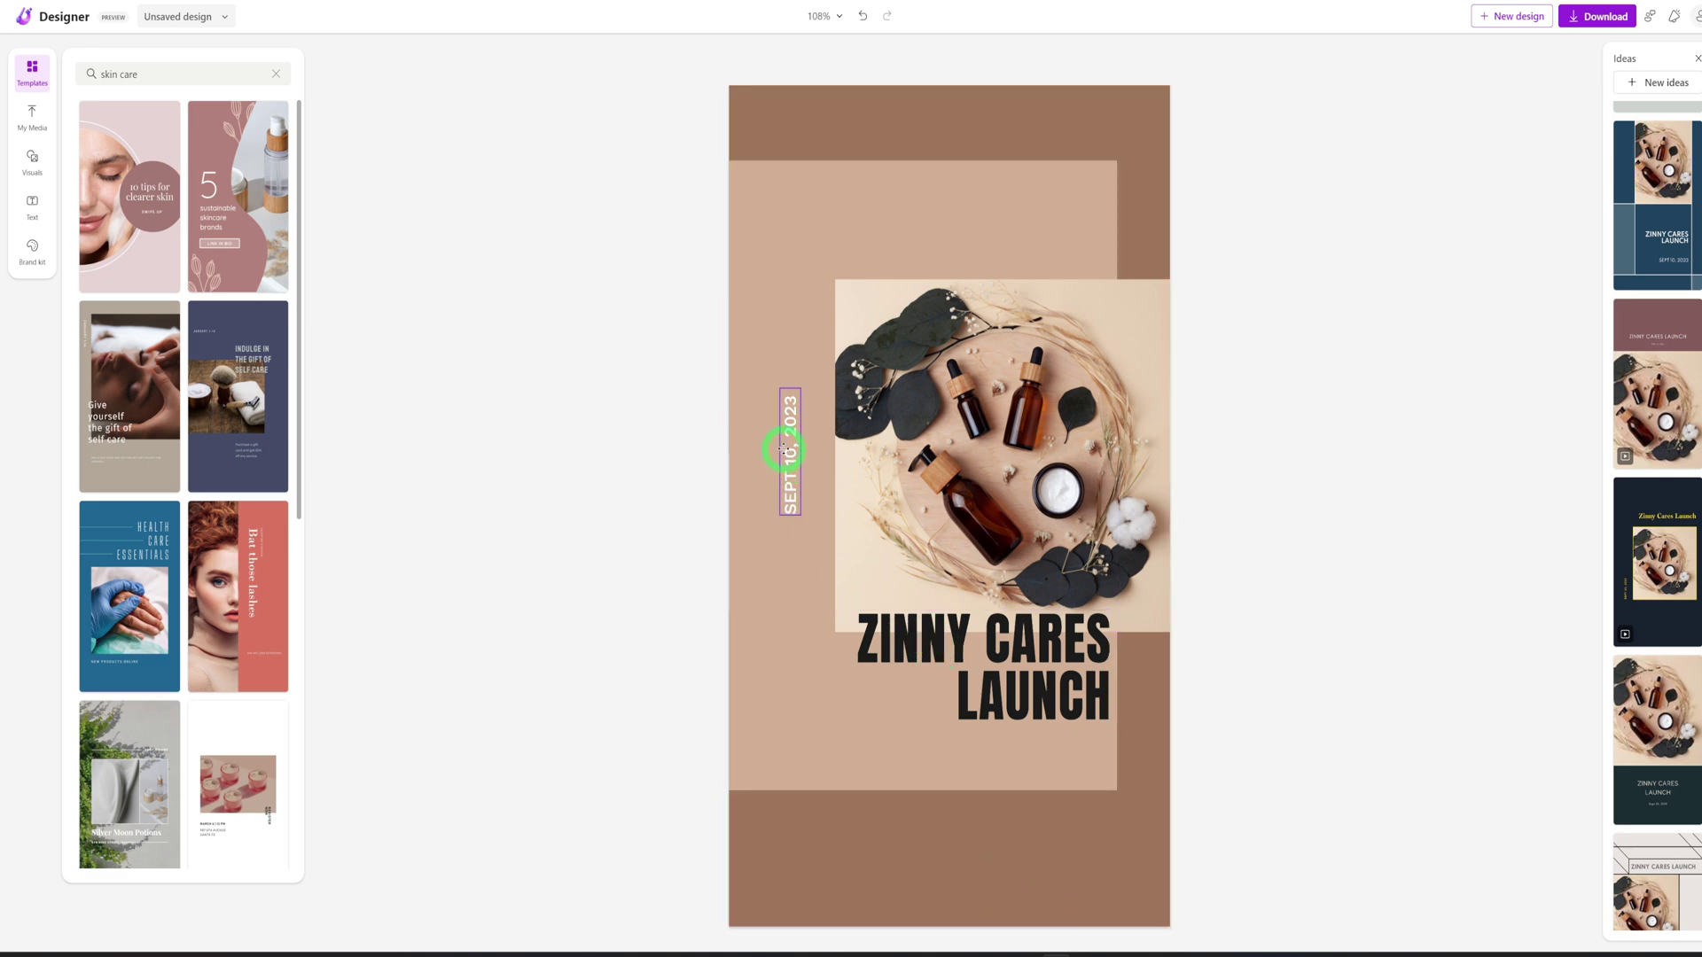
click(783, 450)
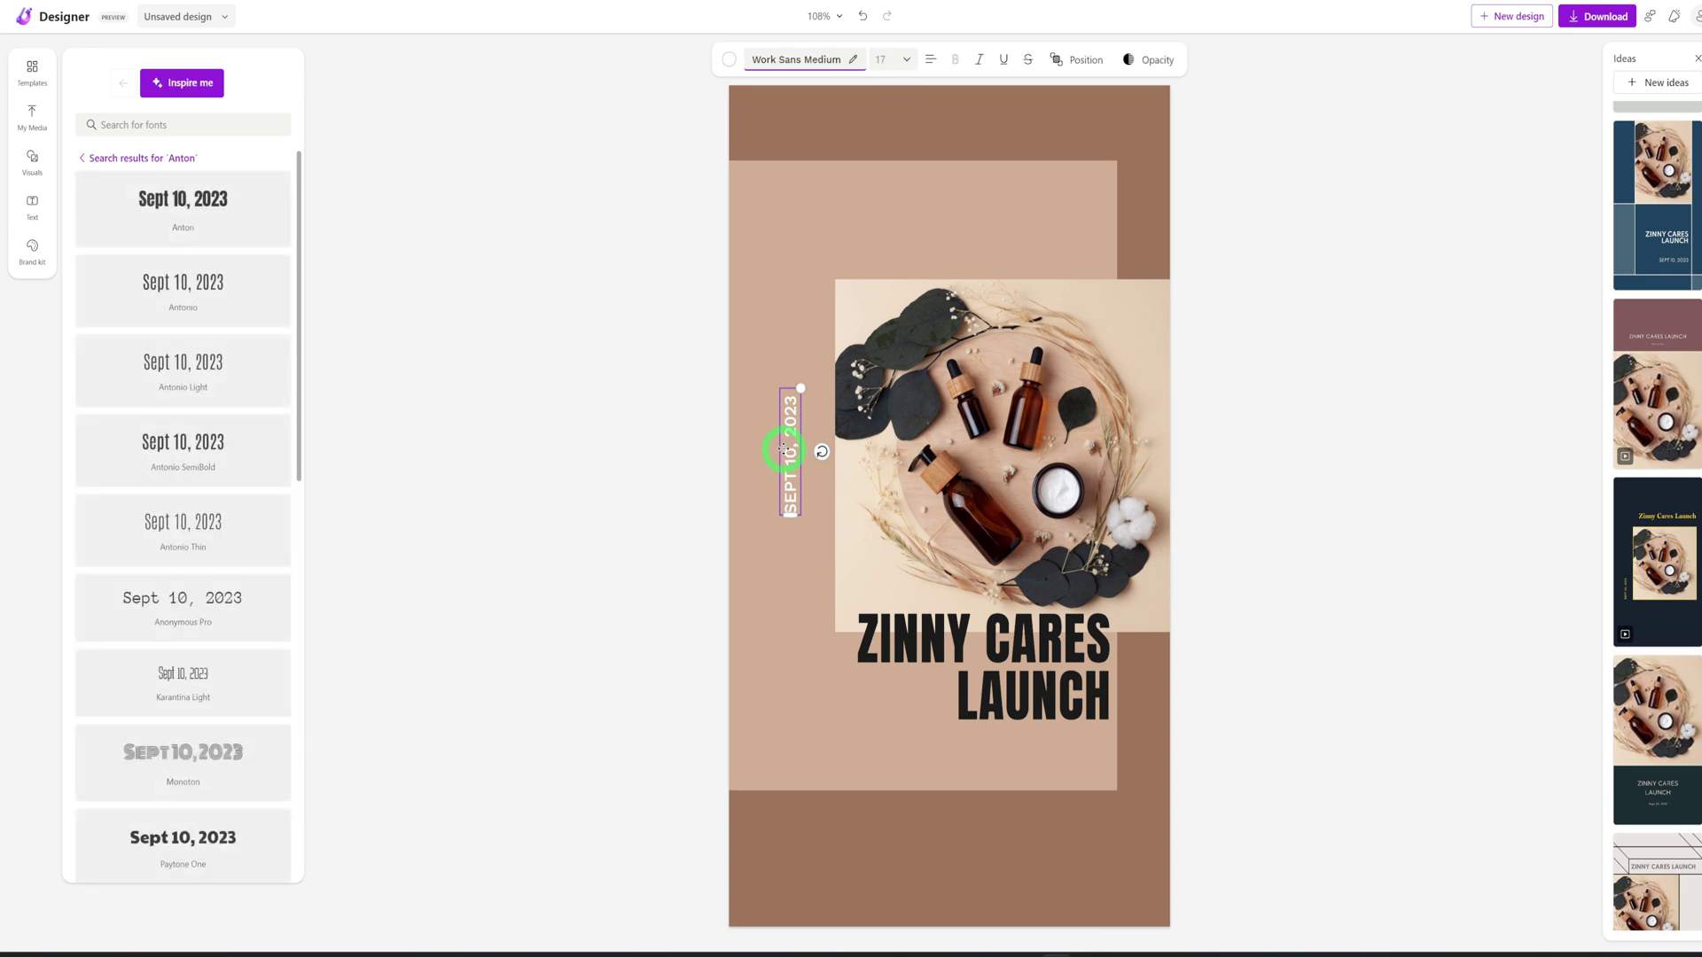
key(ctrl+d)
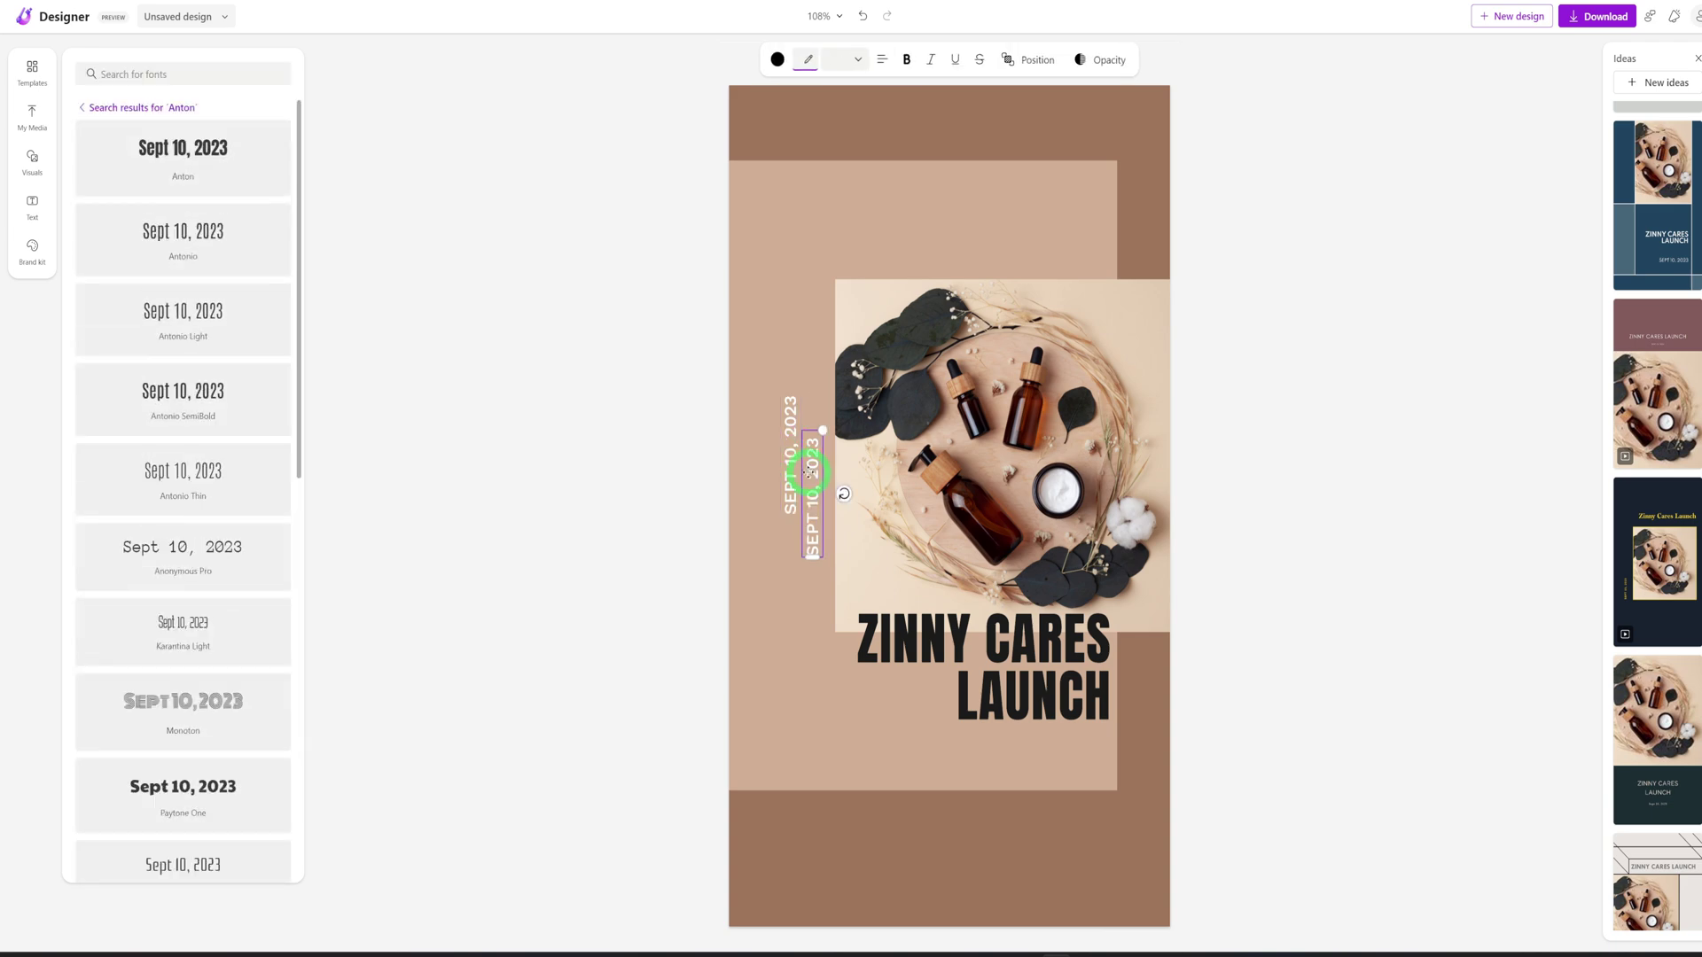
drag(873, 678, 1097, 904)
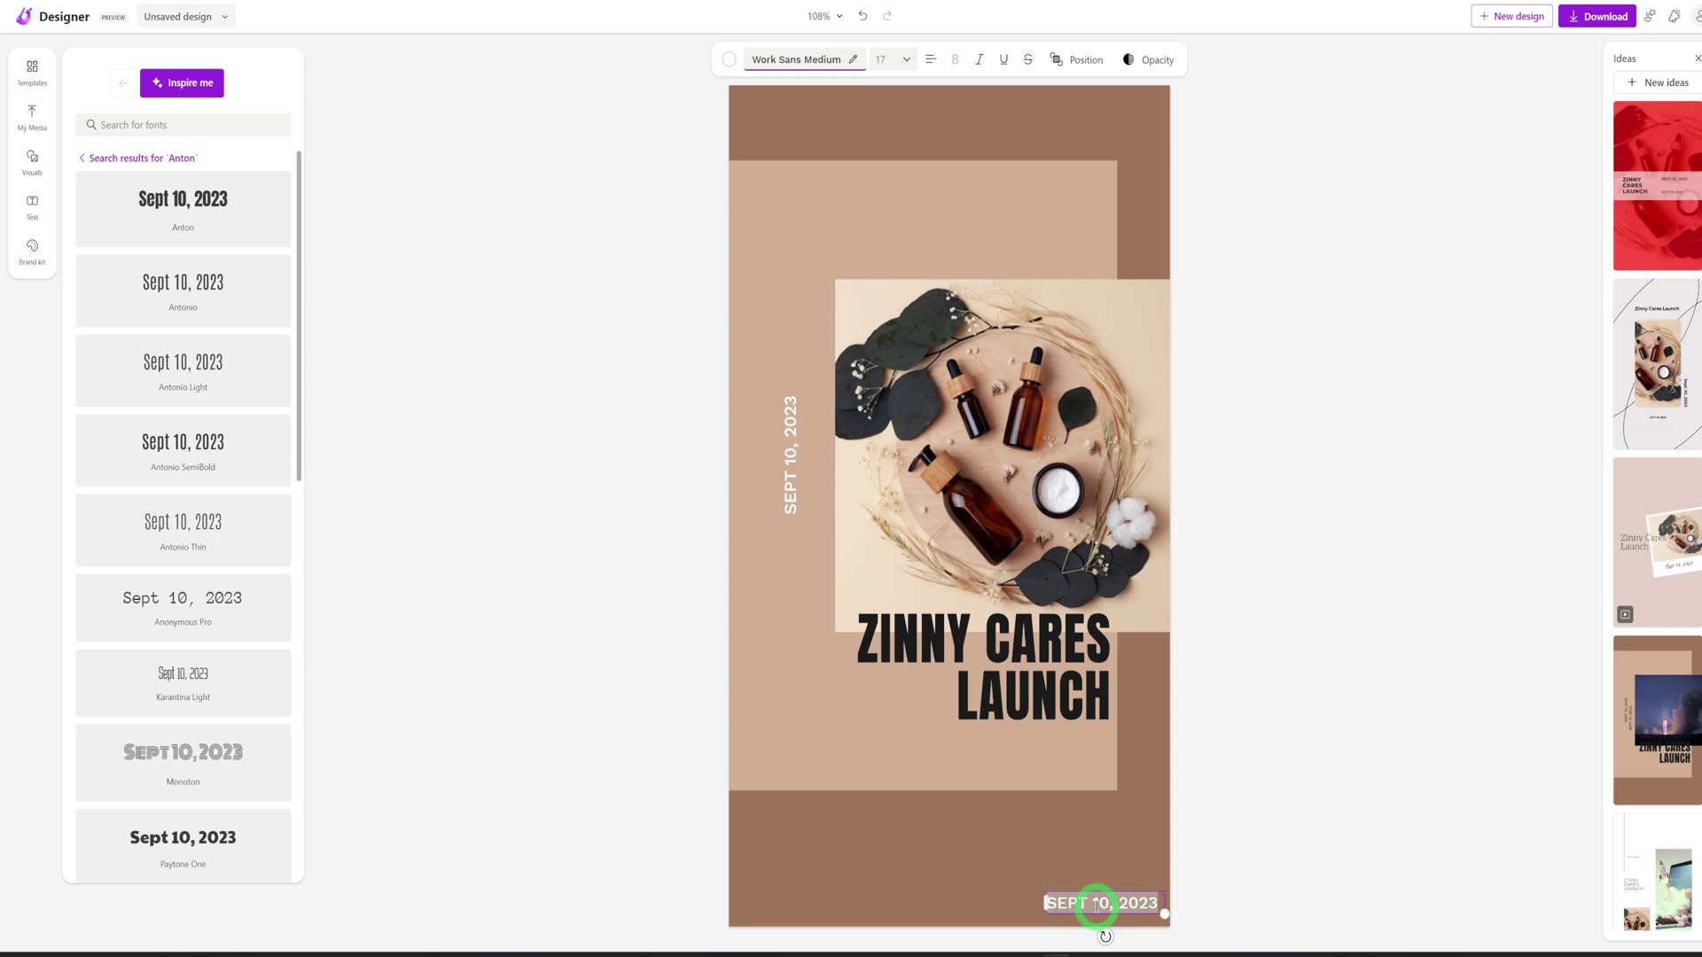
text(@)
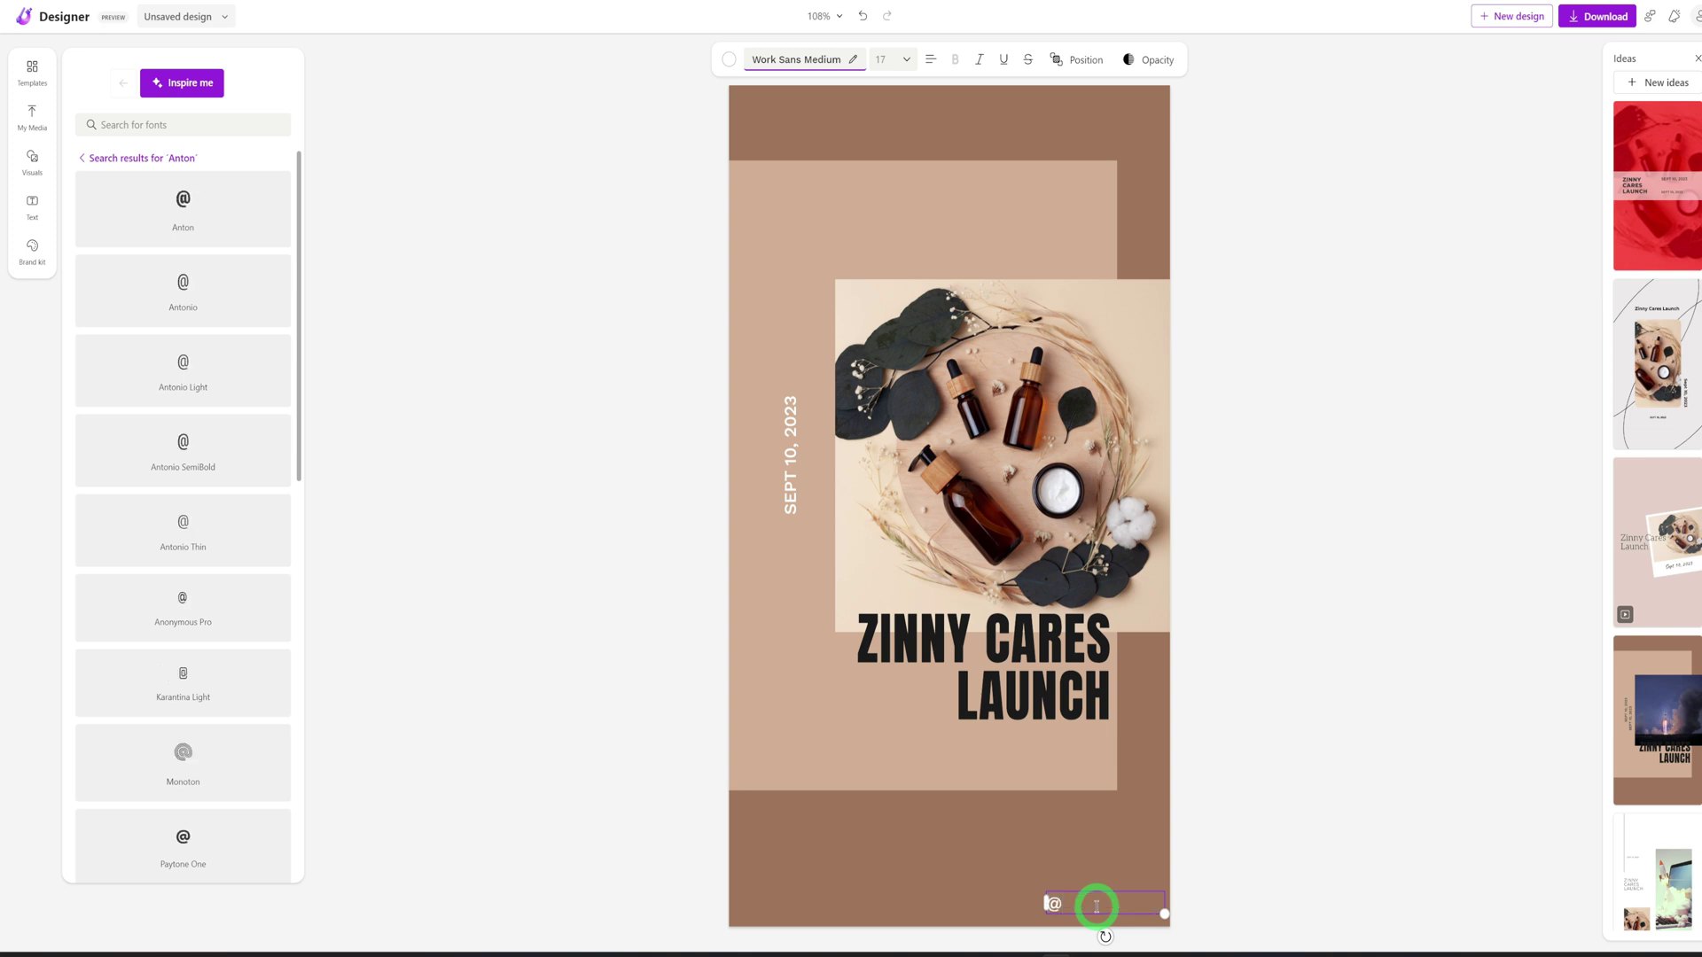
text(zinny)
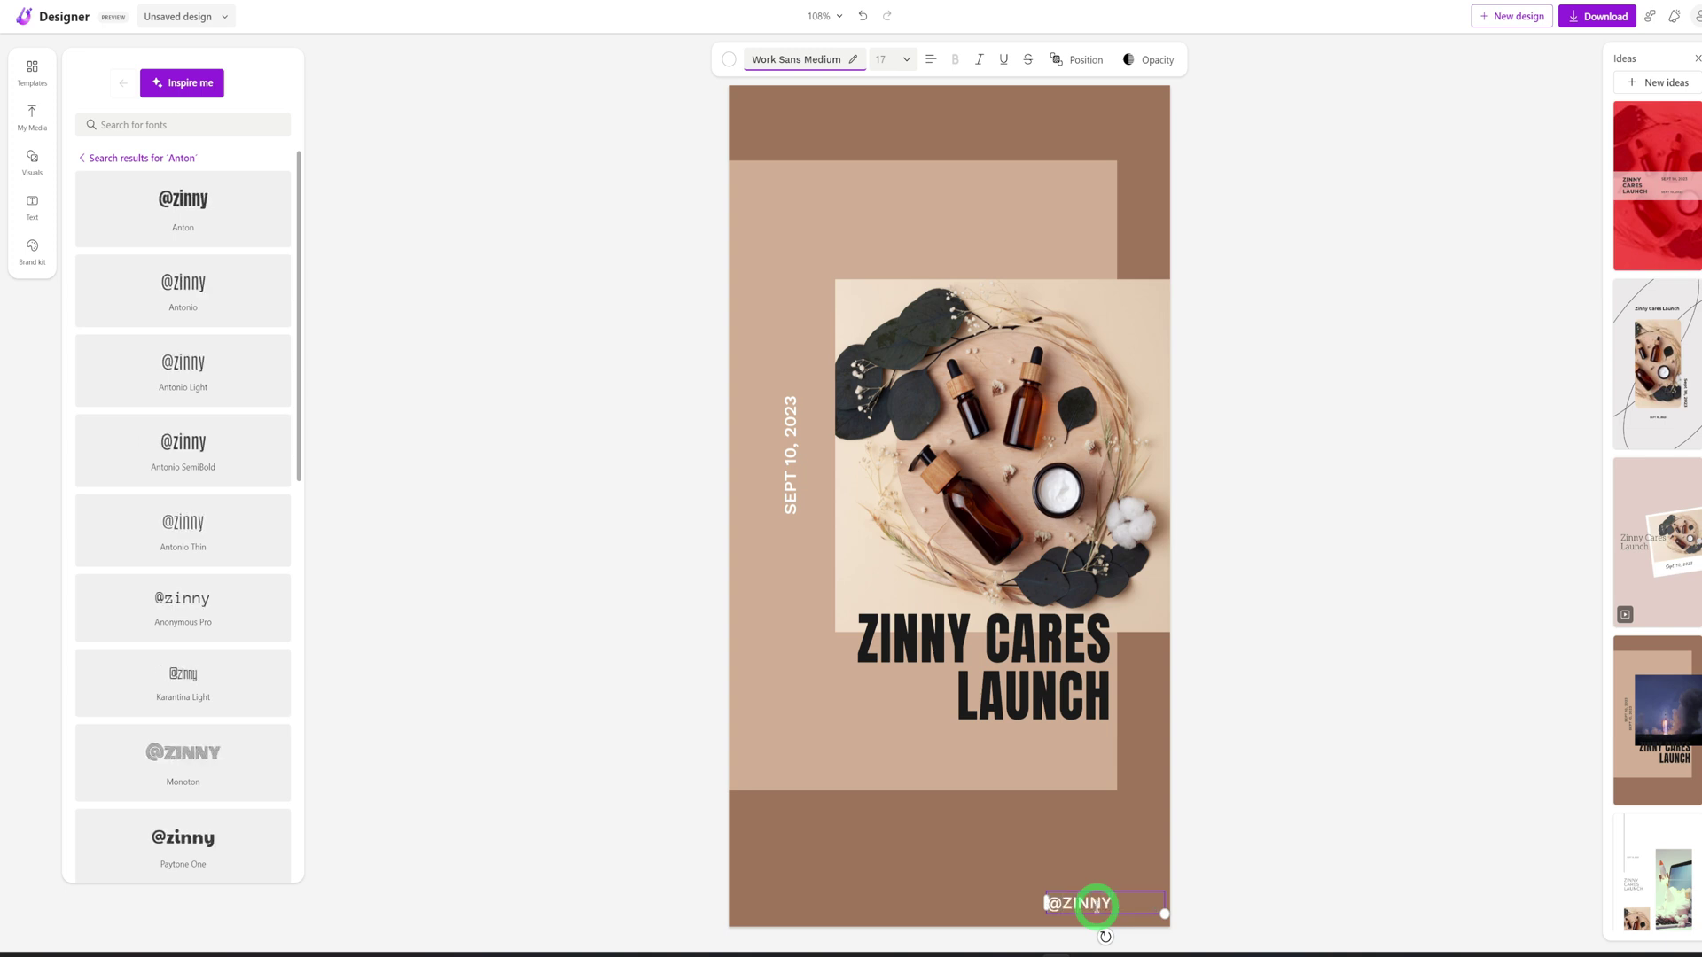
text(cares)
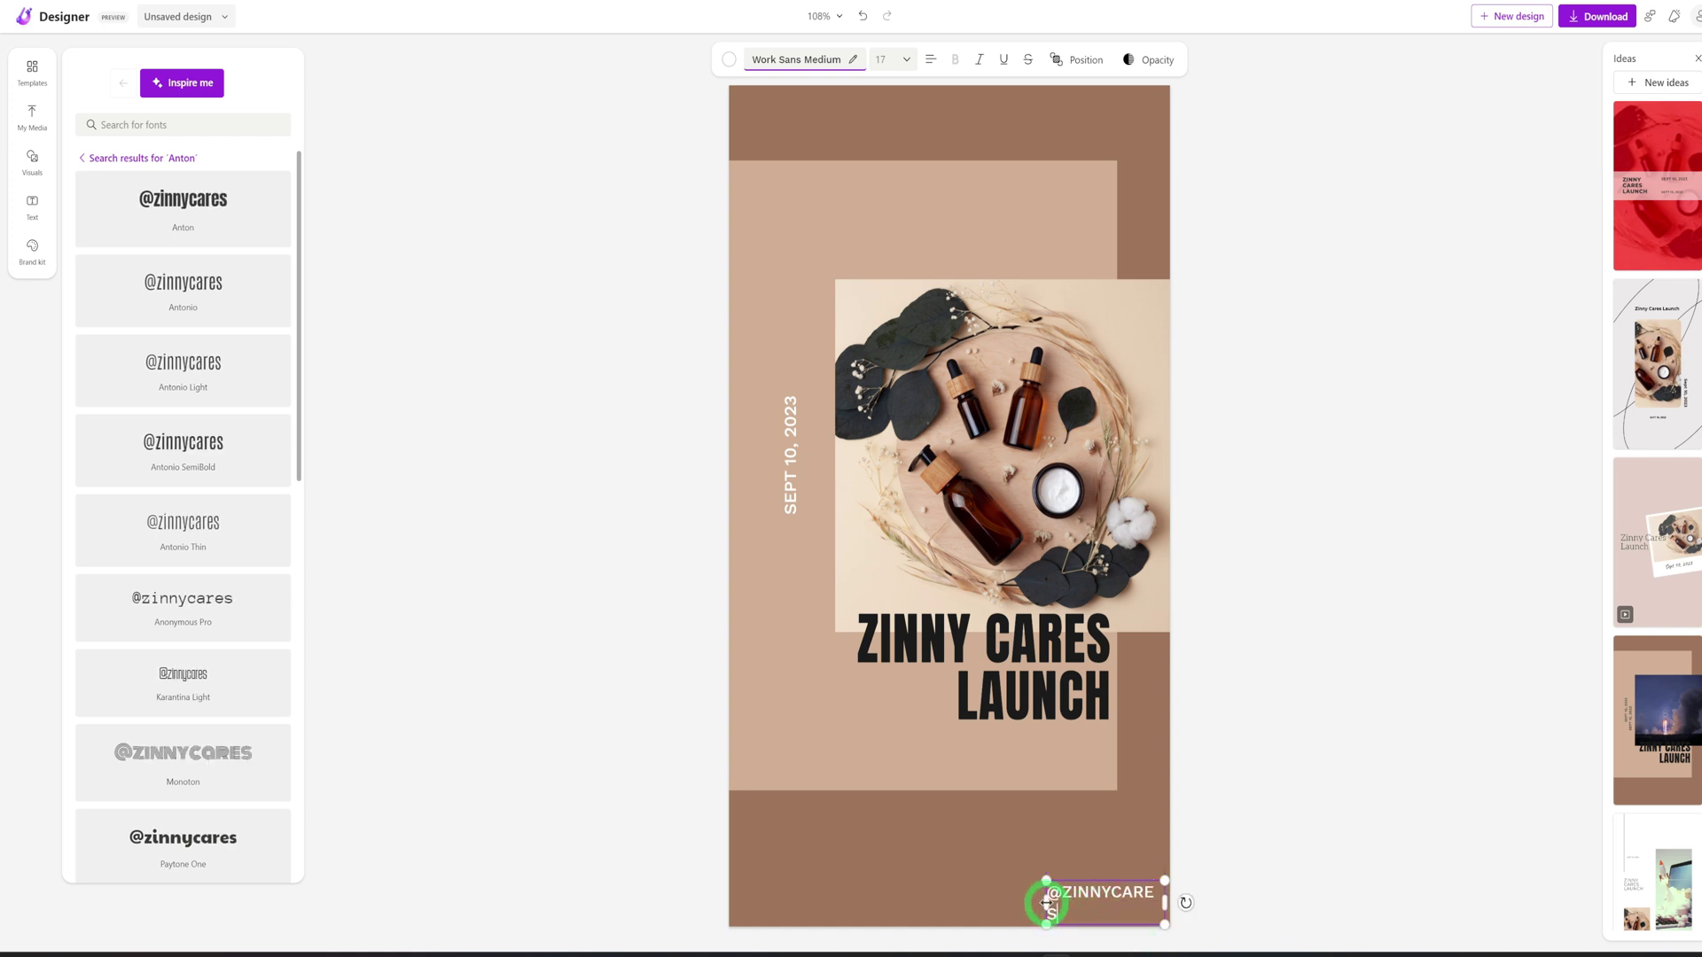
Shrink the handle to size 11 on one line and place it bottom-right.
drag(1047, 903, 1029, 902)
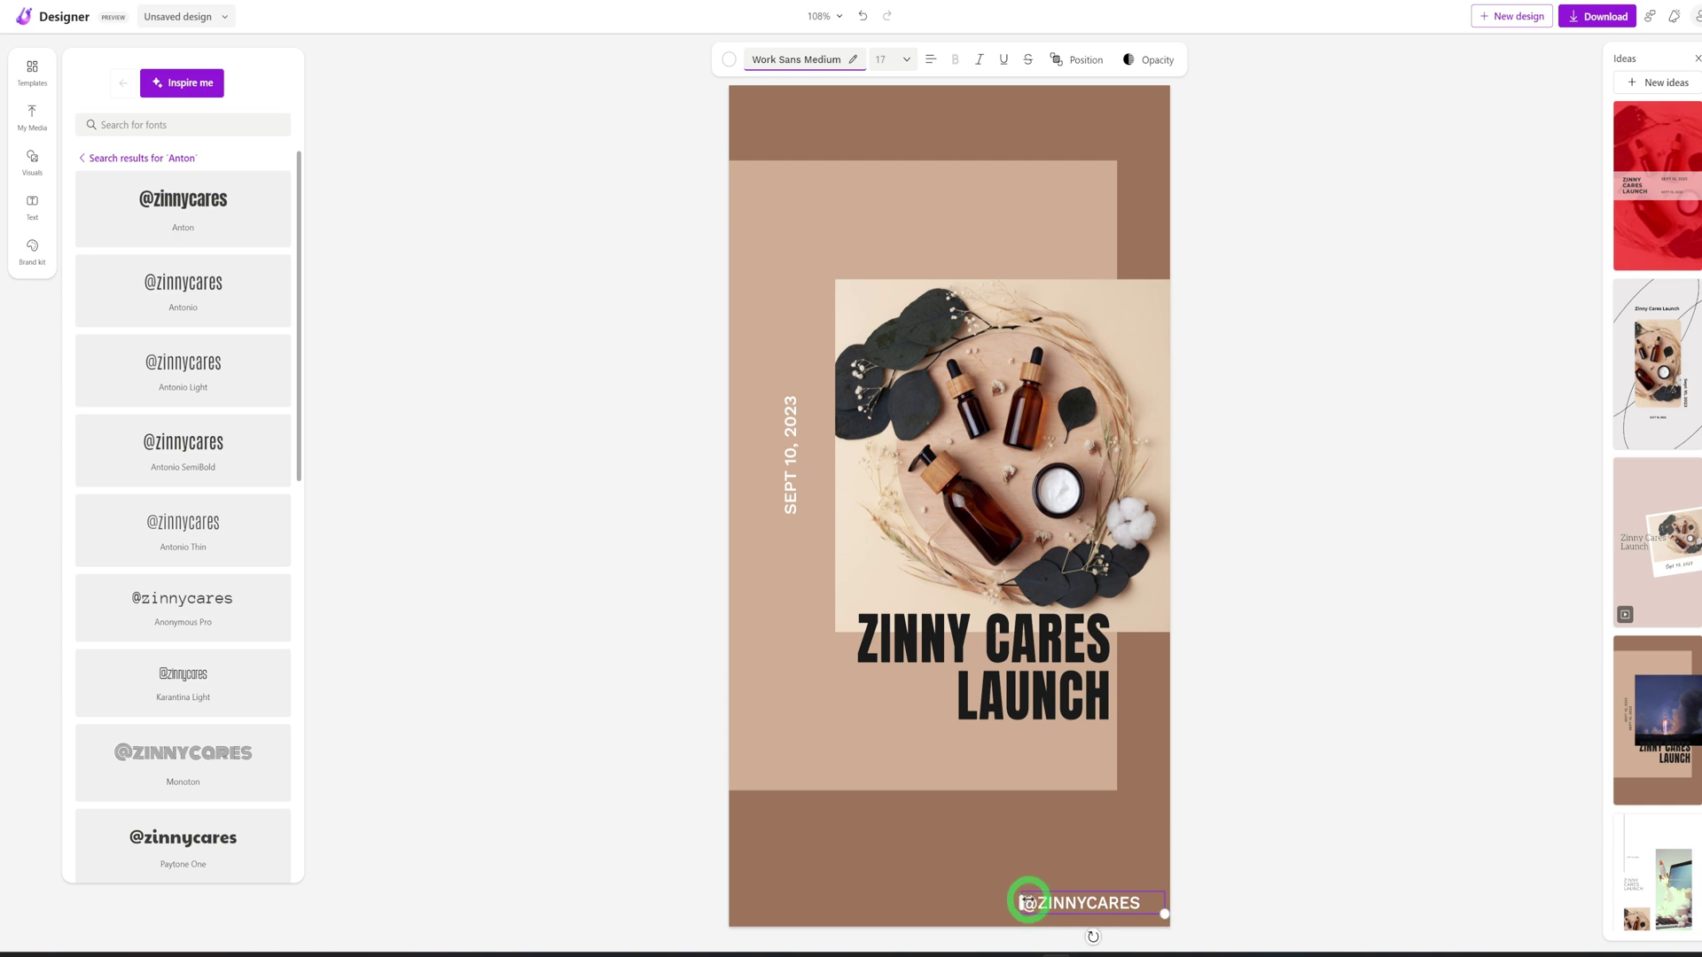
drag(1165, 915, 1117, 907)
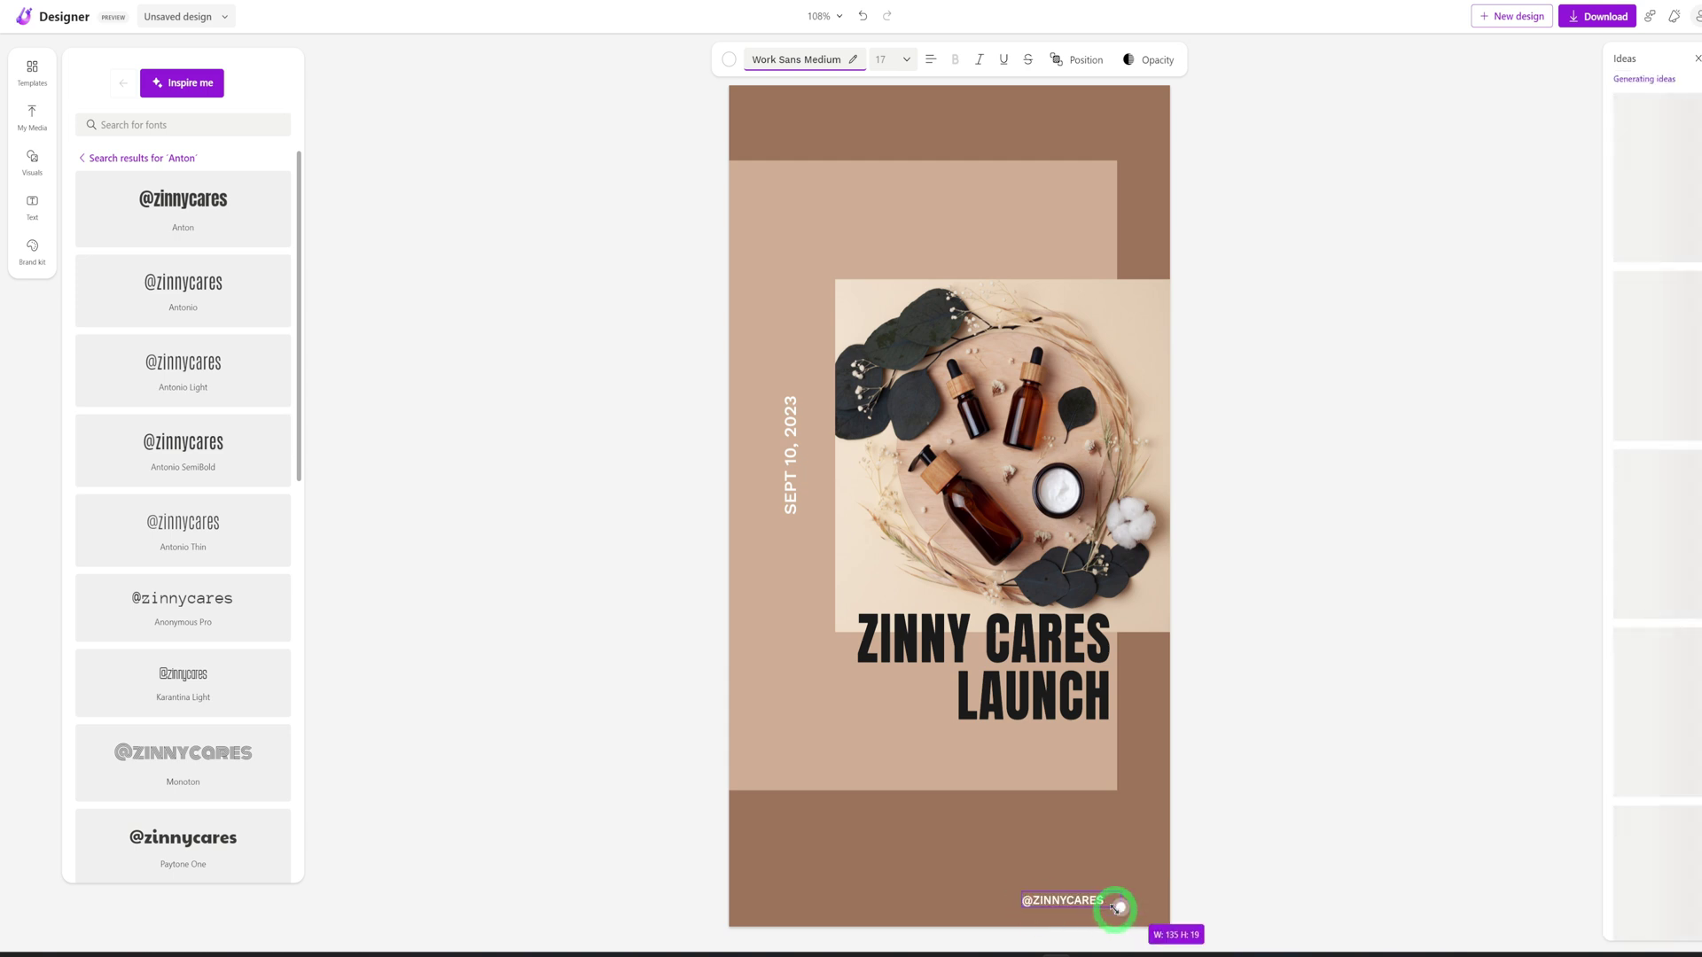
click(1049, 905)
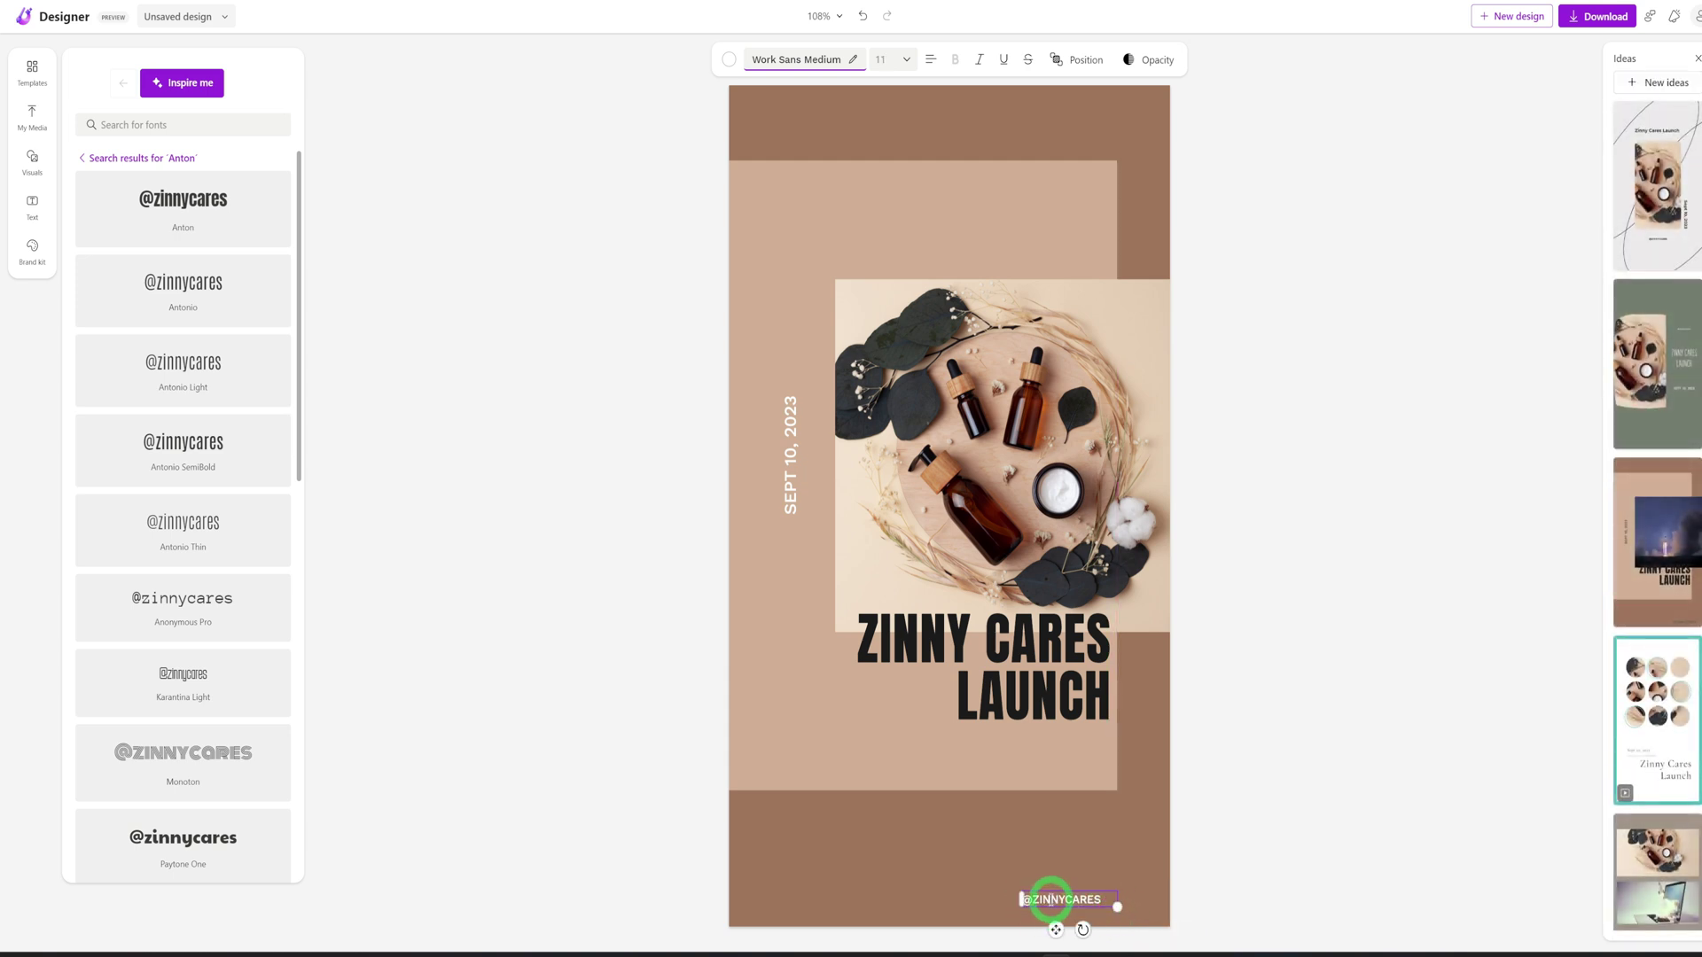
drag(1056, 929, 1104, 935)
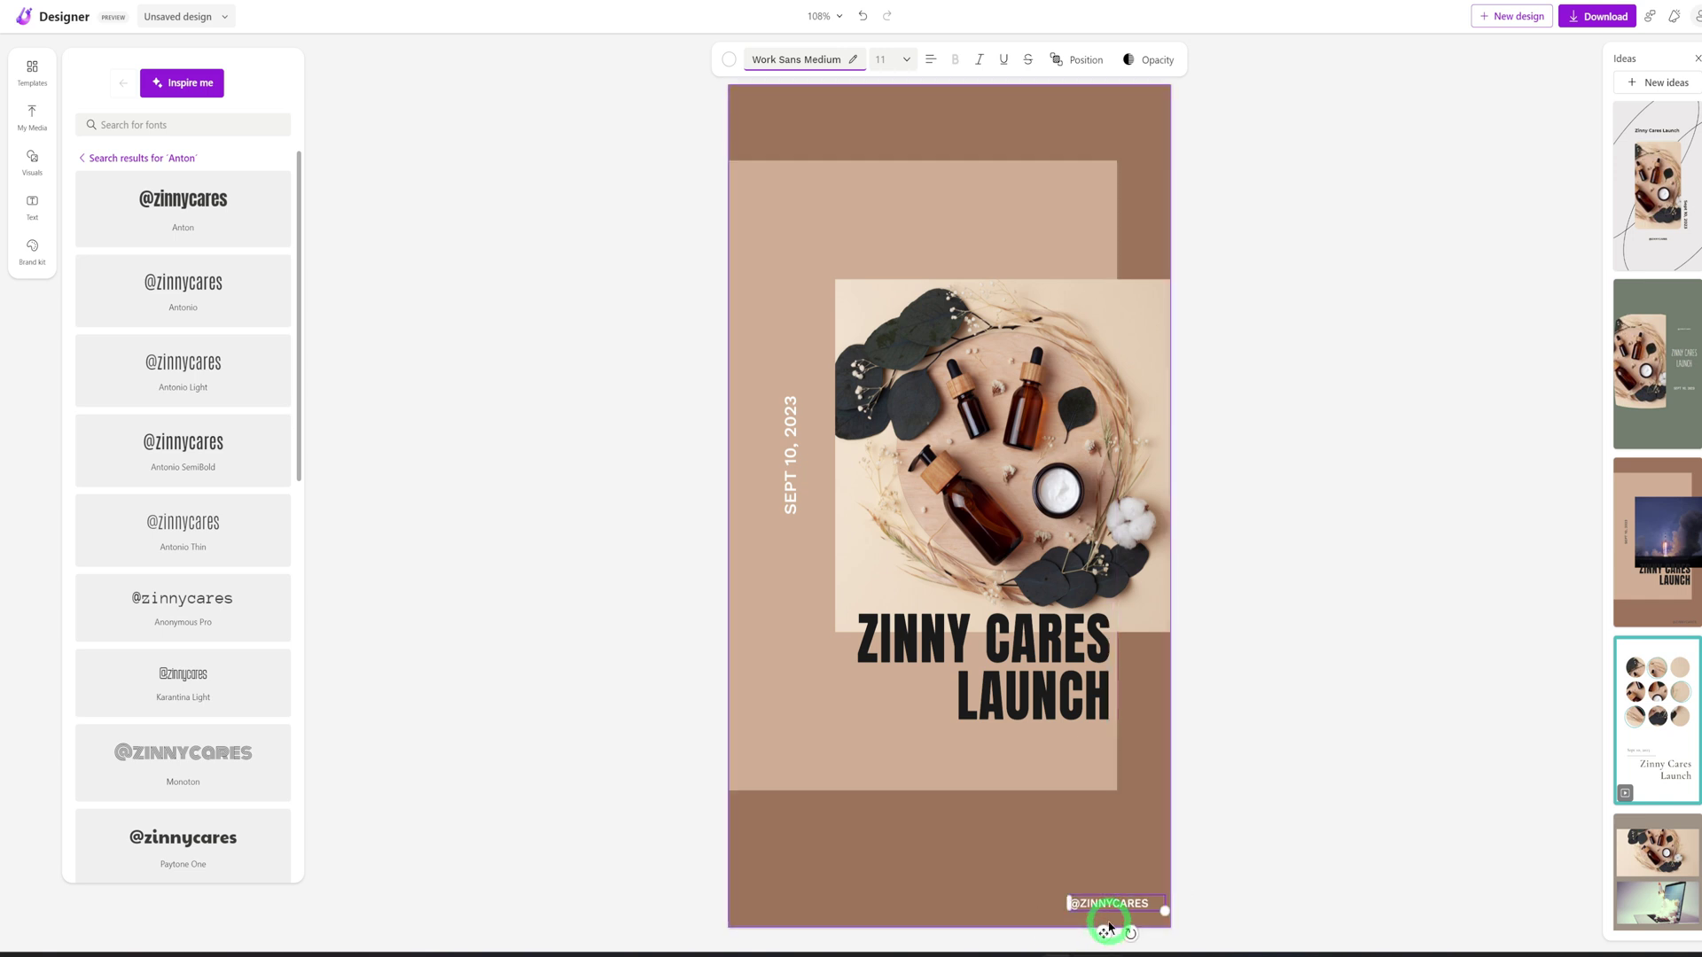
click(1248, 725)
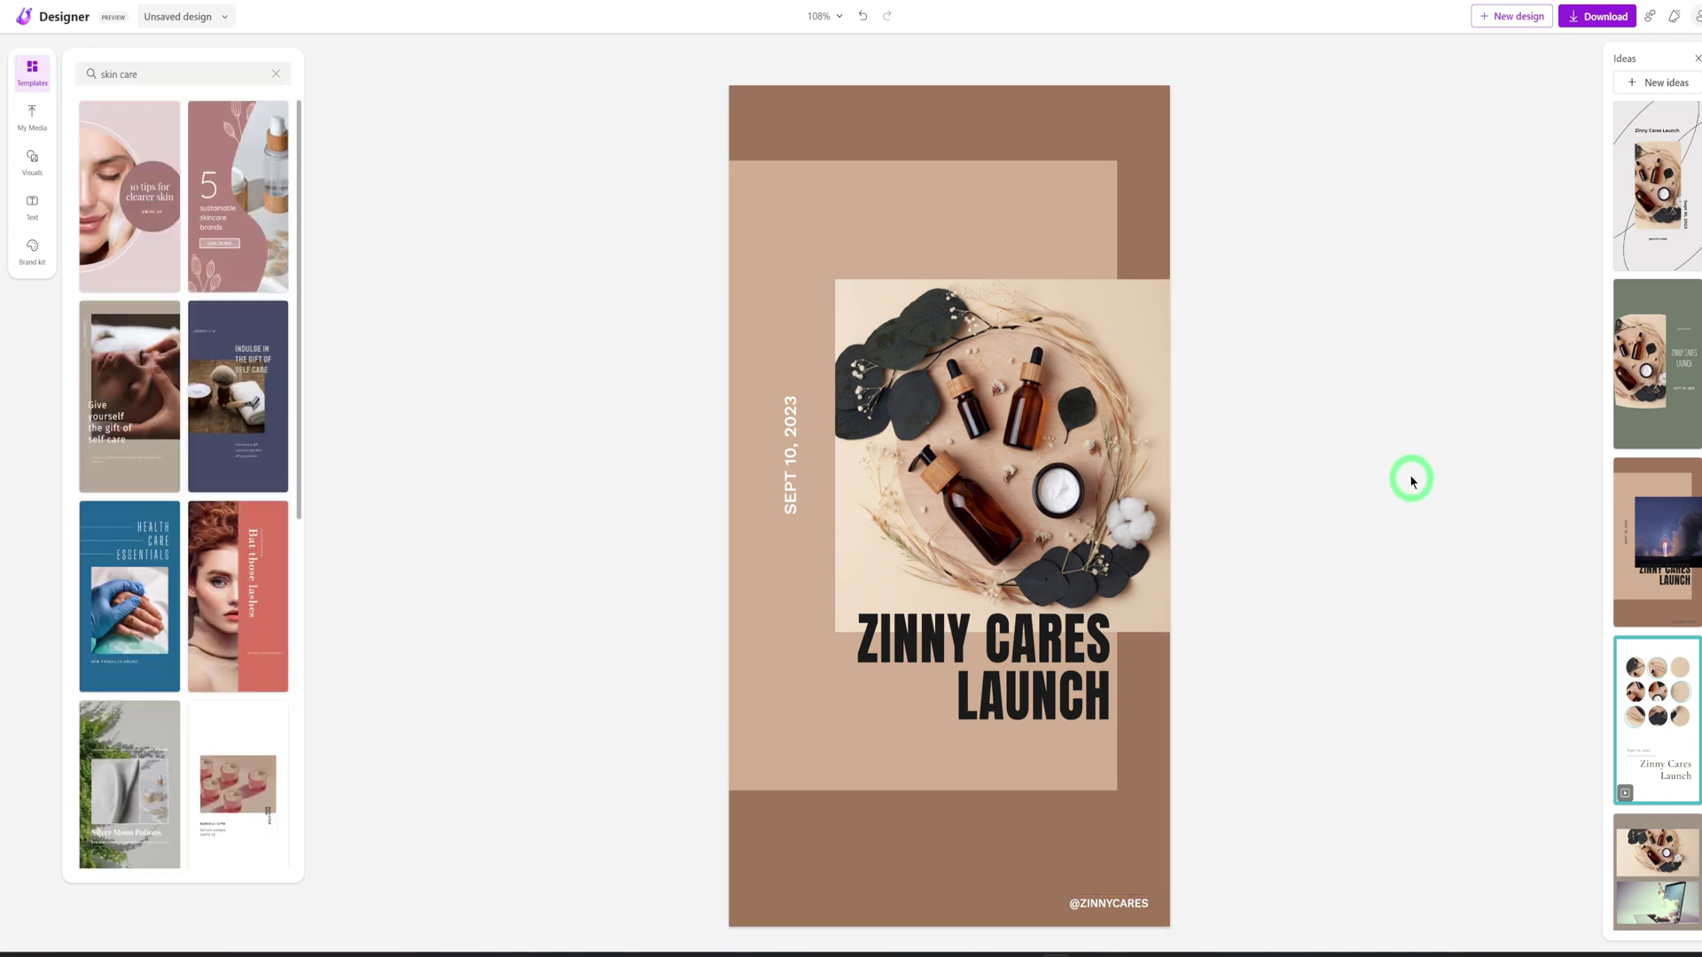
scroll(1623, 444, down, 5)
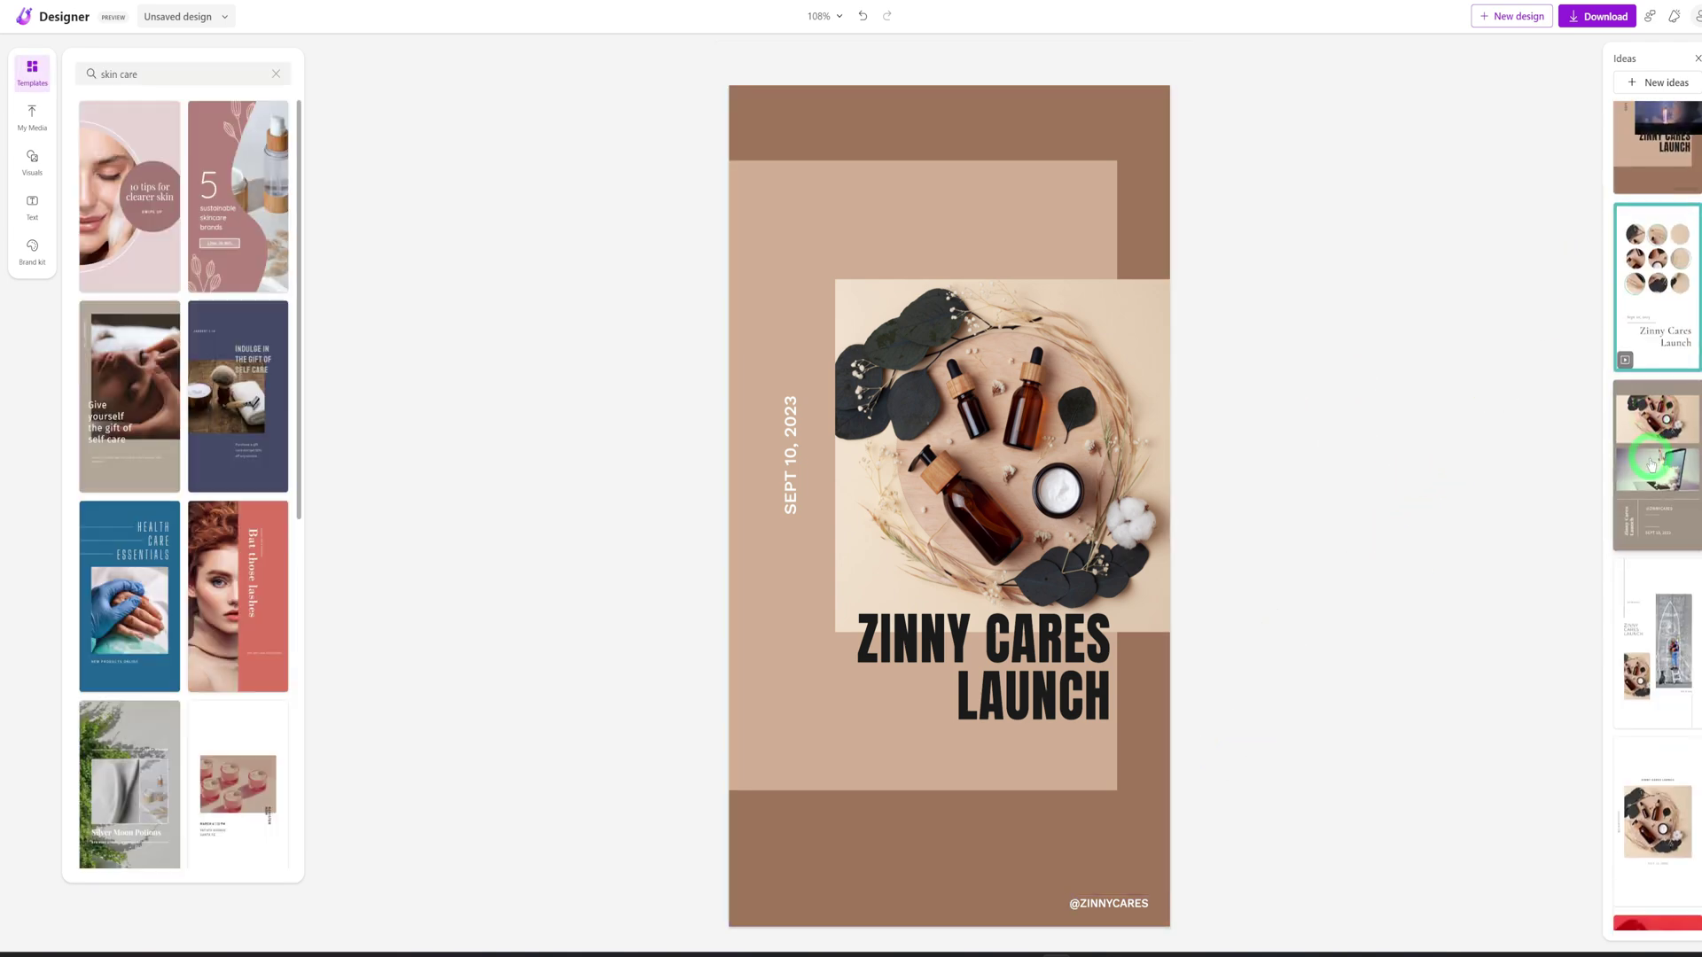
scroll(1642, 682, down, 5)
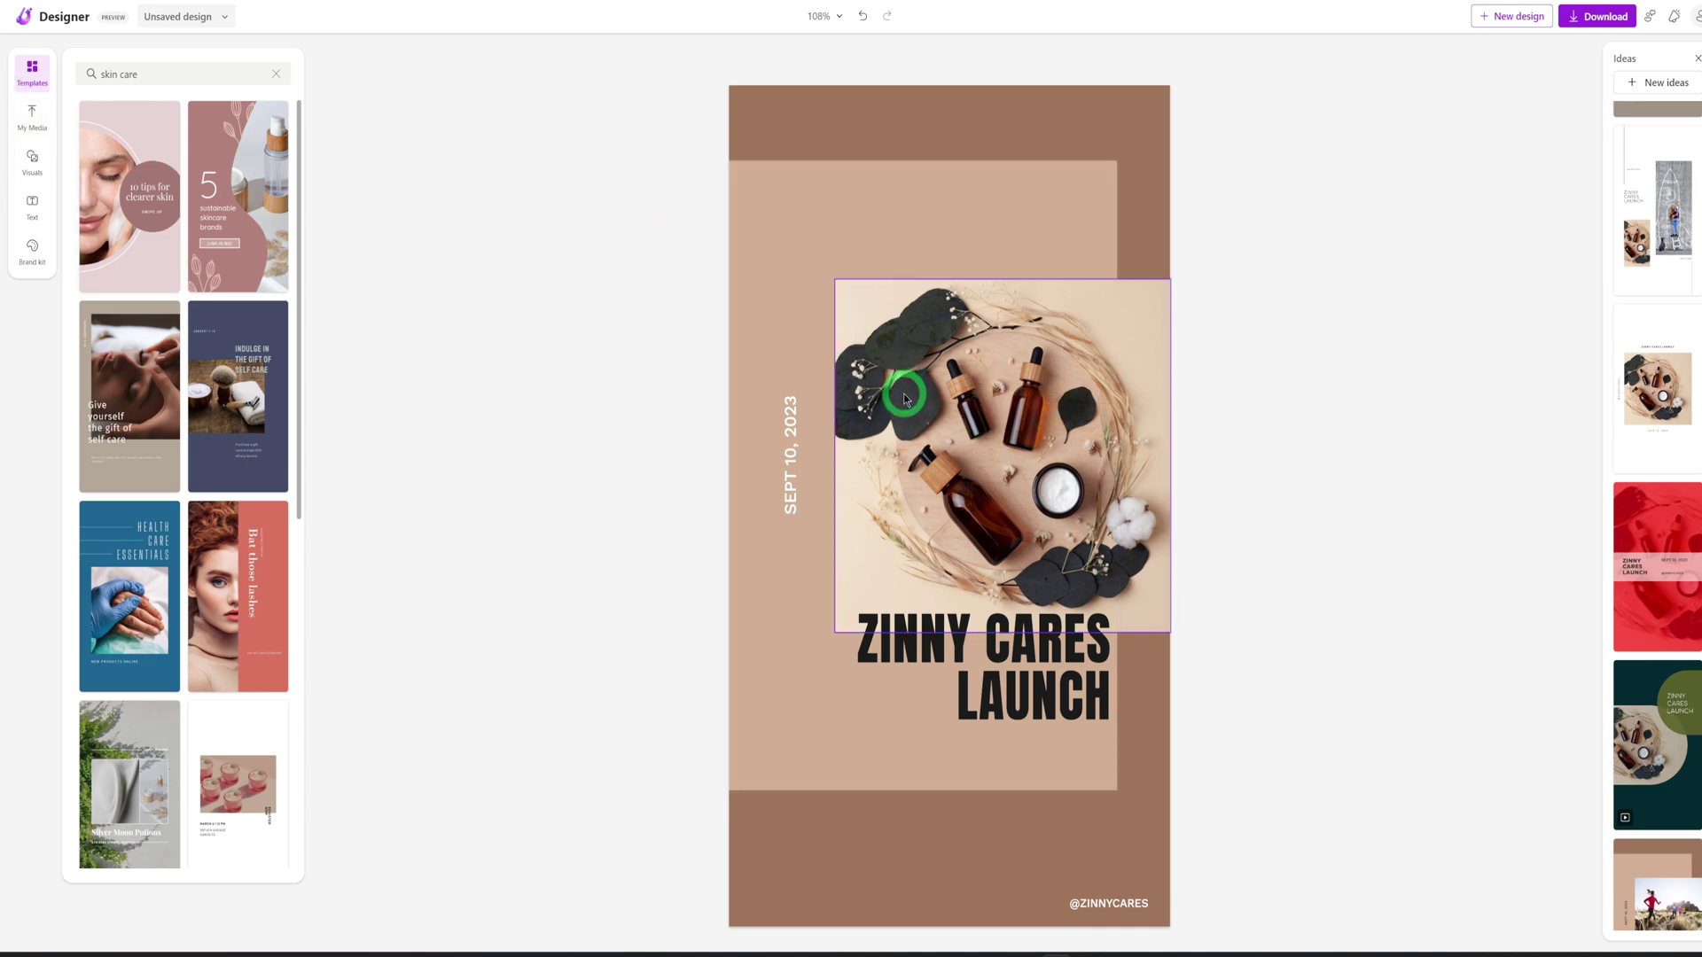
Browse the Photos, Graphics and Videos tabs, then generate images for 'skin care products'.
click(31, 170)
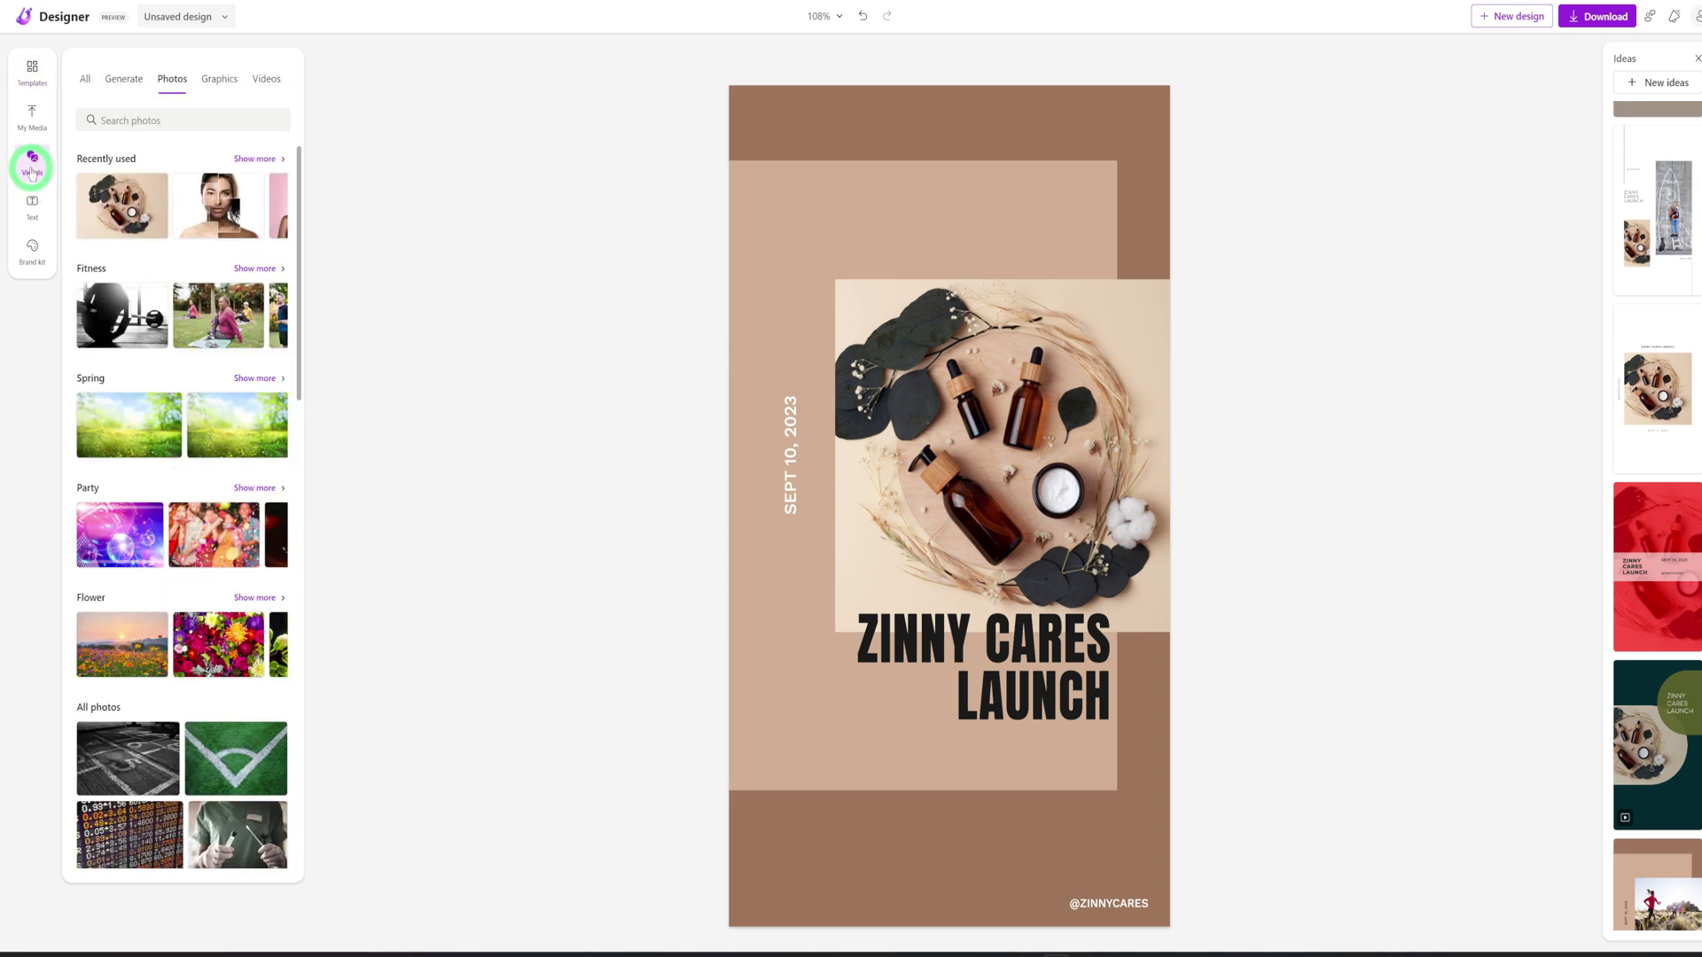
click(121, 81)
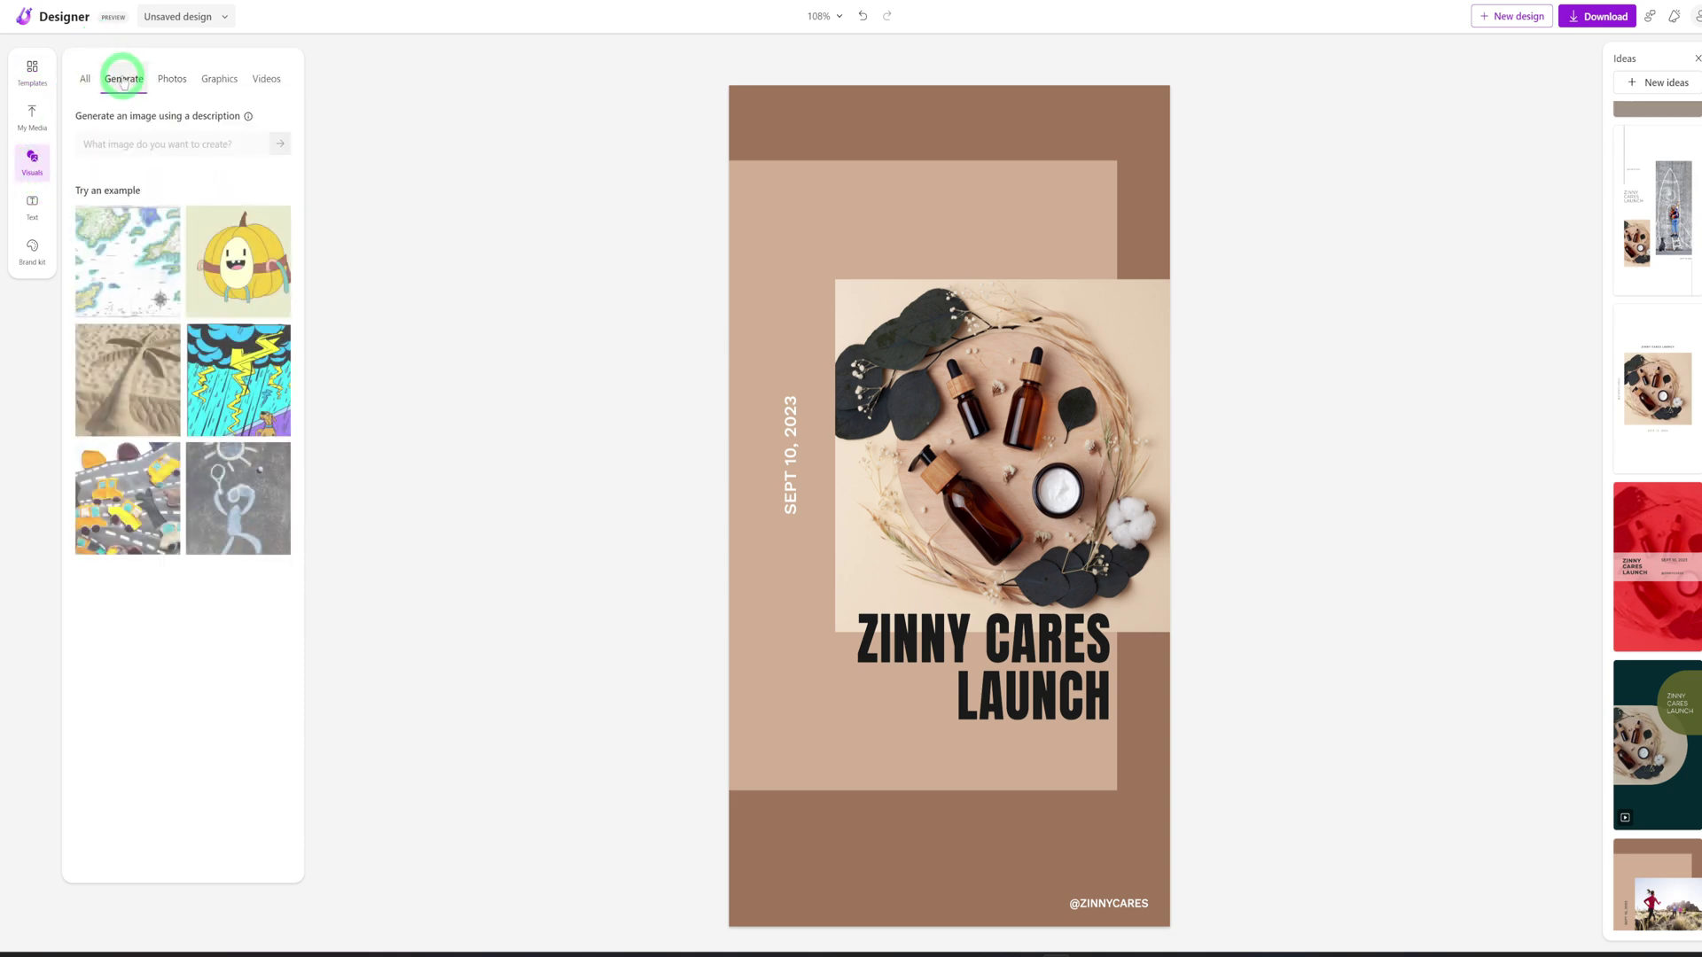
click(175, 84)
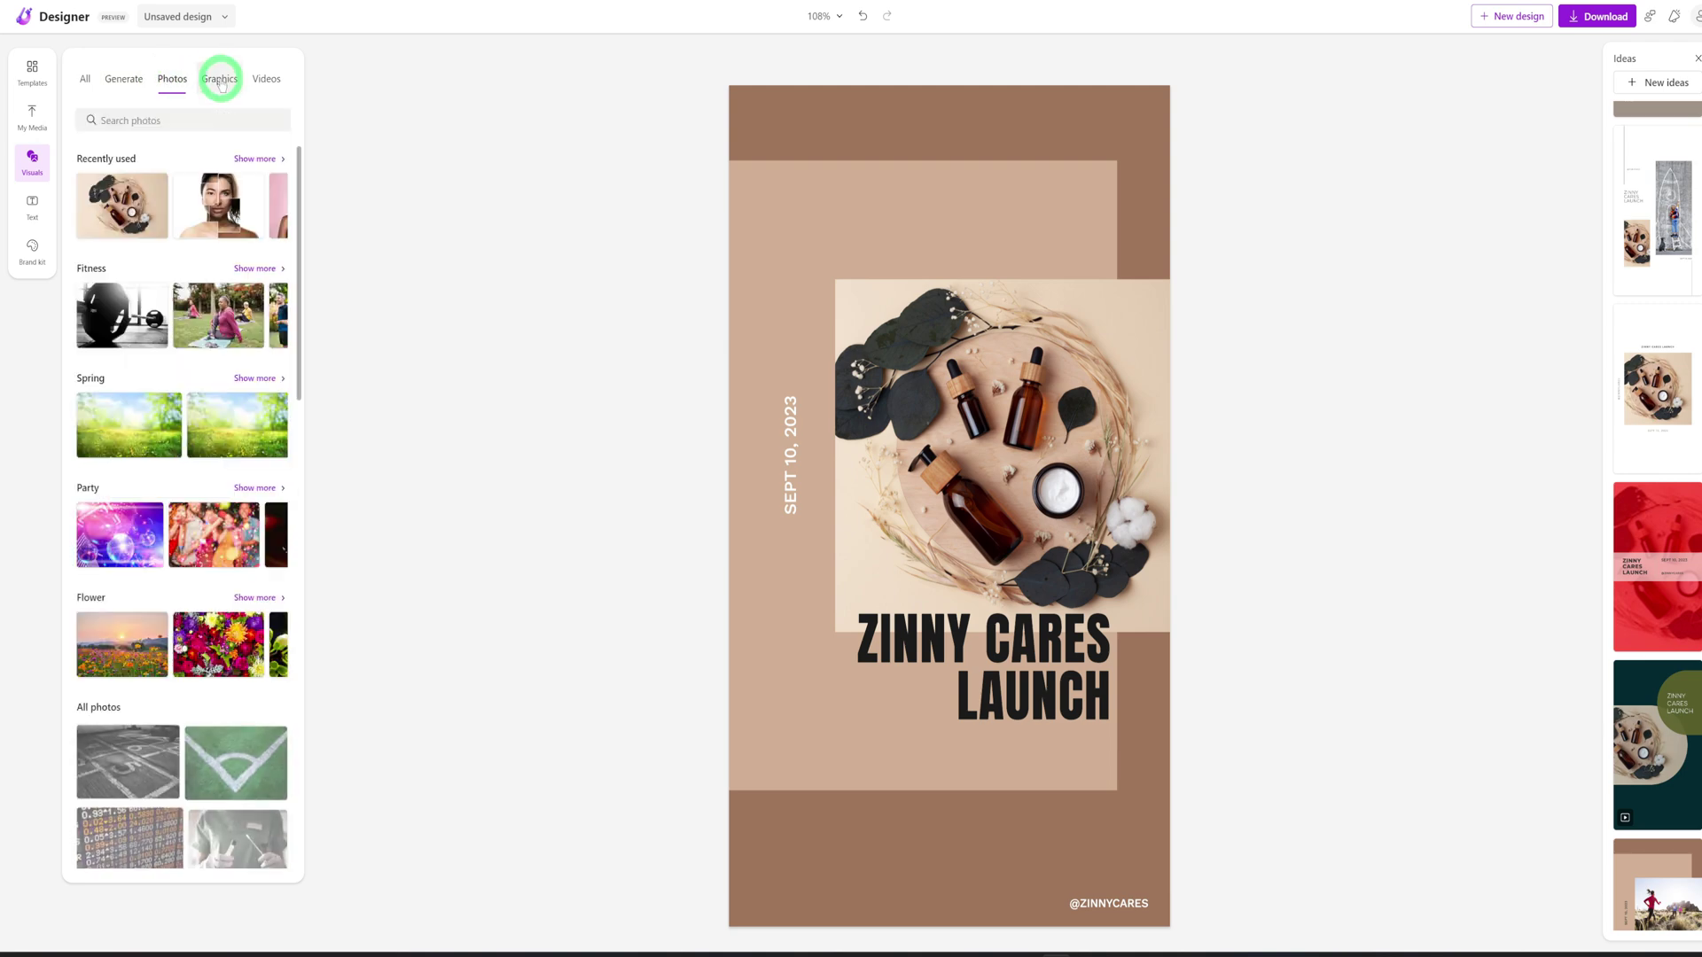
click(221, 81)
click(266, 78)
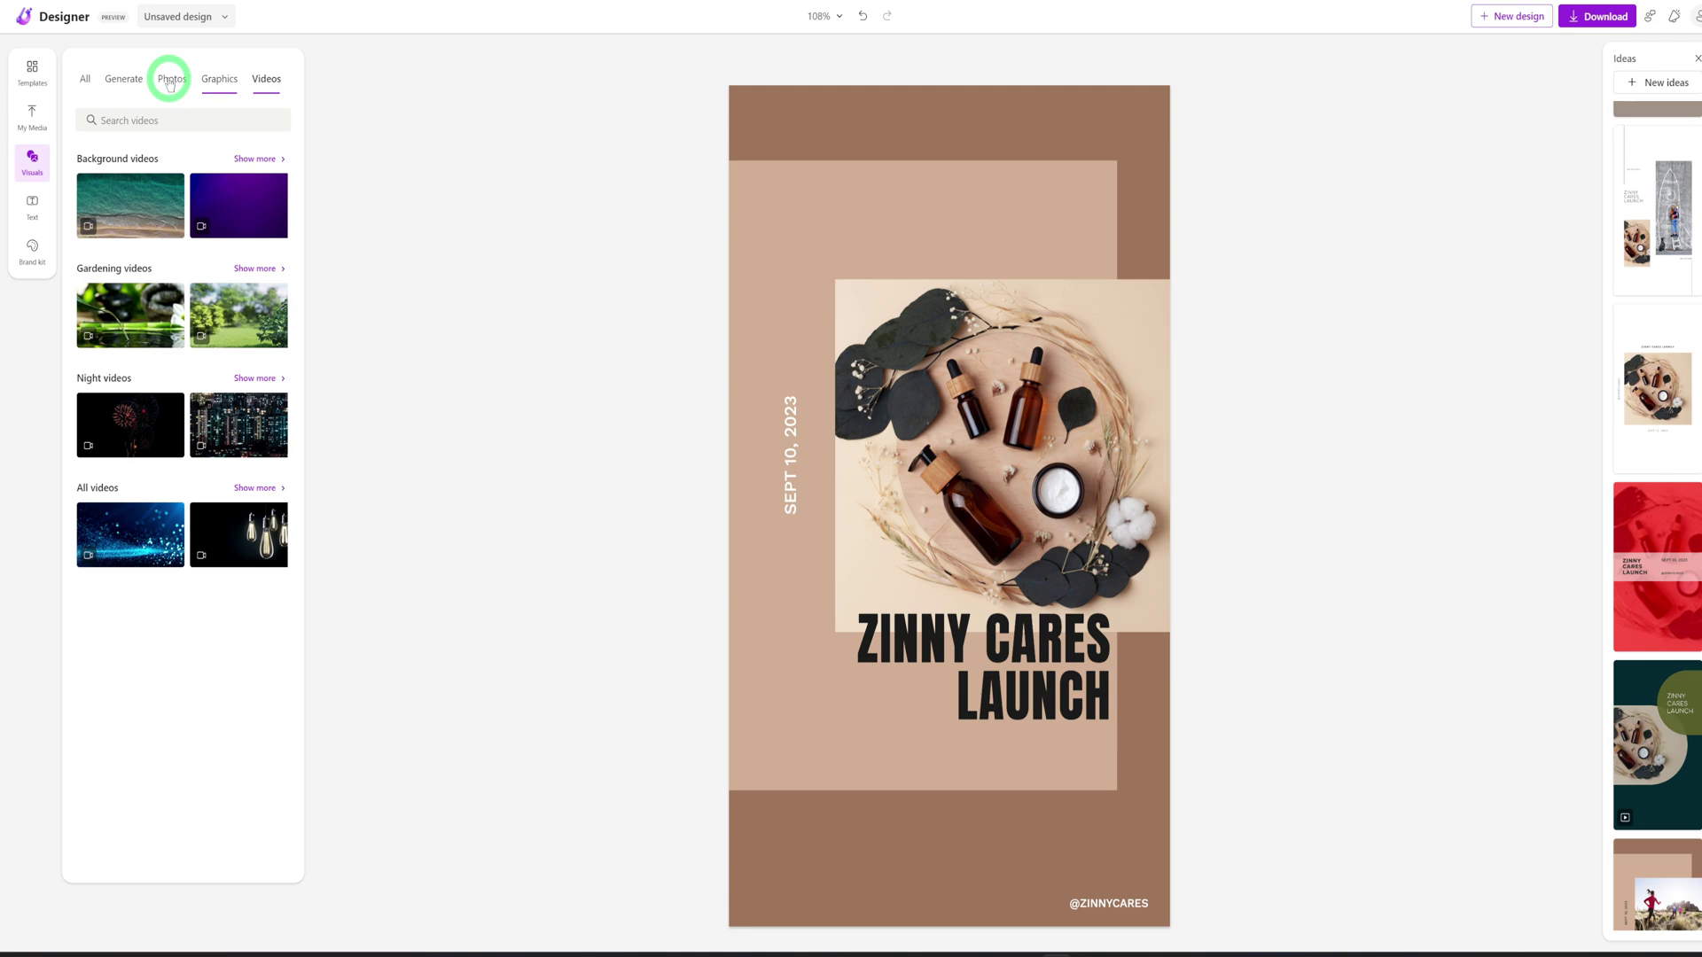
click(123, 80)
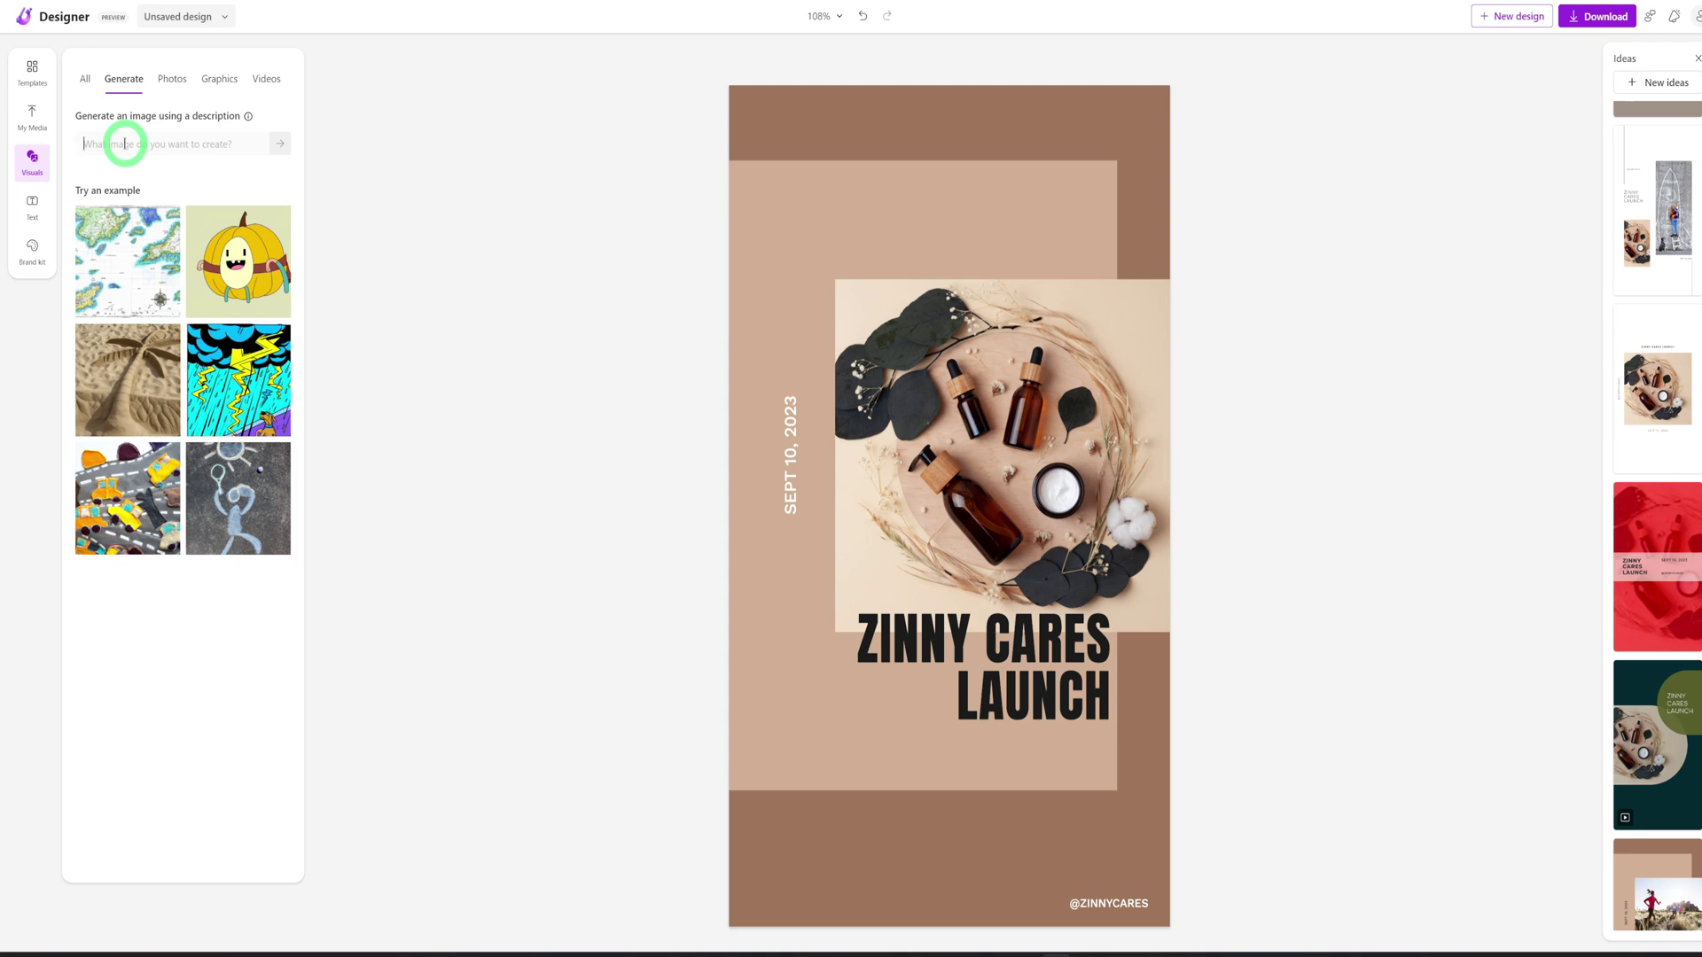
text(skin care products)
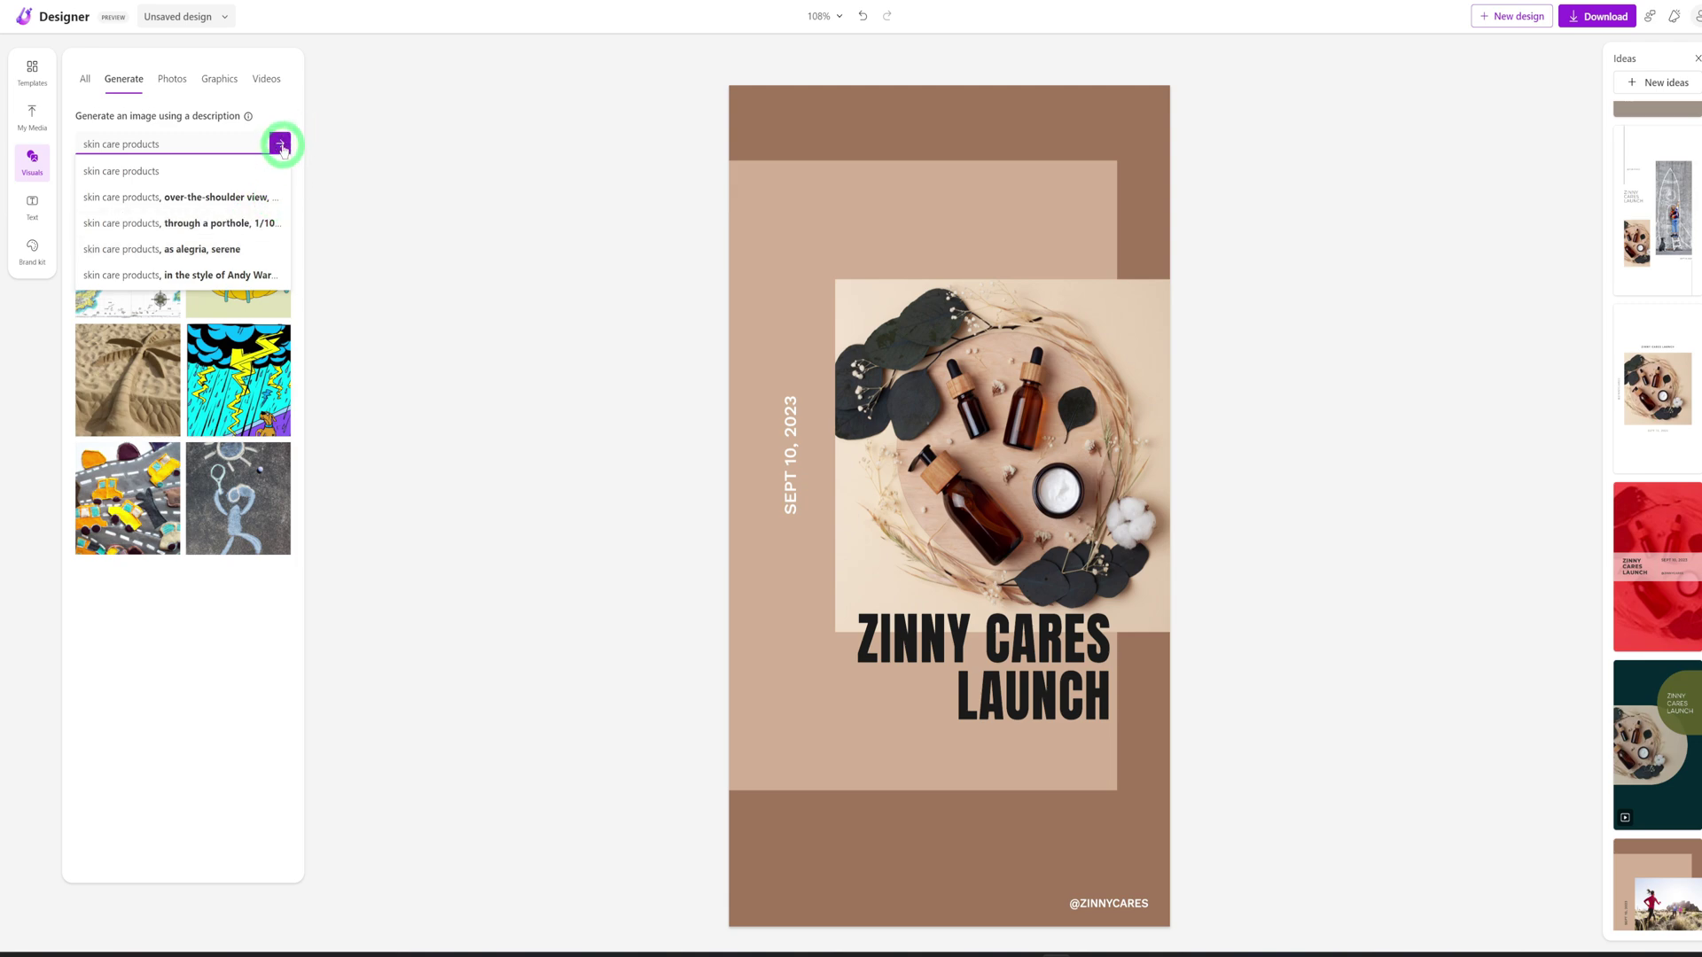
click(280, 144)
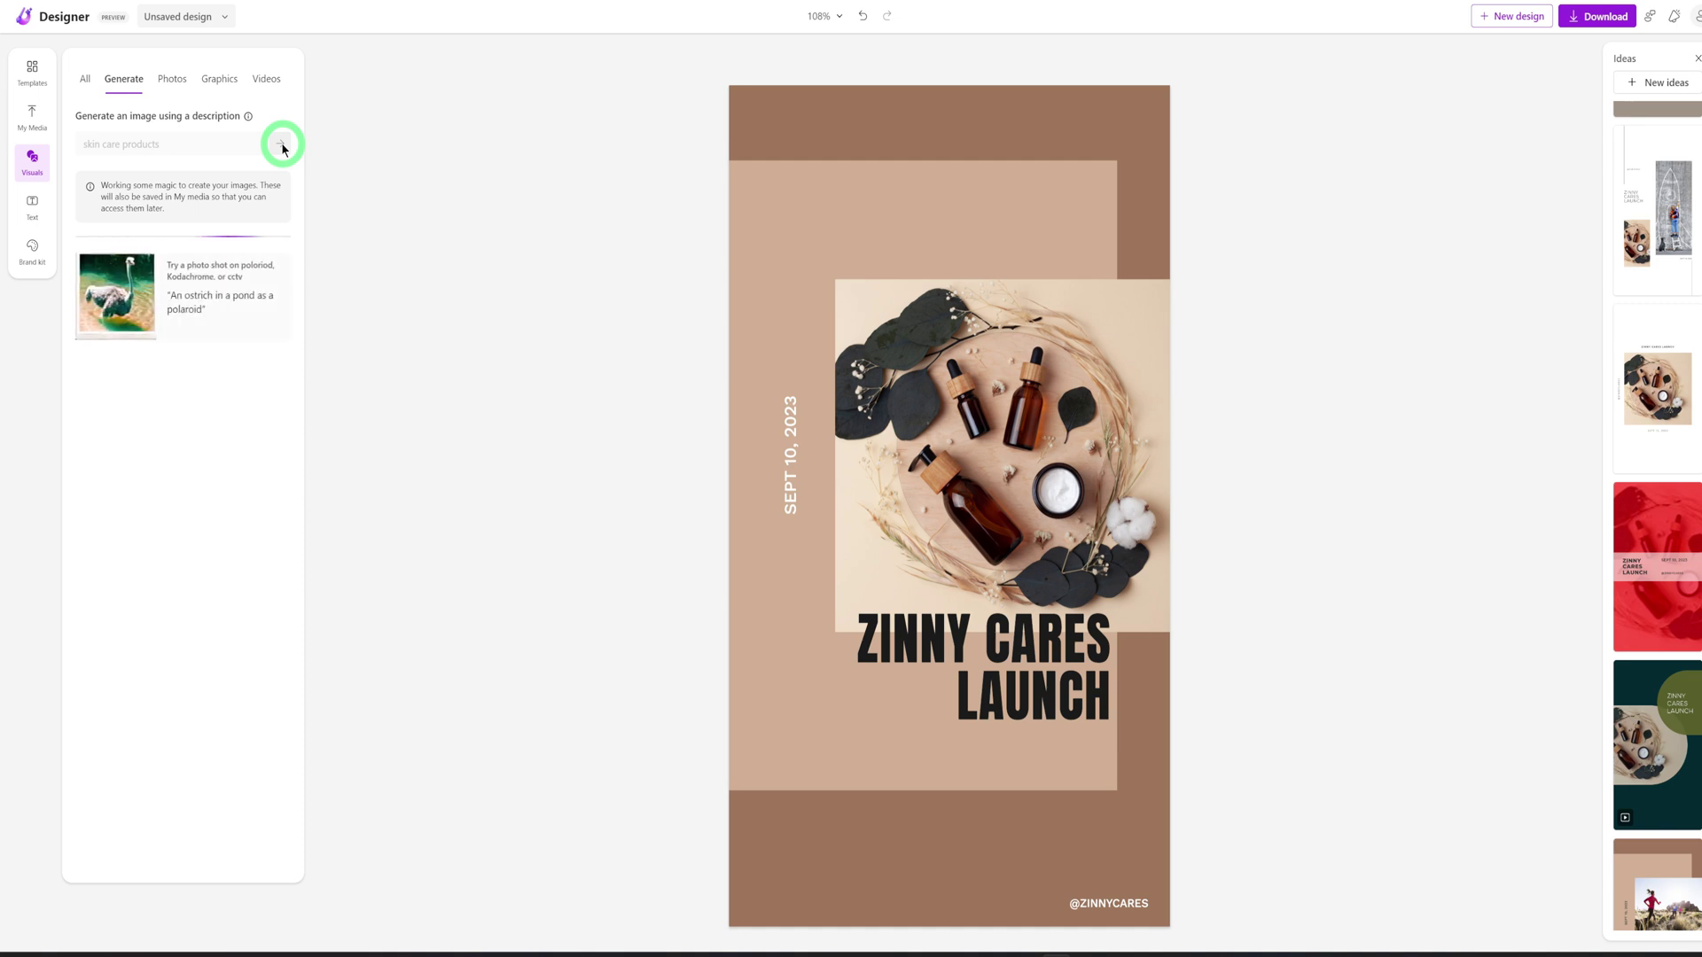
Open My Media, select the extra bottles photo and delete it from the poster.
click(32, 120)
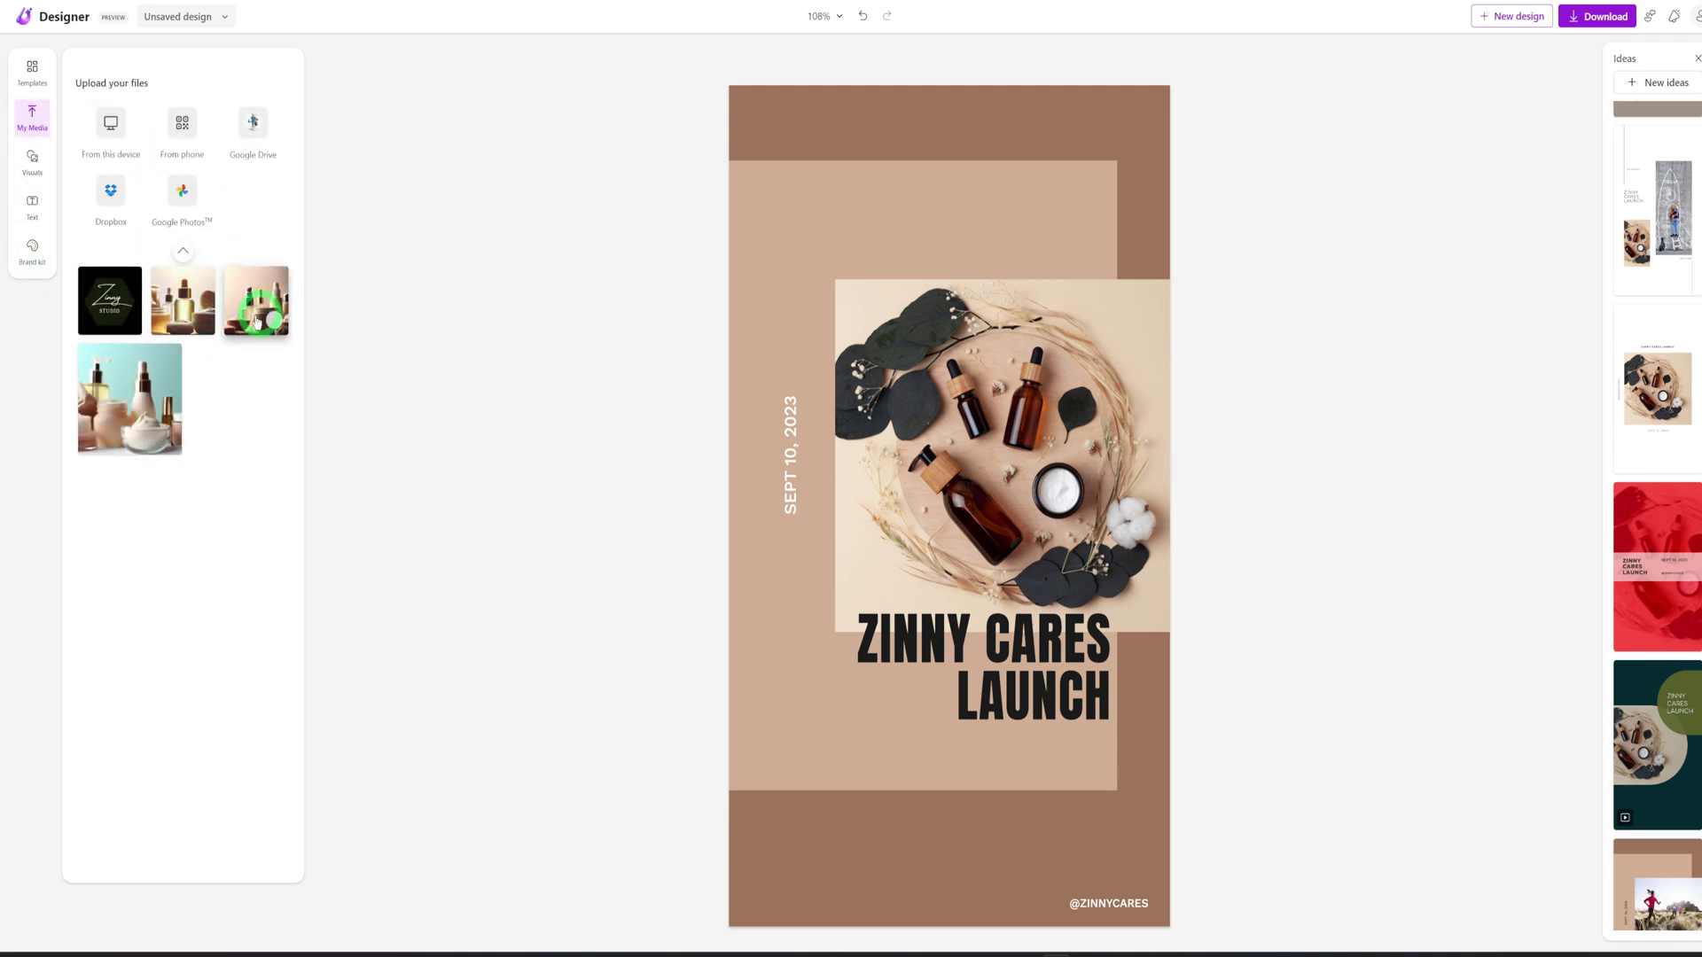
click(257, 306)
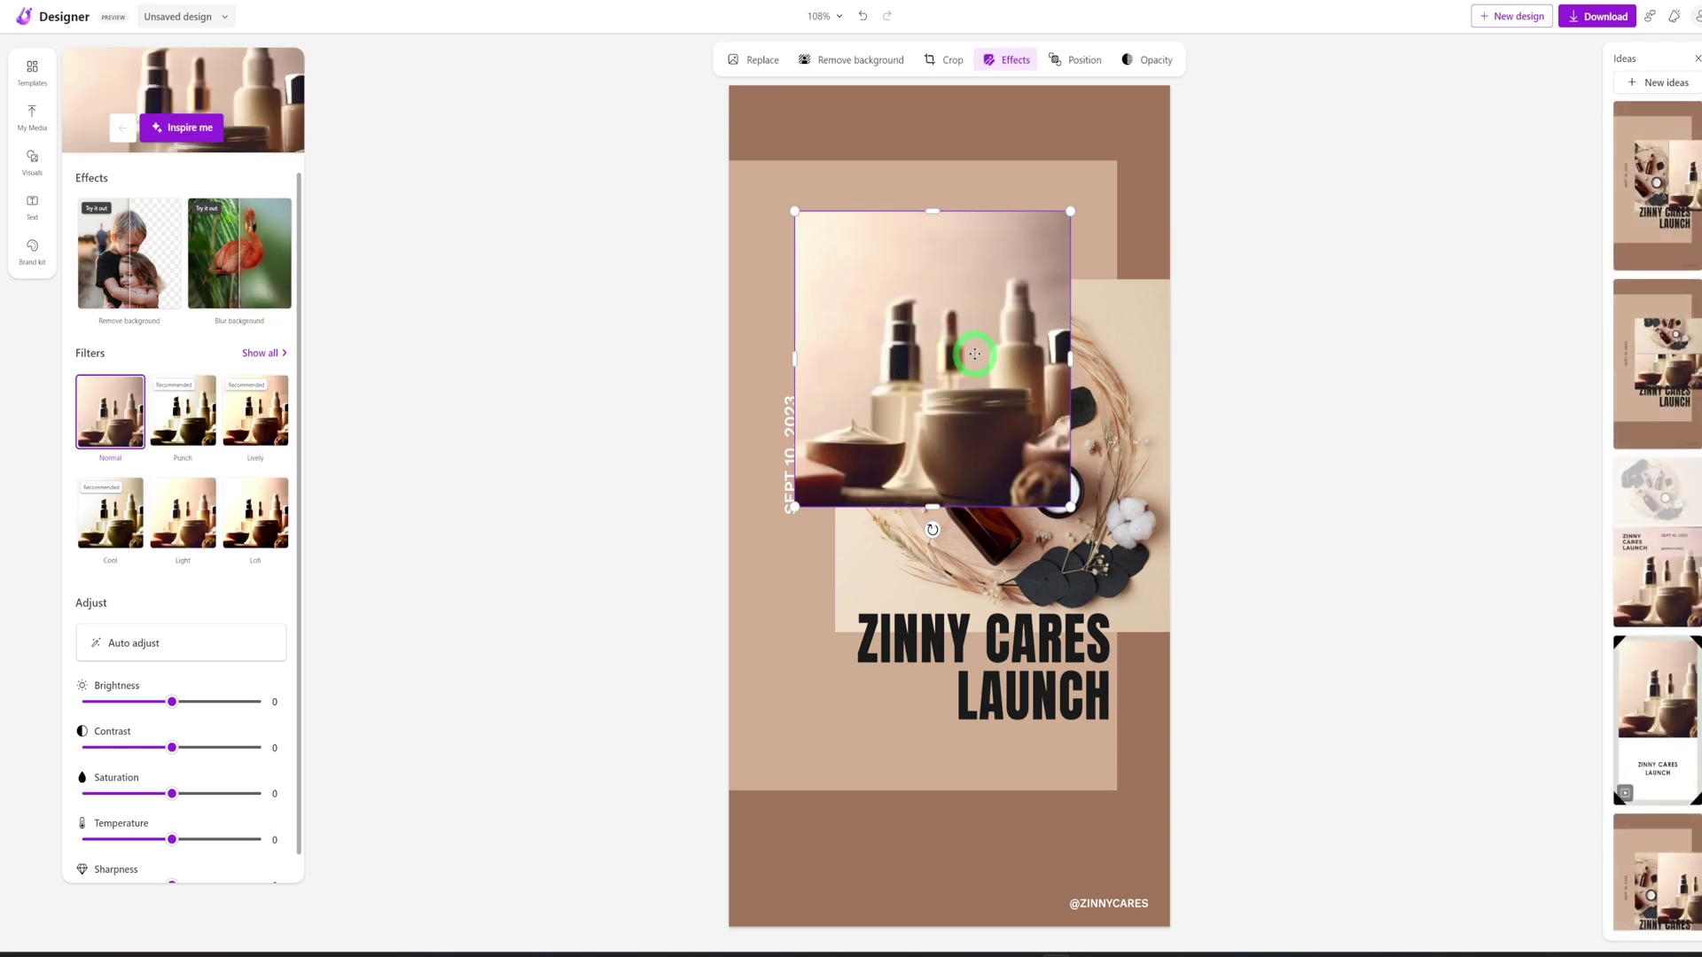
key(Delete)
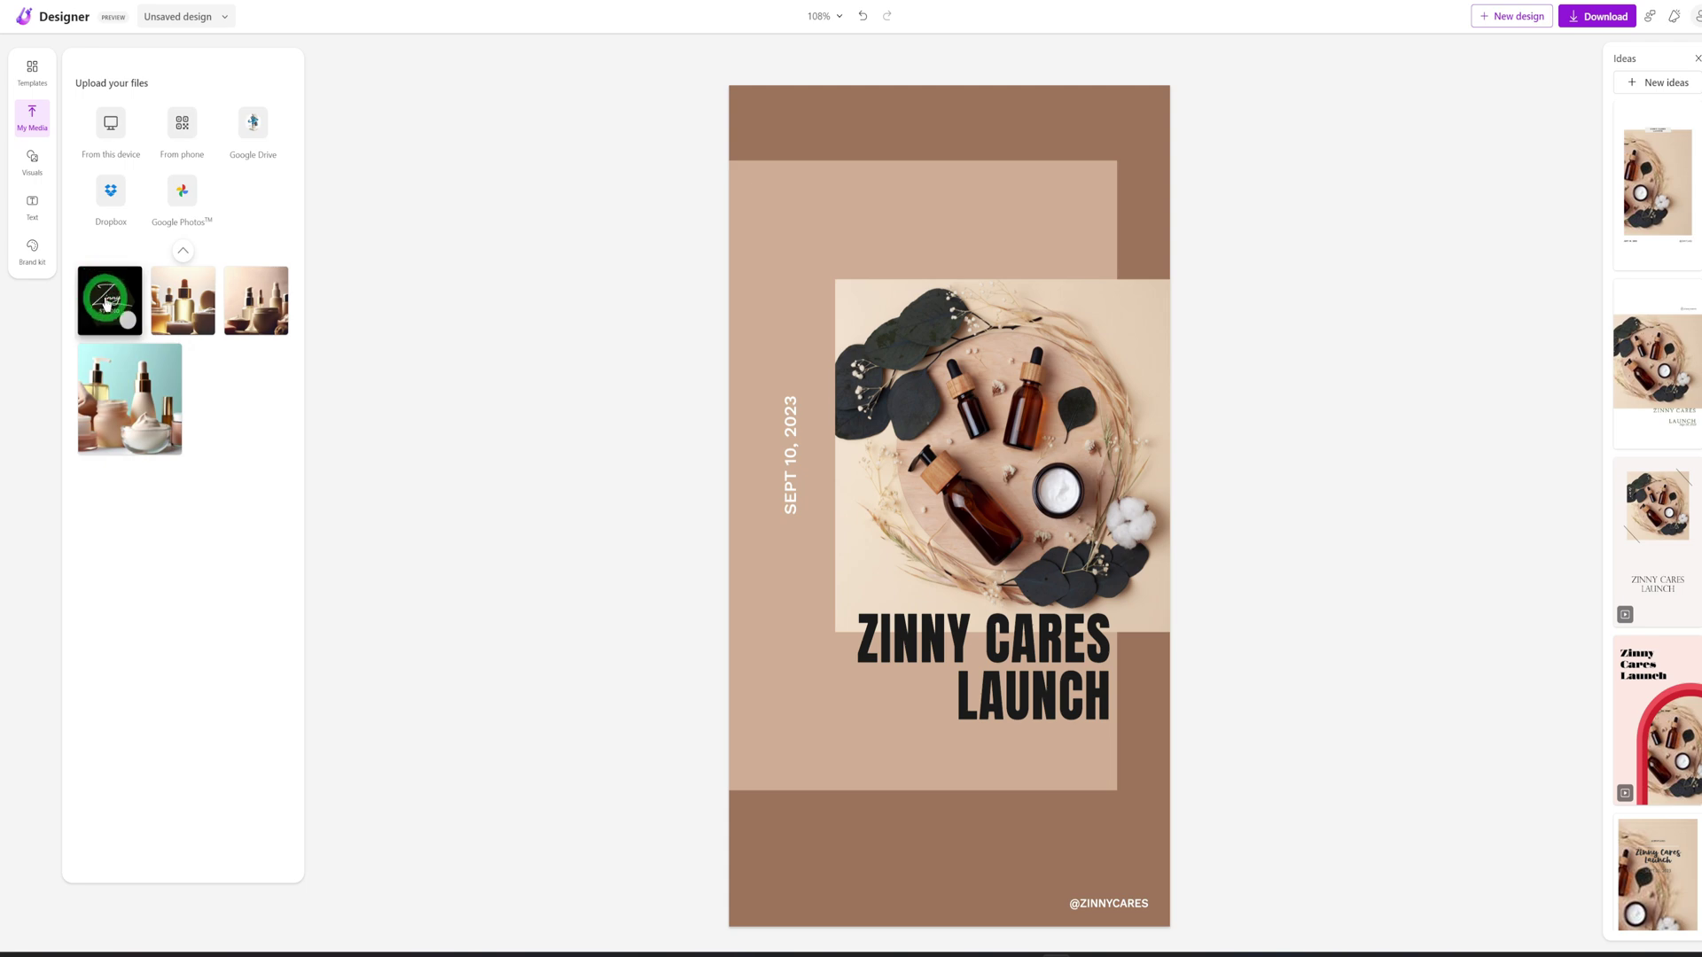
Drag the Zinny Studio logo onto the poster and shrink it into a top-left badge.
drag(106, 304, 969, 391)
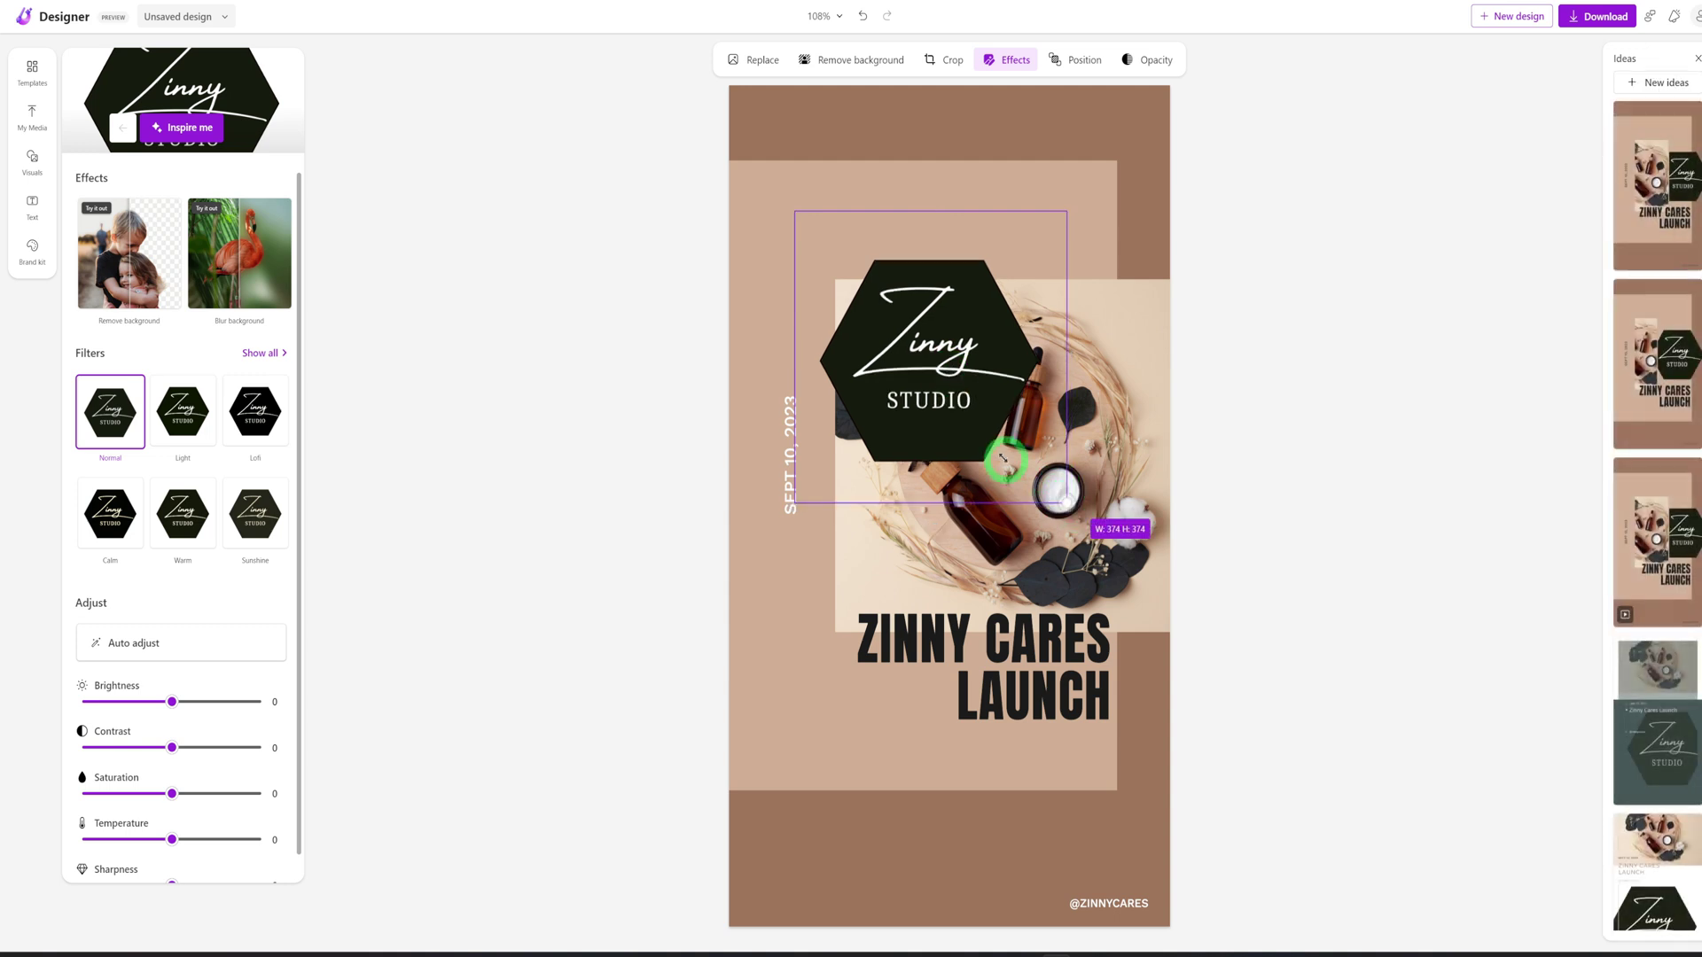
drag(1071, 507, 794, 226)
click(806, 237)
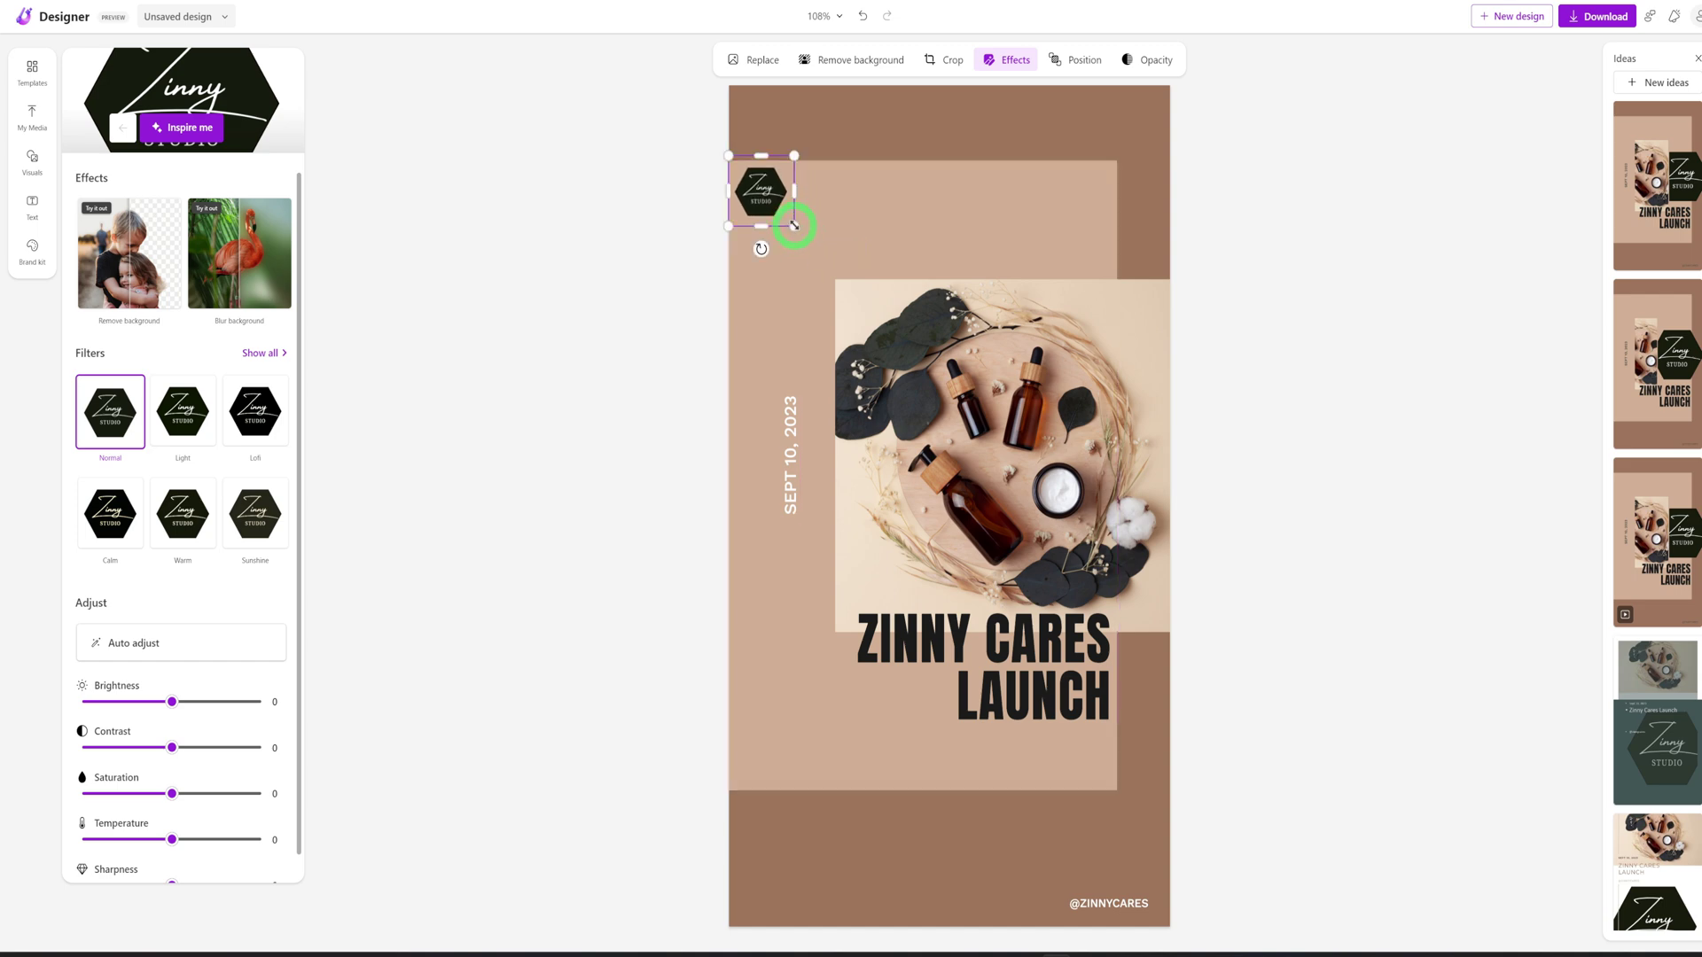
click(1309, 424)
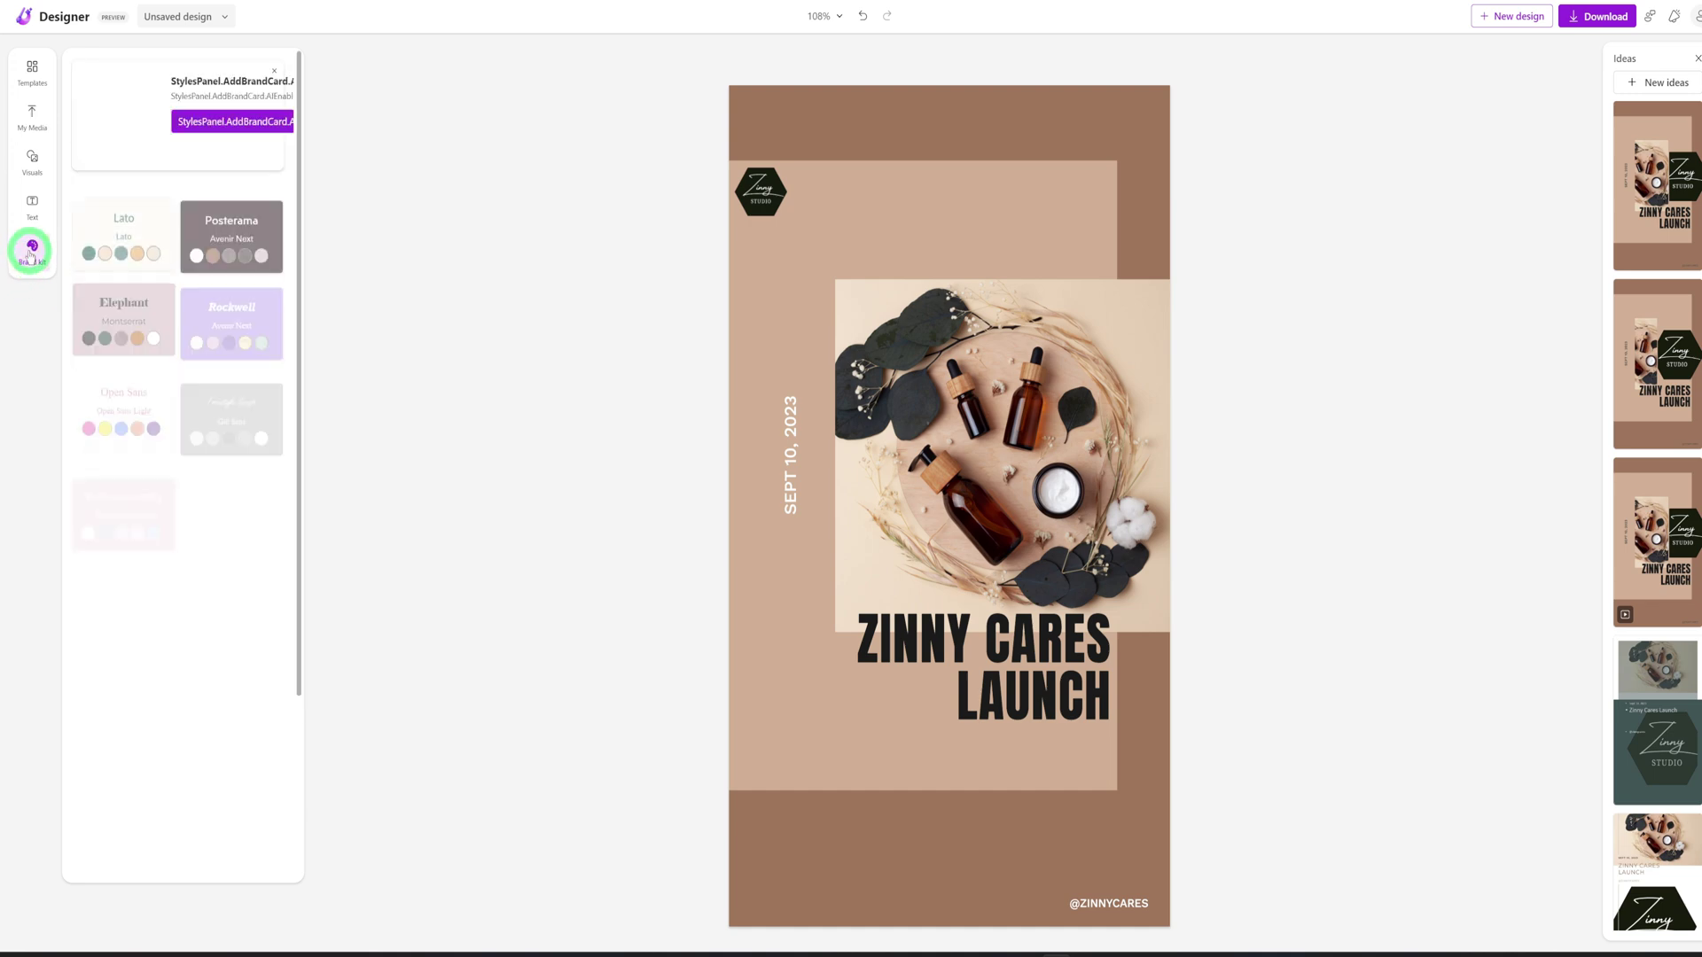
click(105, 166)
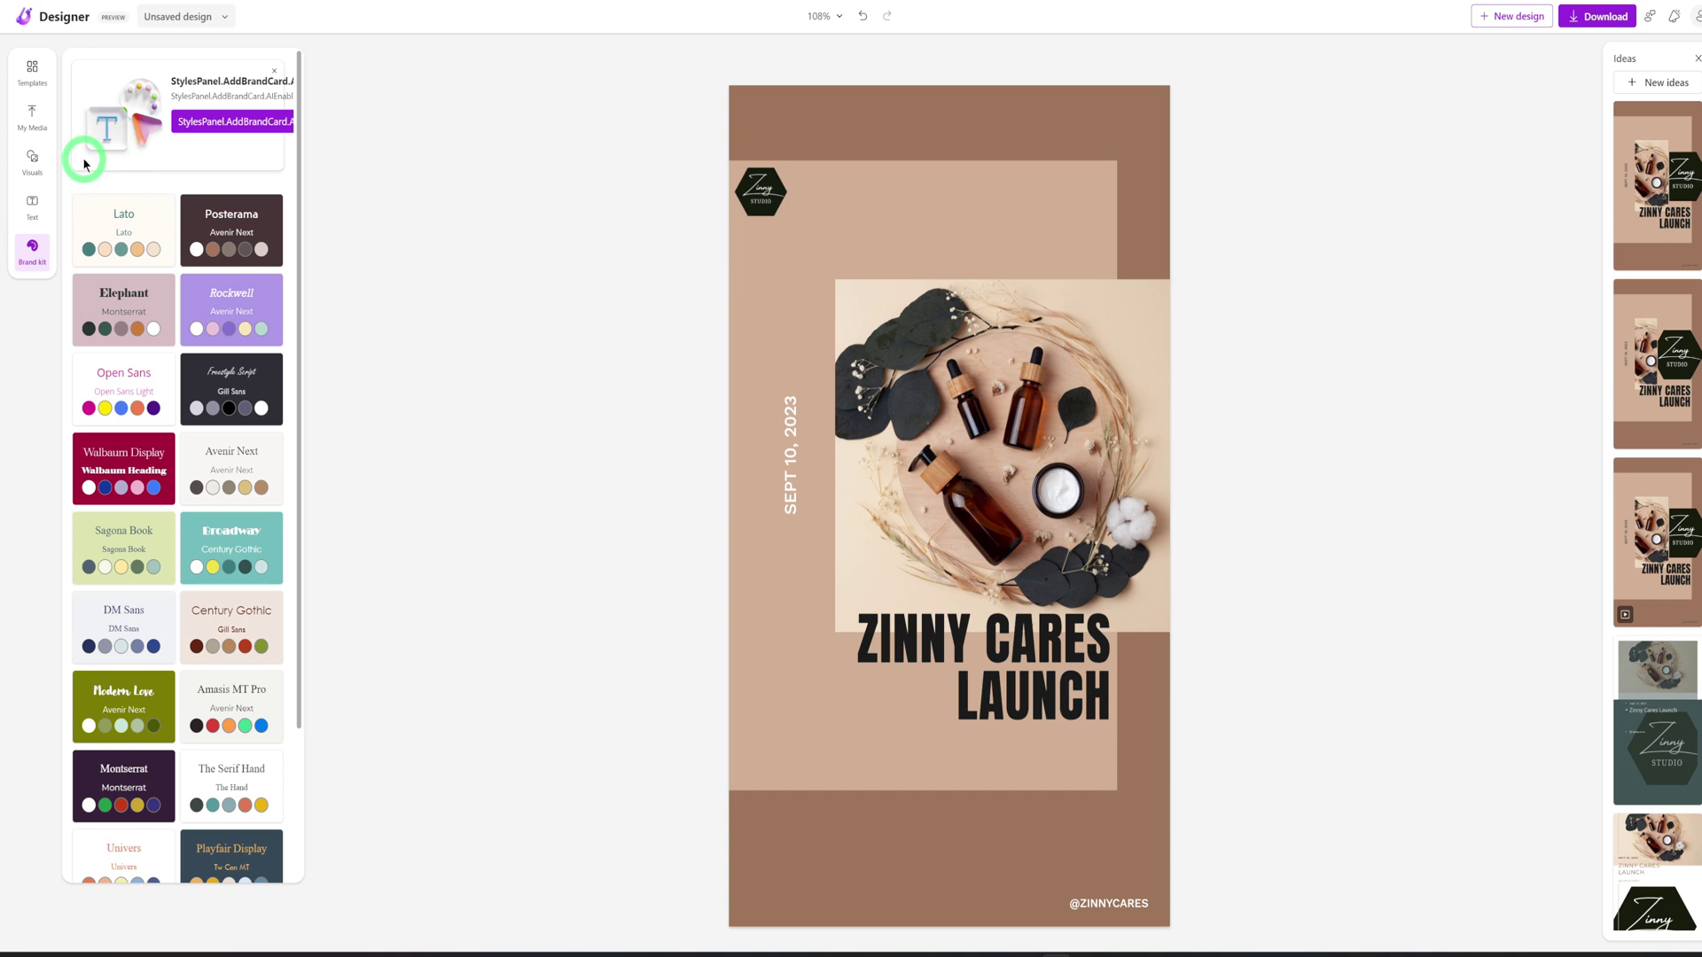
click(158, 486)
scroll(158, 486, down, 2)
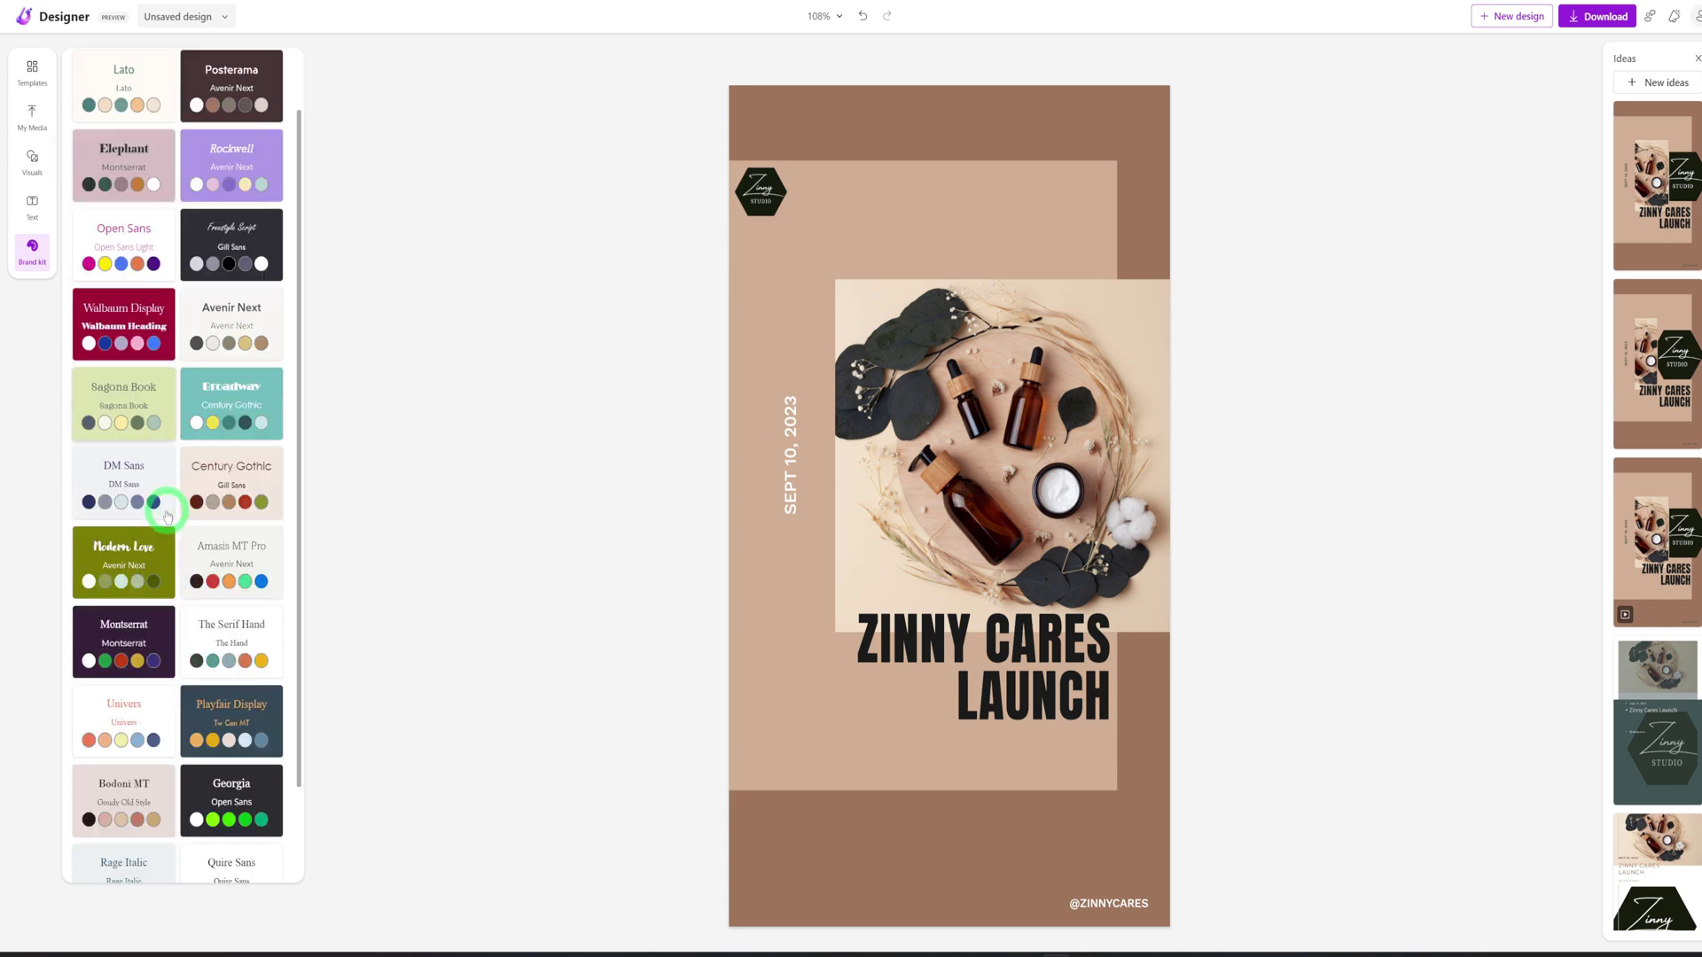
click(206, 558)
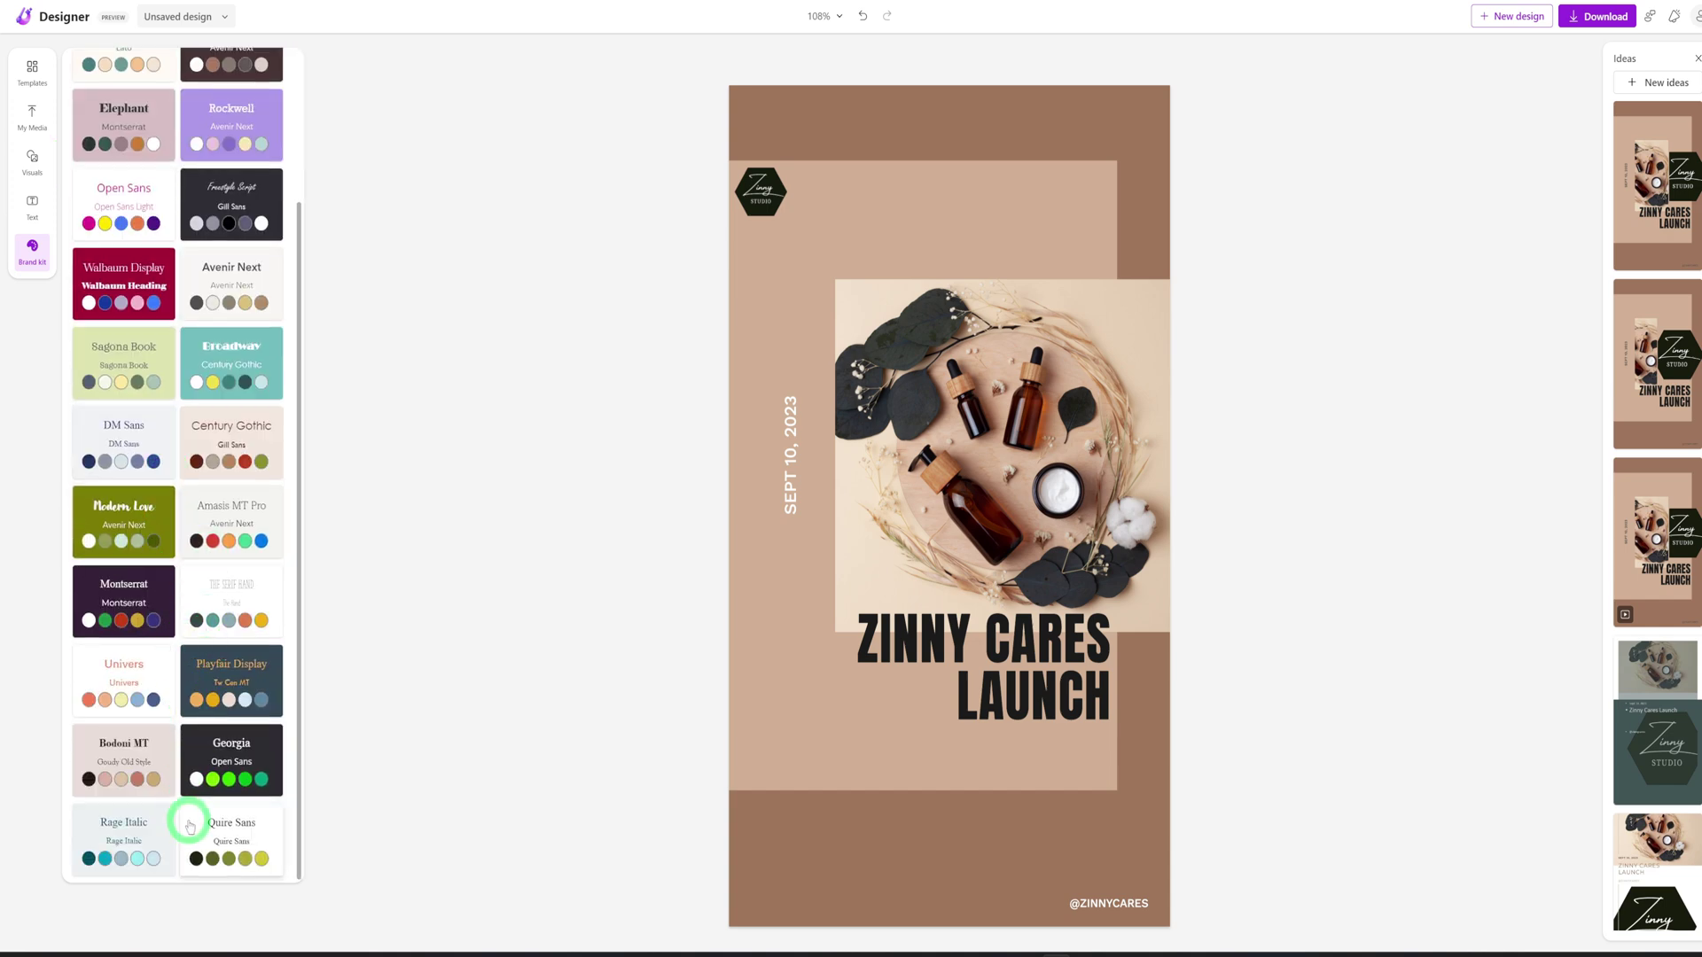
scroll(209, 601, up, 3)
click(206, 518)
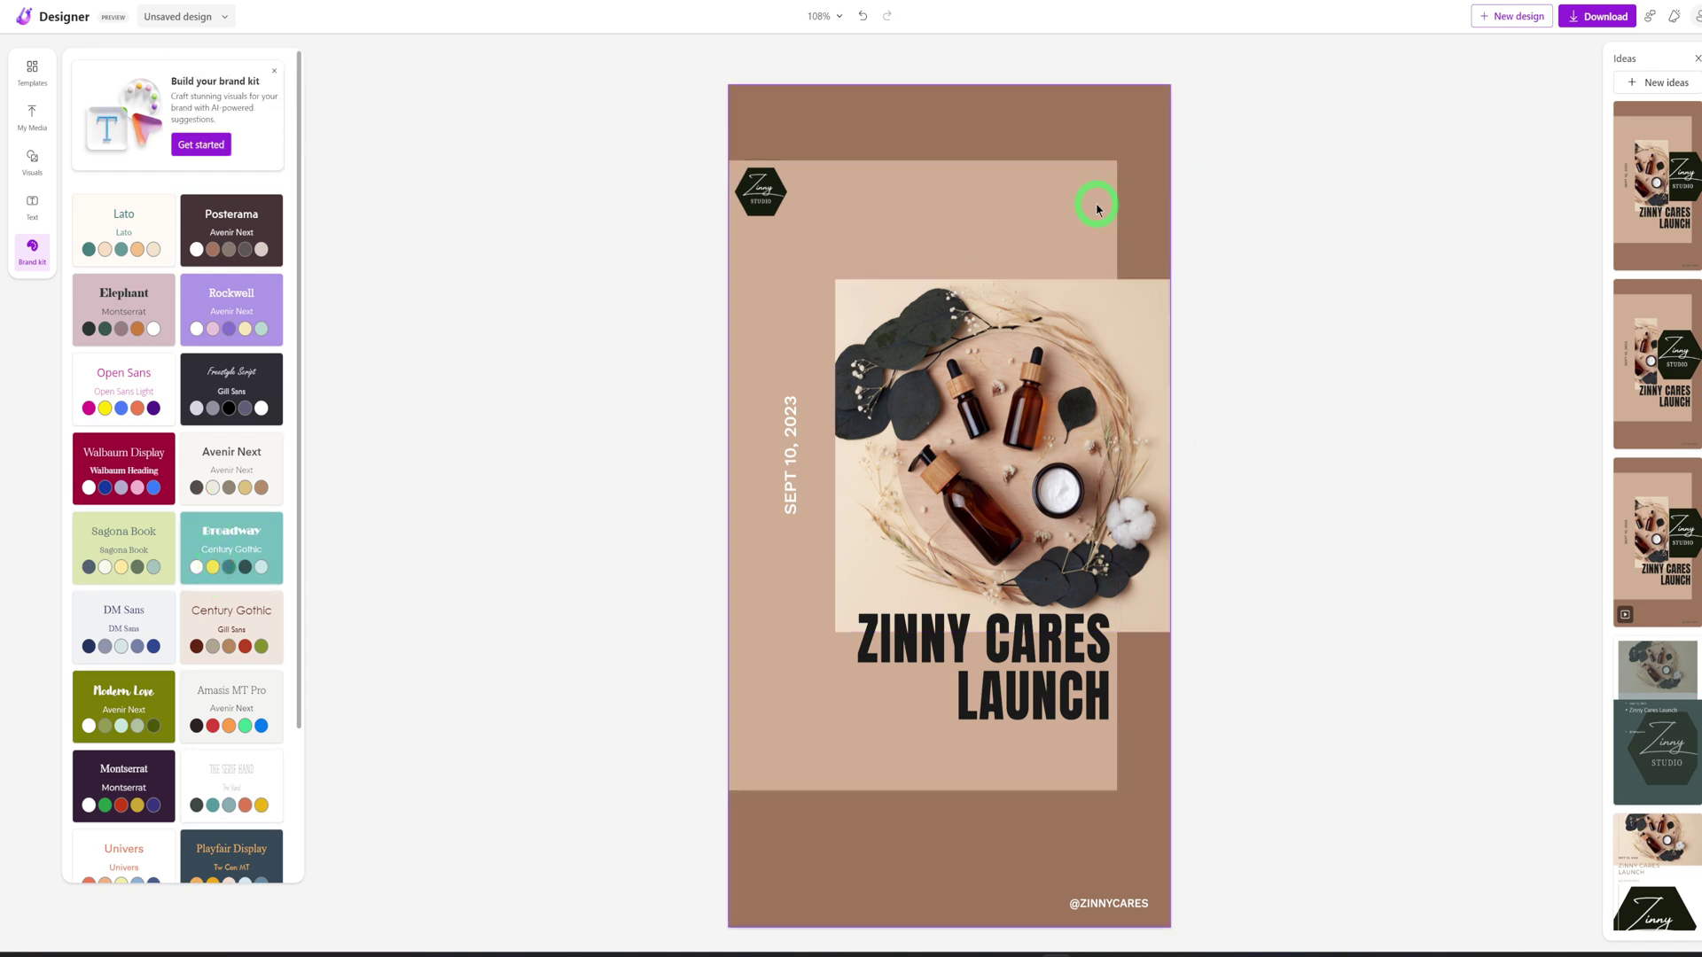
click(1143, 169)
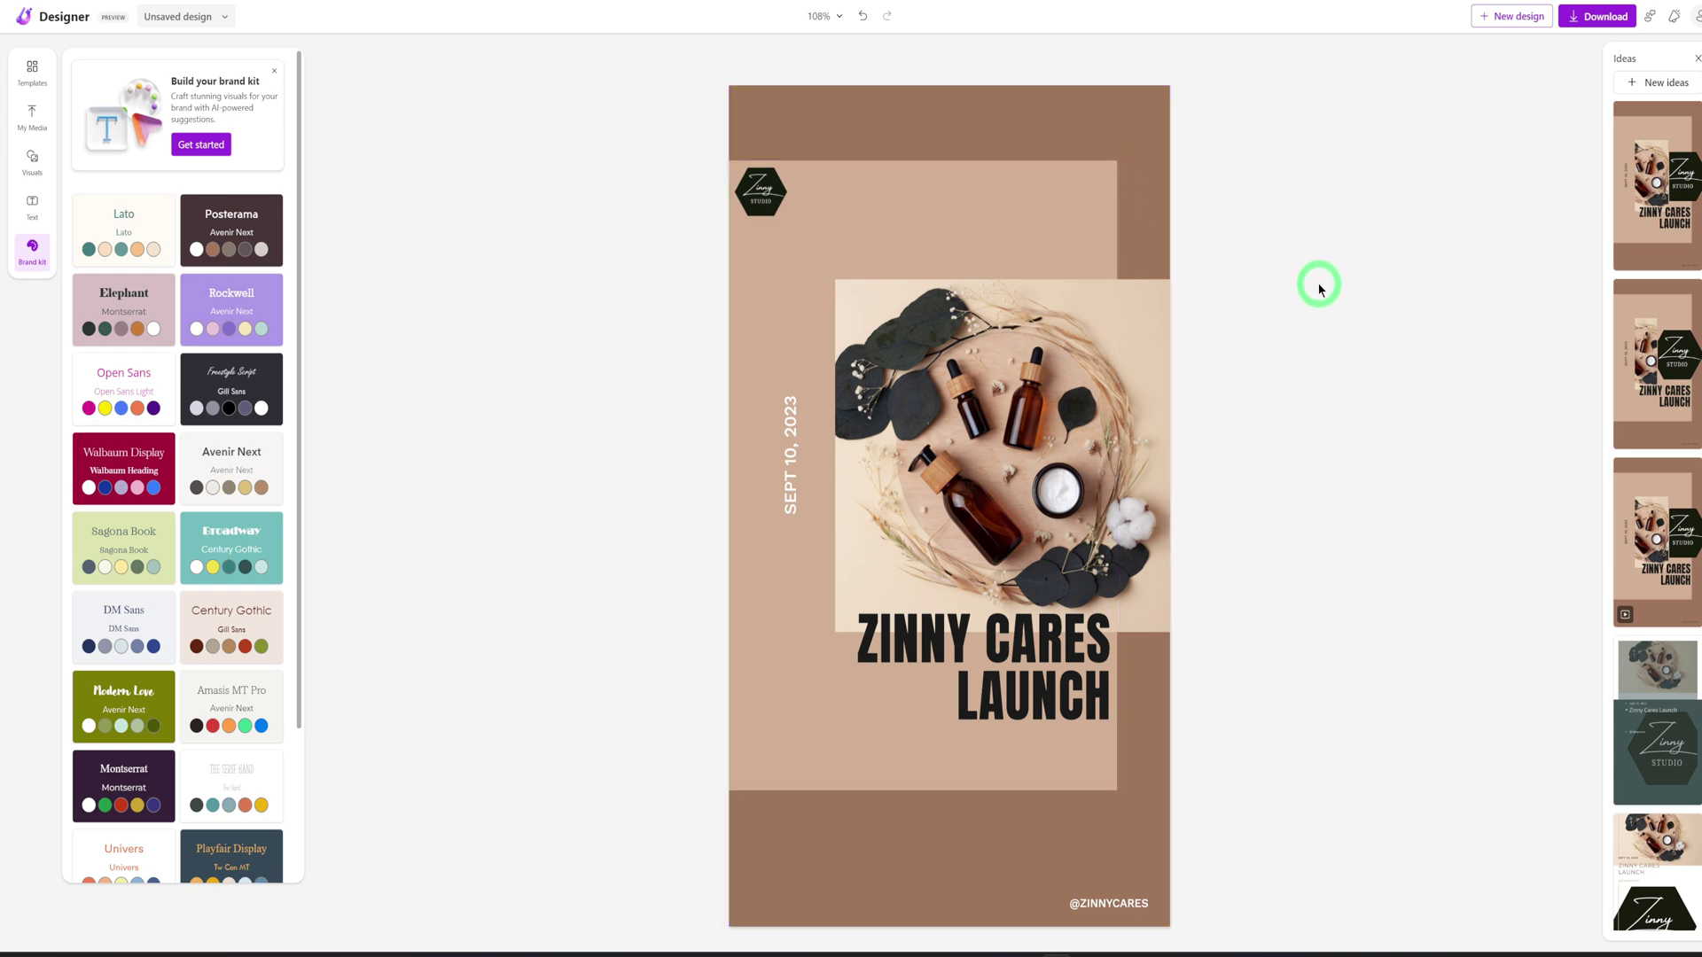
Download the poster as a watermark-free PNG, saved as Designer (4).png.
click(1588, 22)
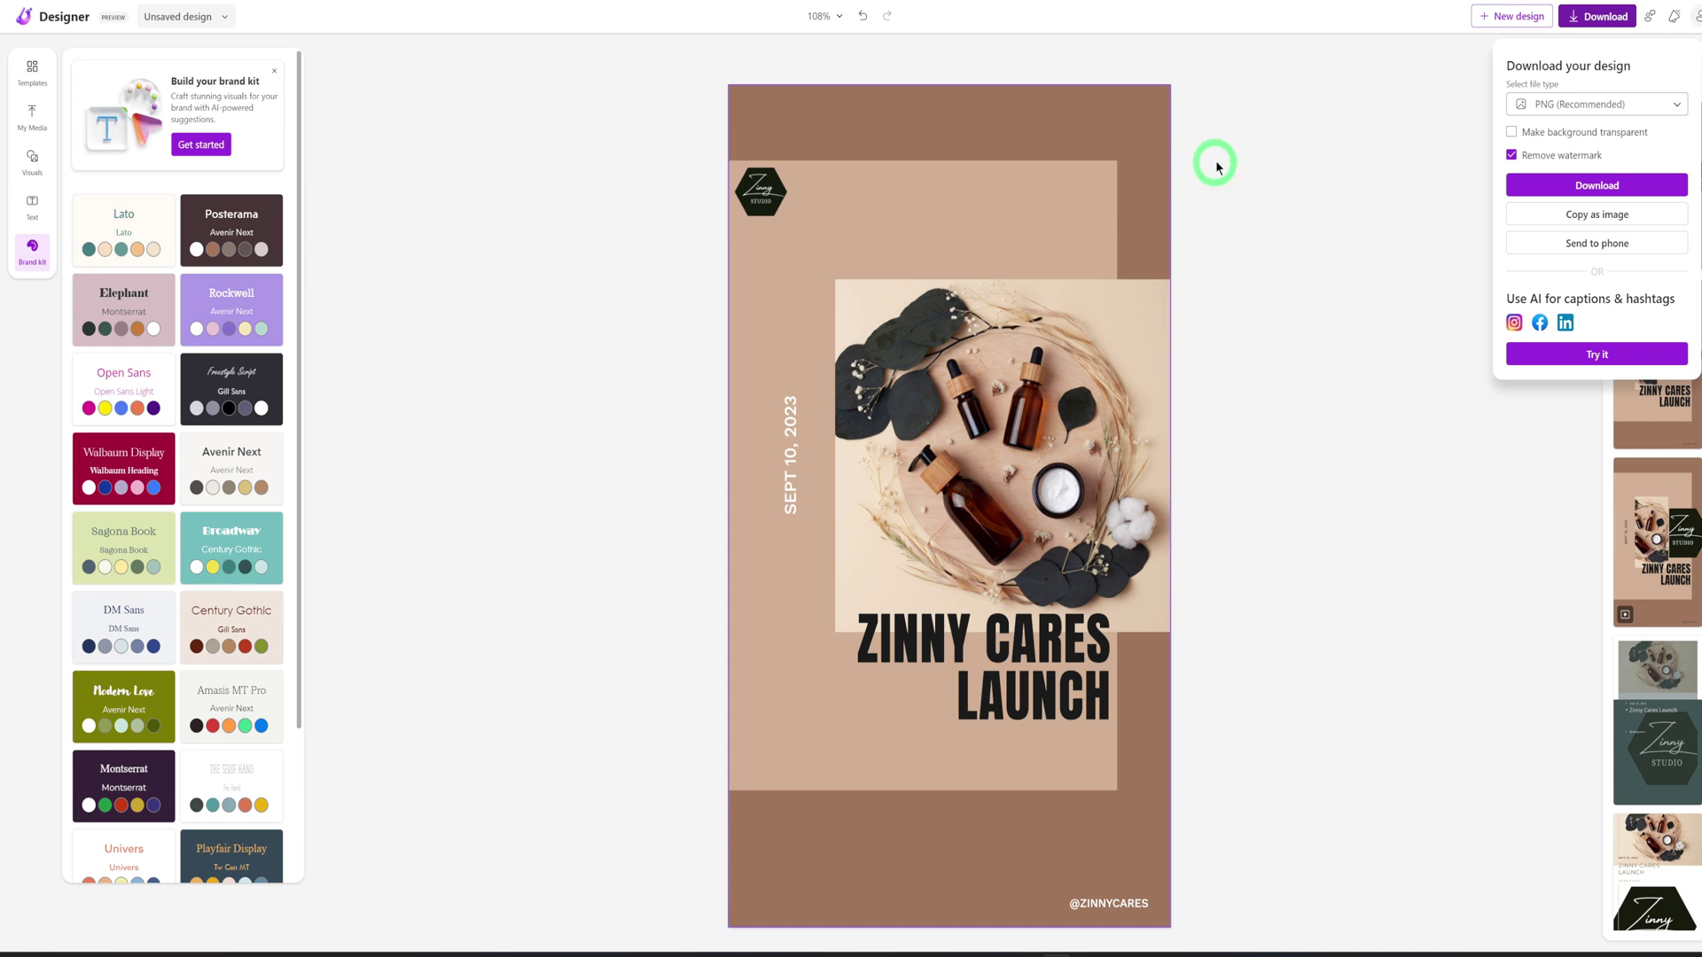
click(1543, 105)
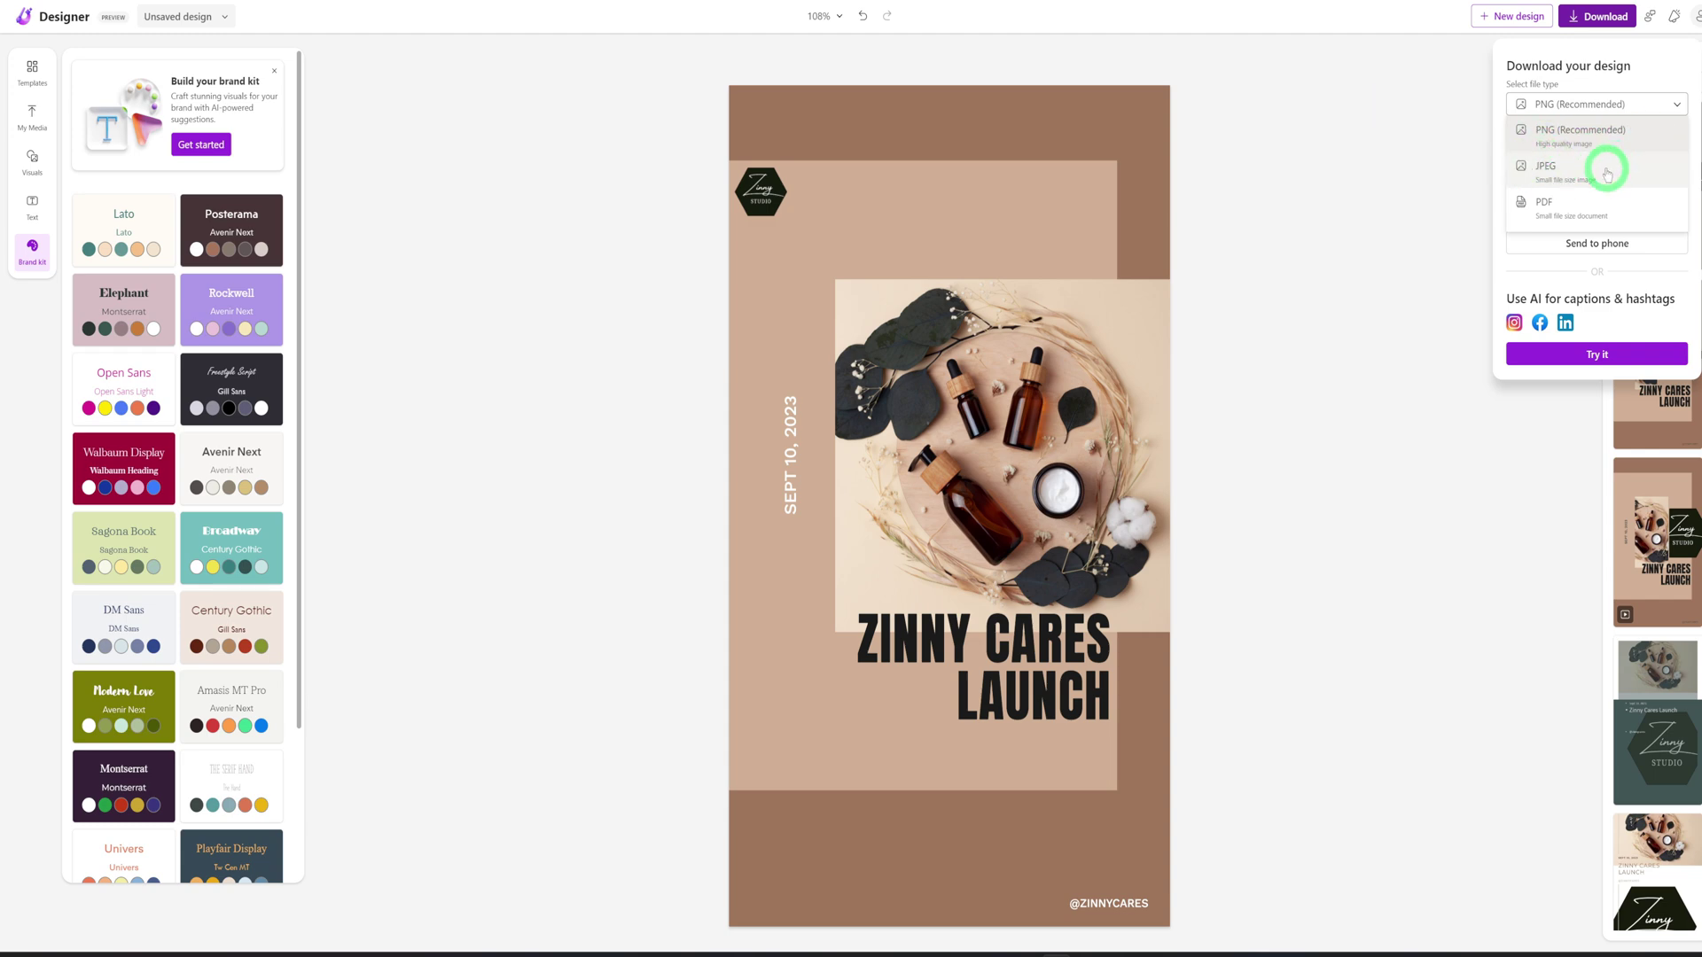
click(1385, 256)
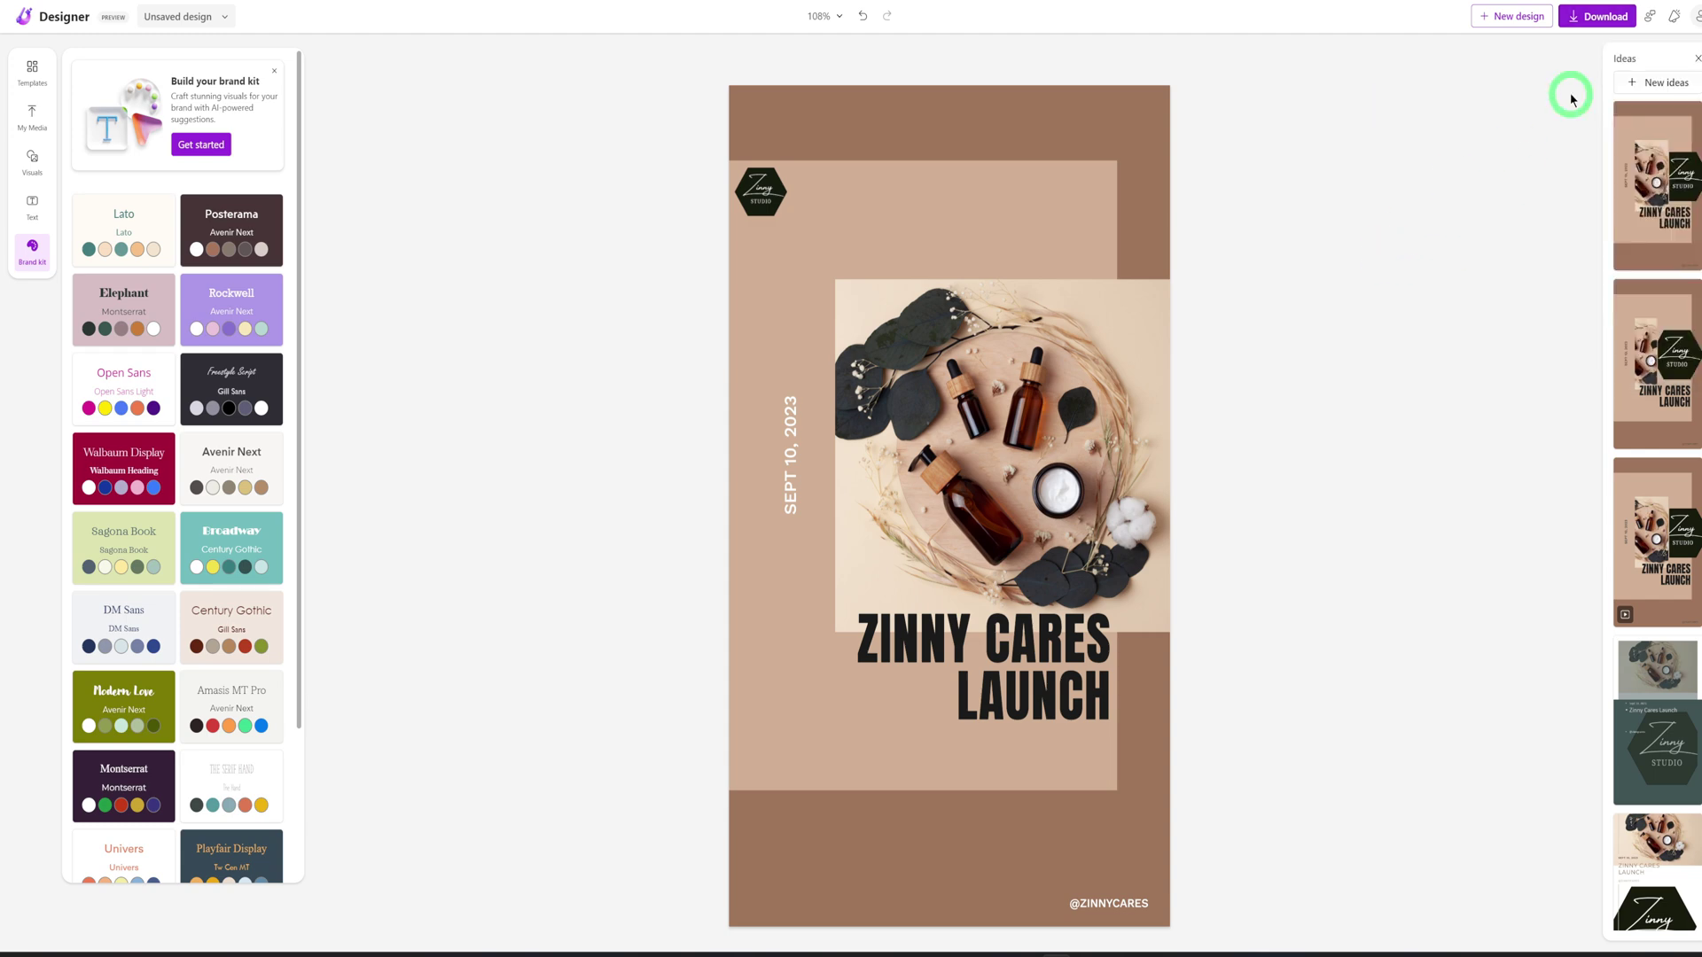
click(1587, 19)
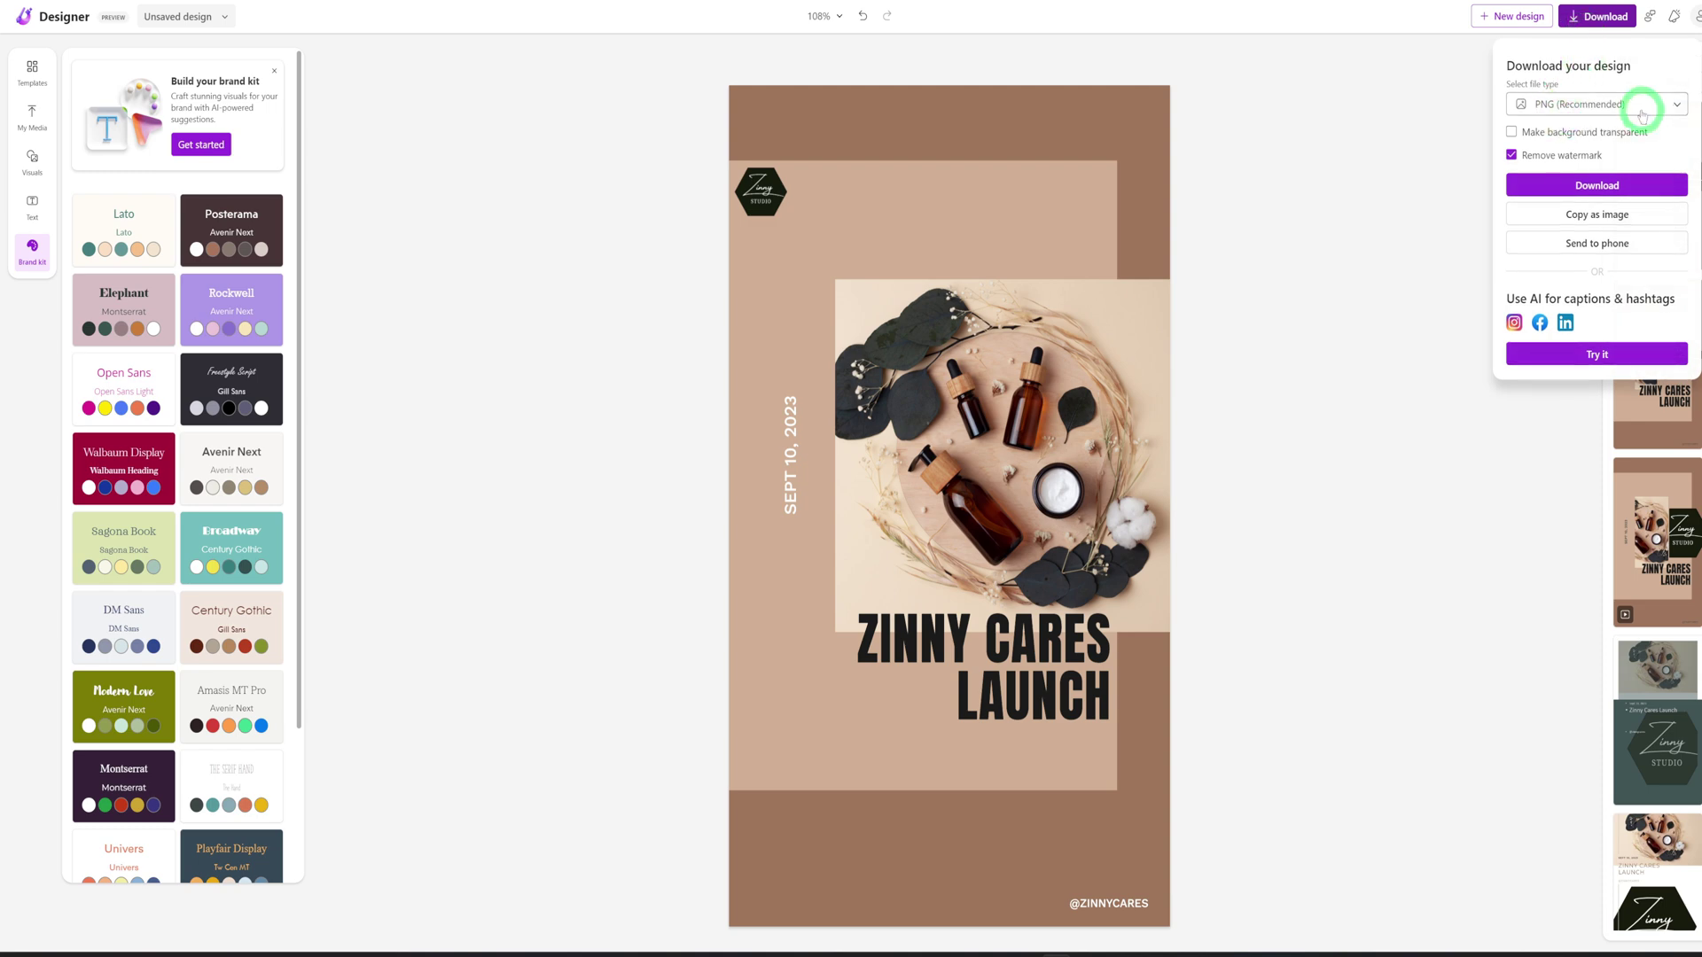
click(1584, 187)
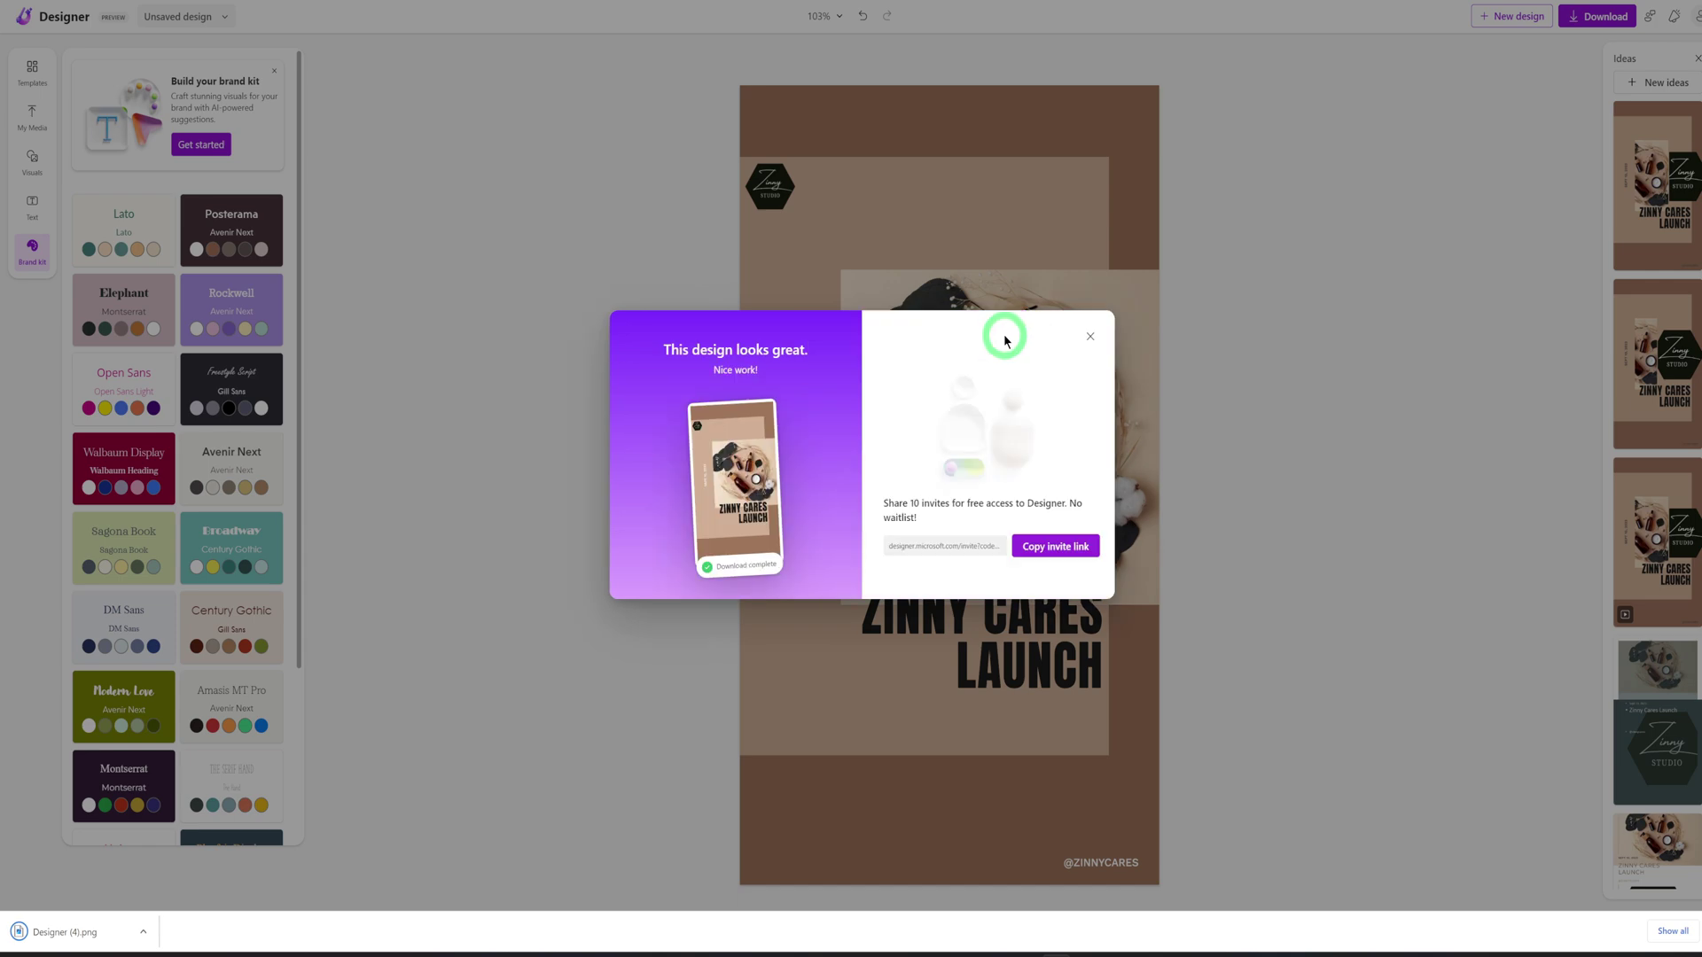
click(1089, 339)
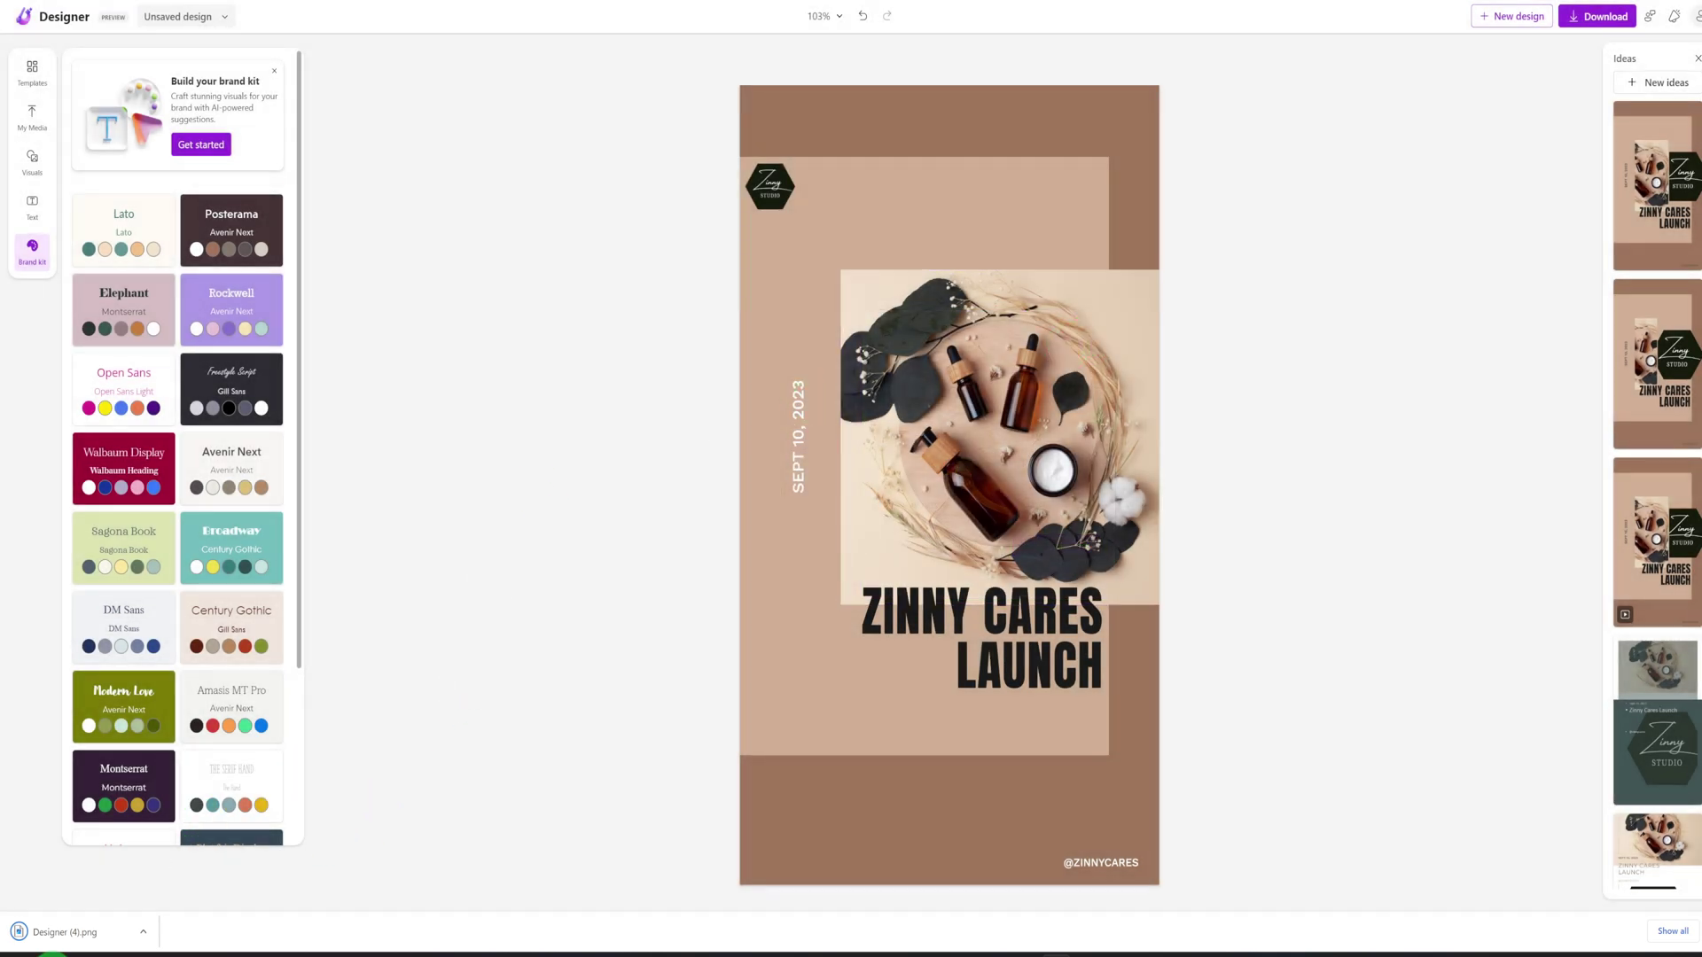
click(77, 931)
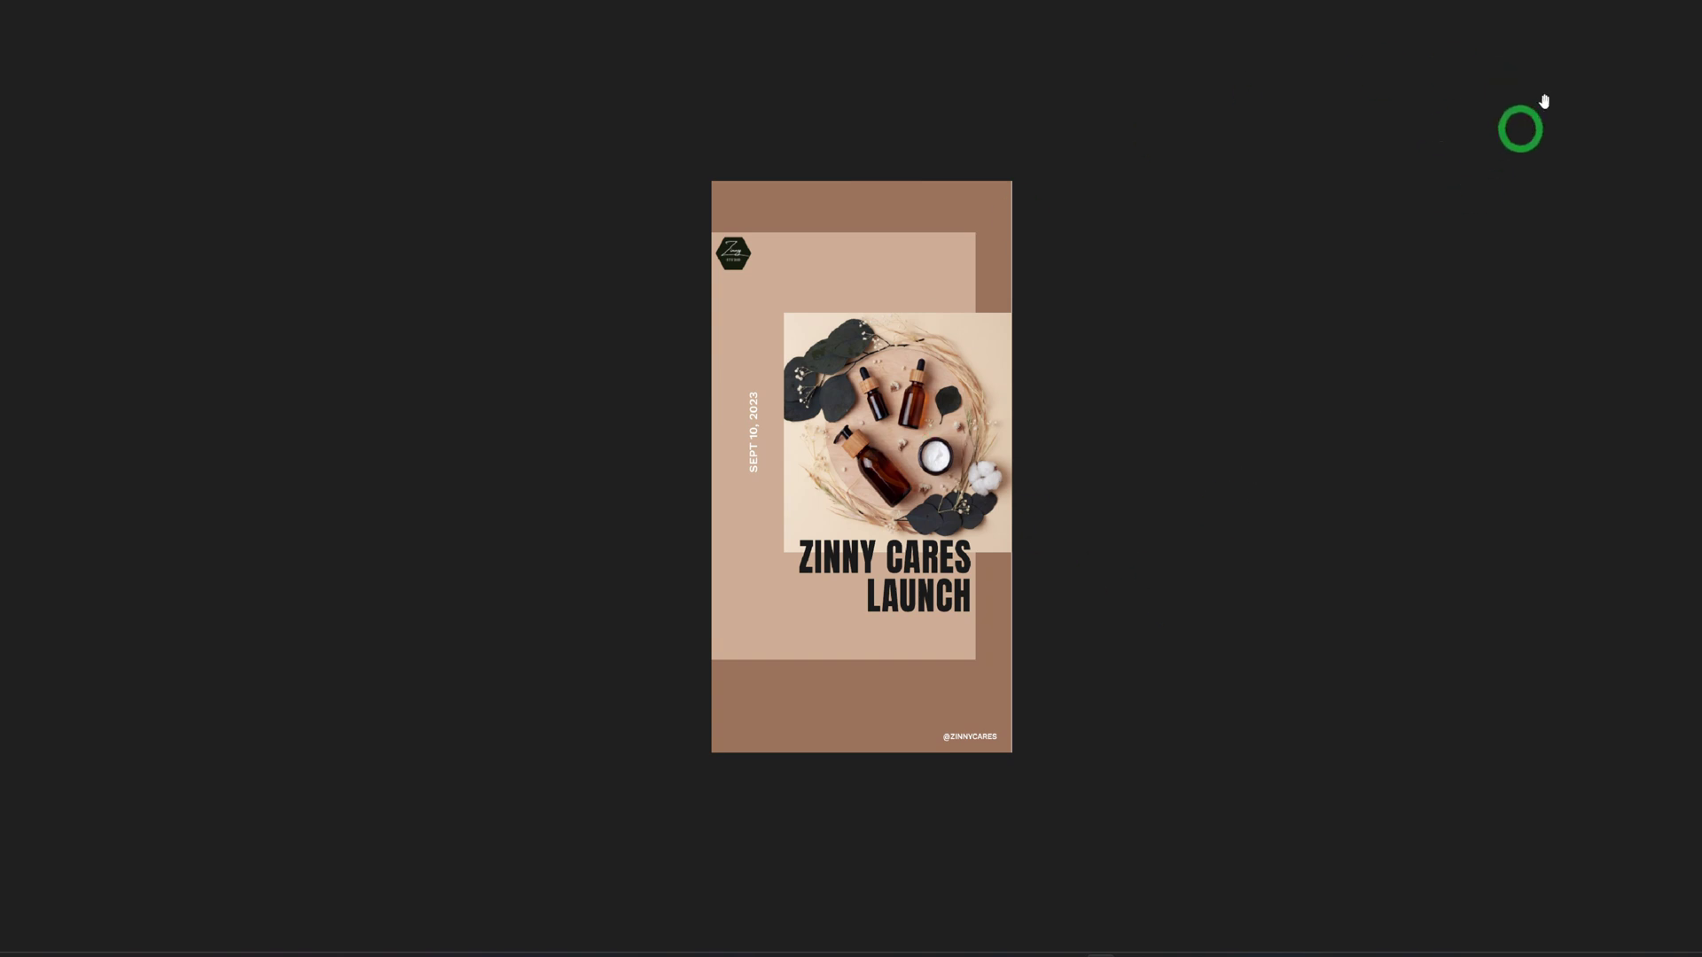
key(Escape)
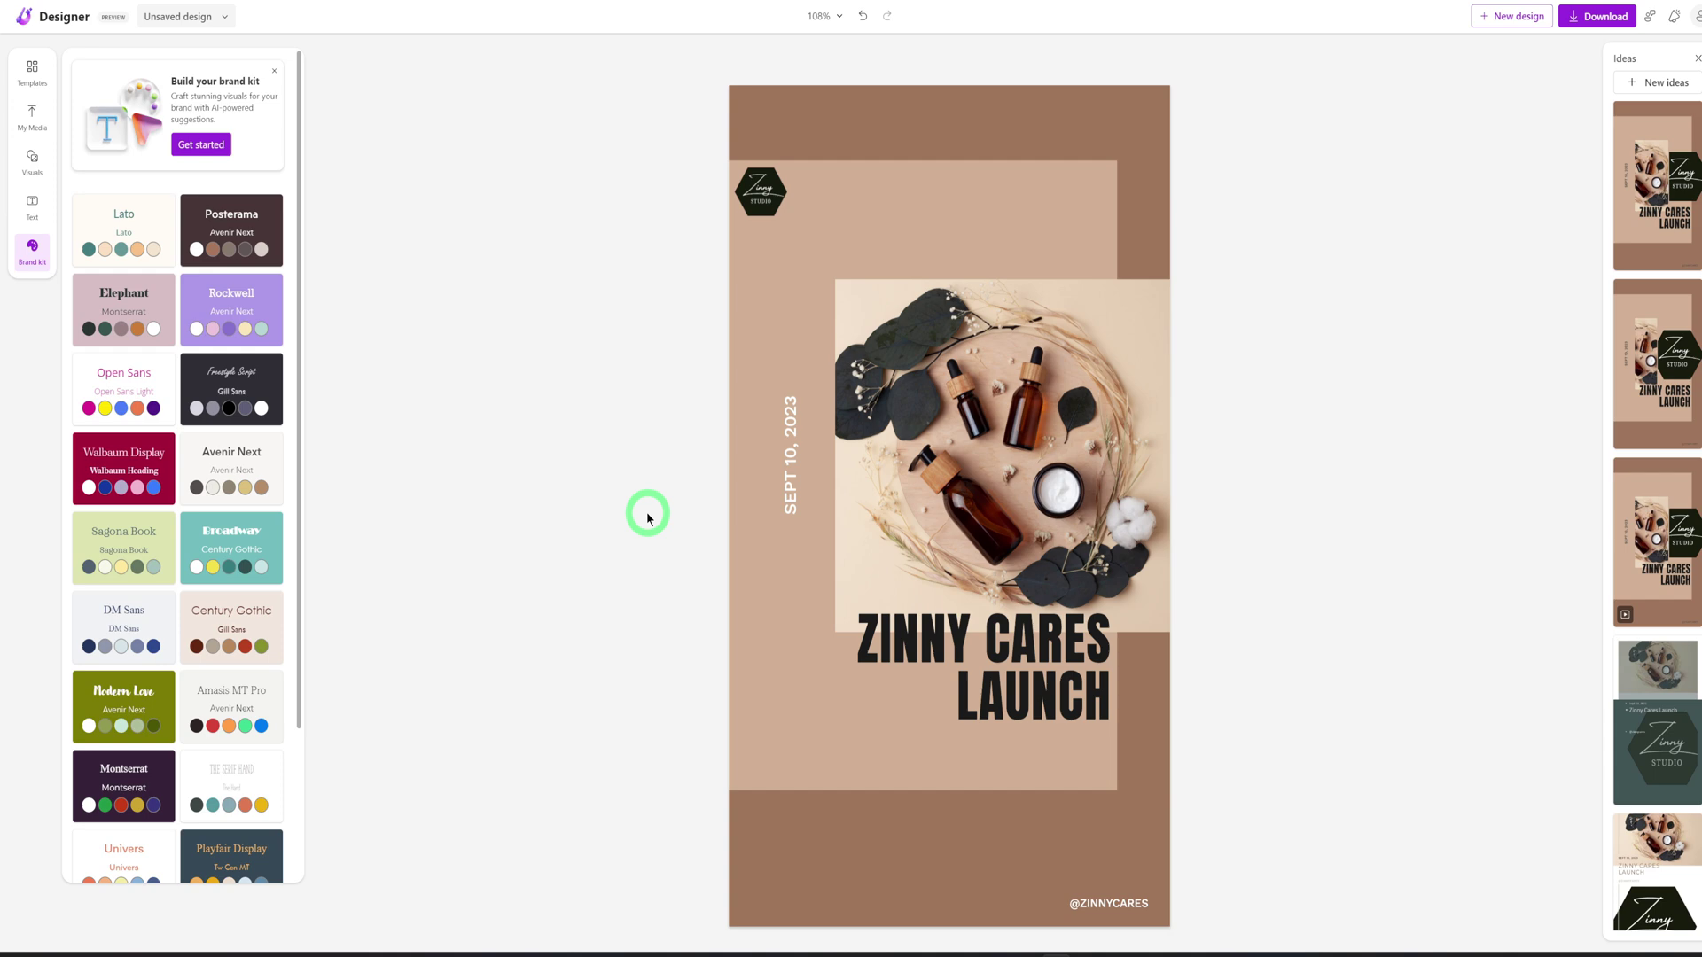
Open the Graphics collection in Visuals and scroll through its shapes, lines and frames.
click(43, 167)
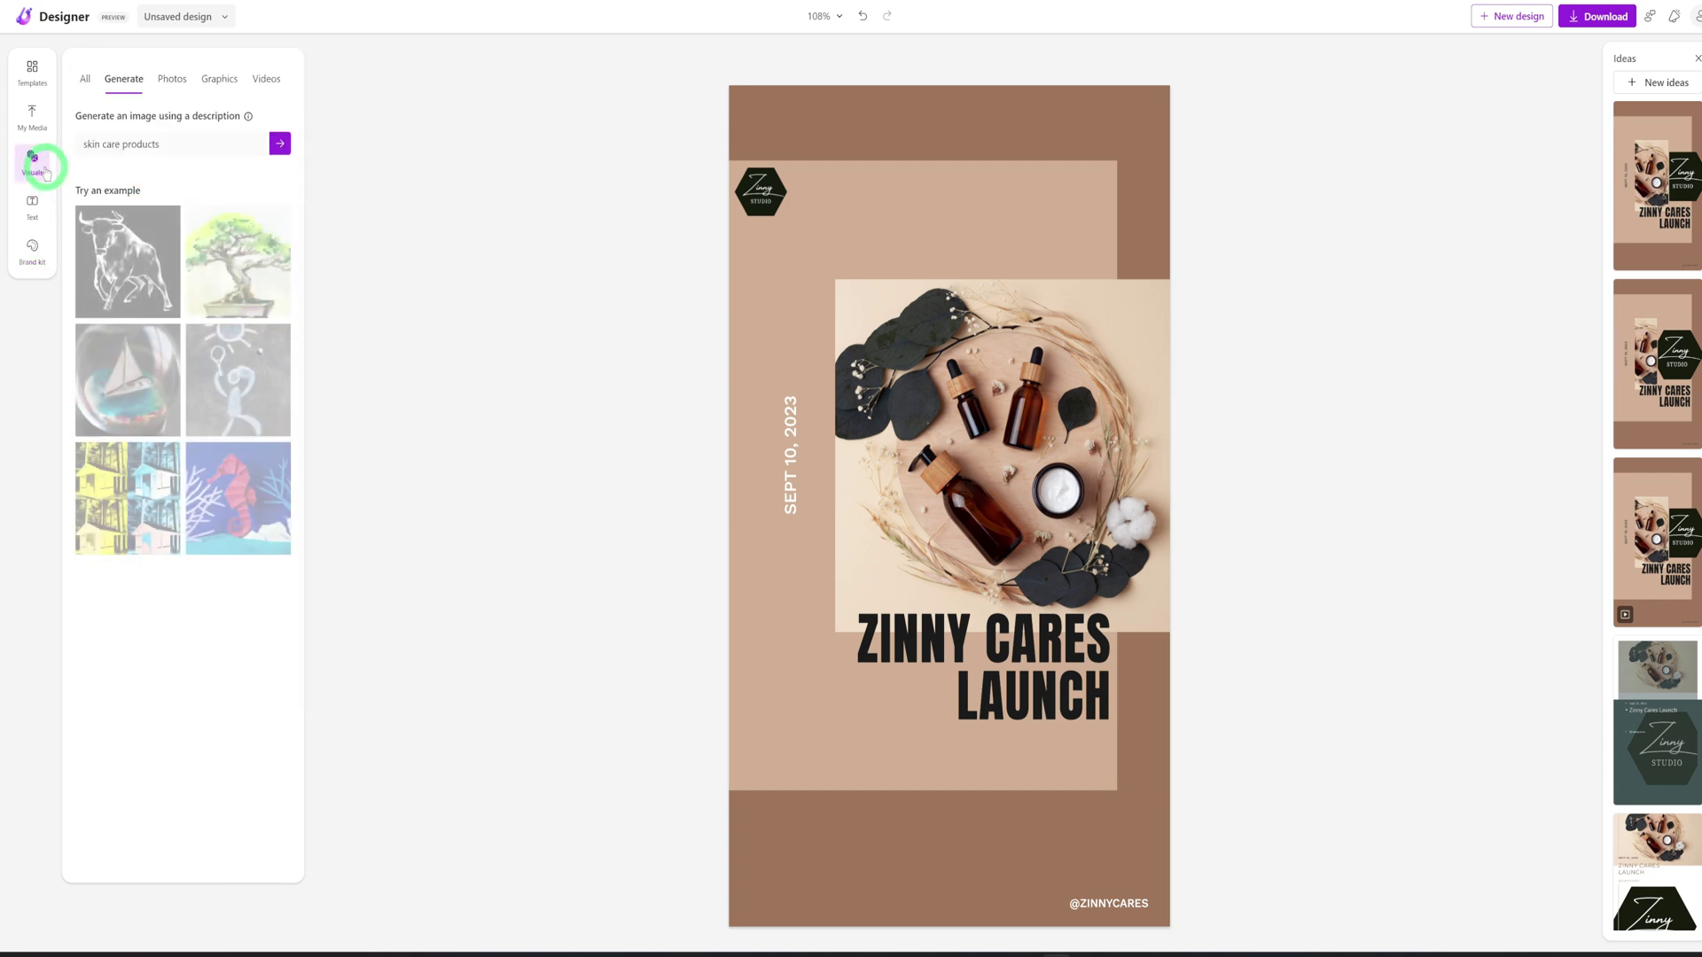
click(216, 86)
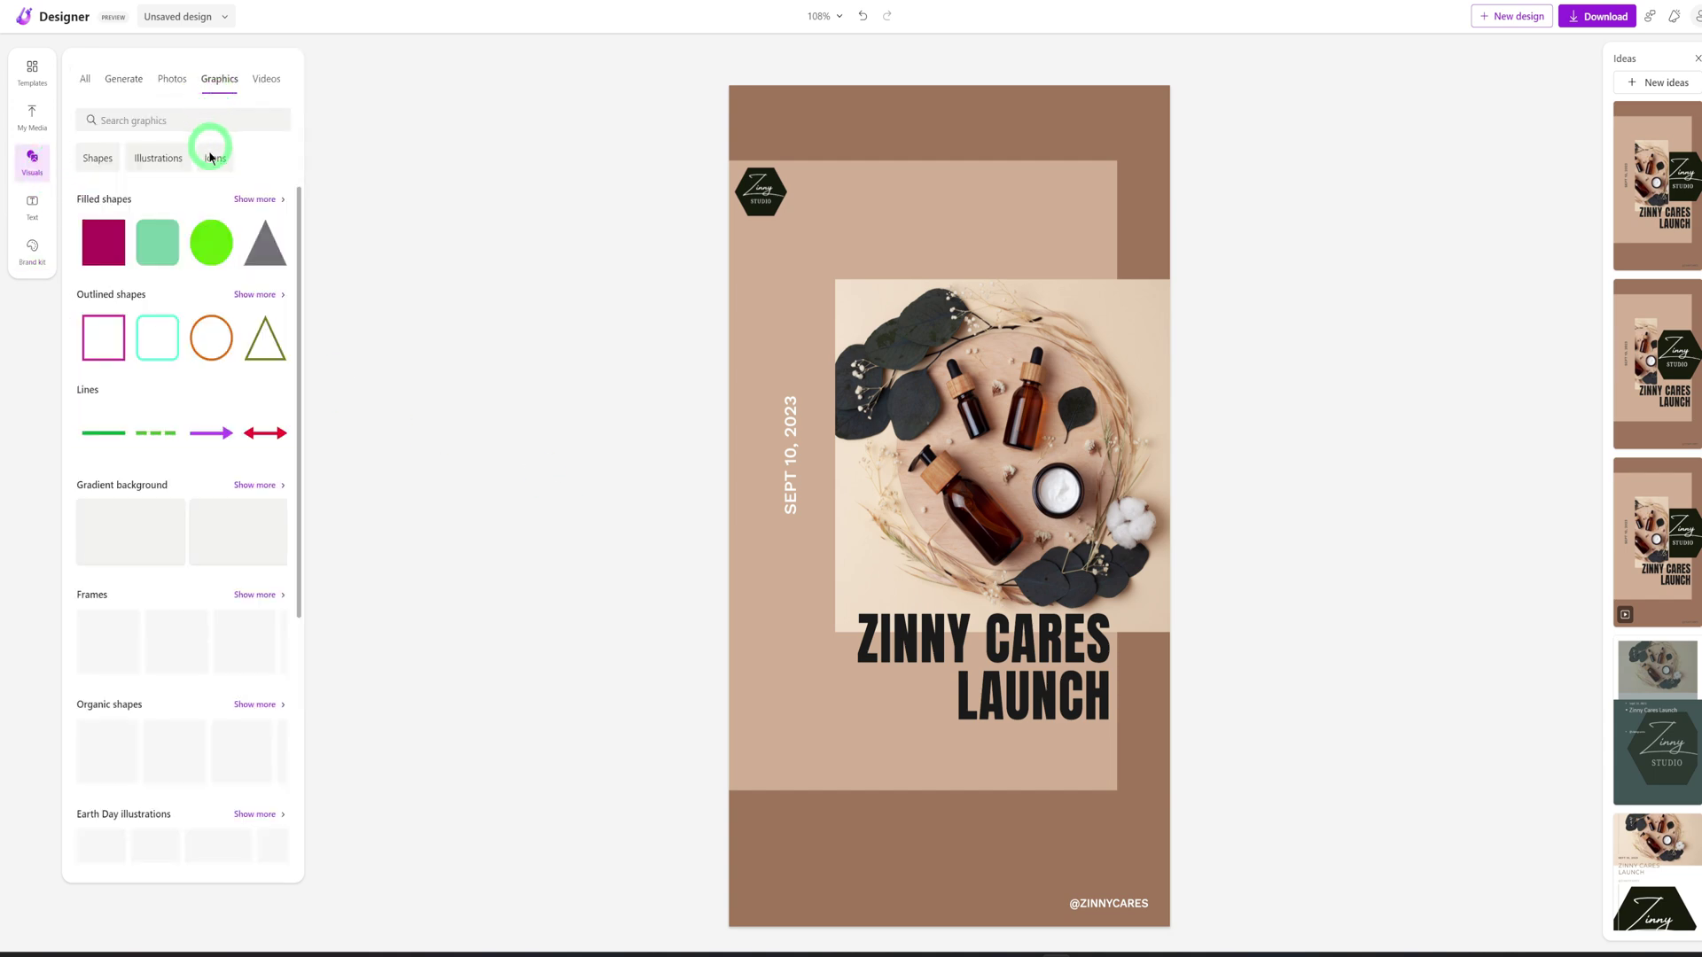
scroll(198, 475, down, 3)
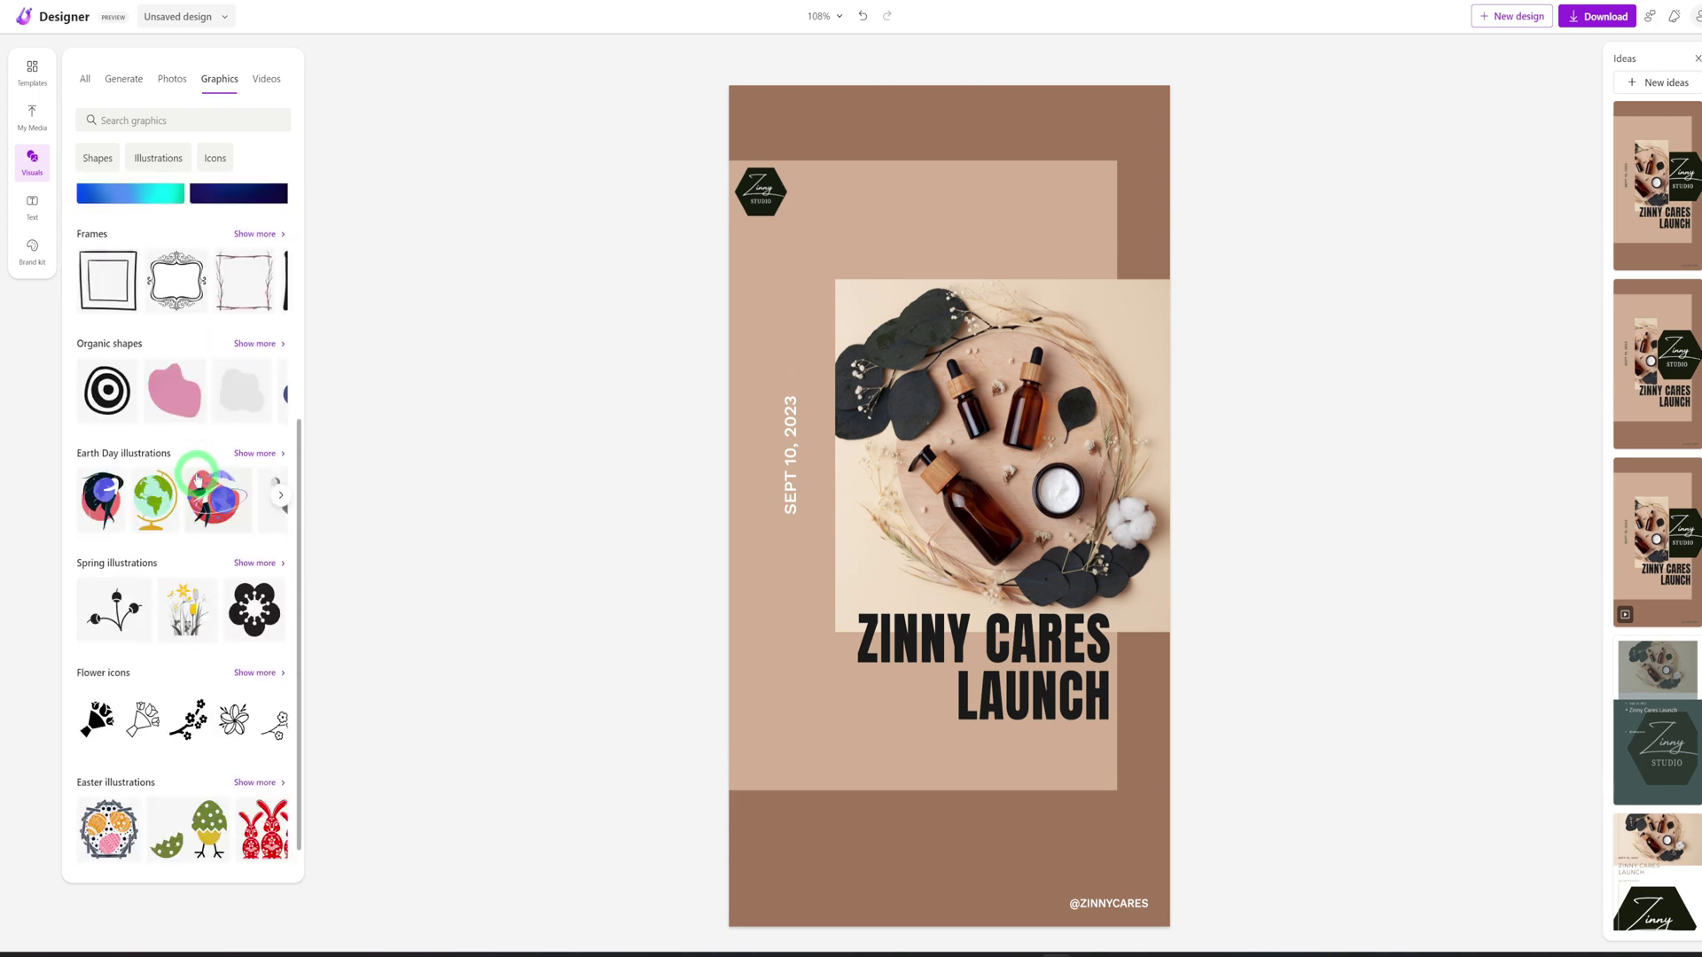
scroll(190, 532, up, 4)
scroll(188, 548, up, 1)
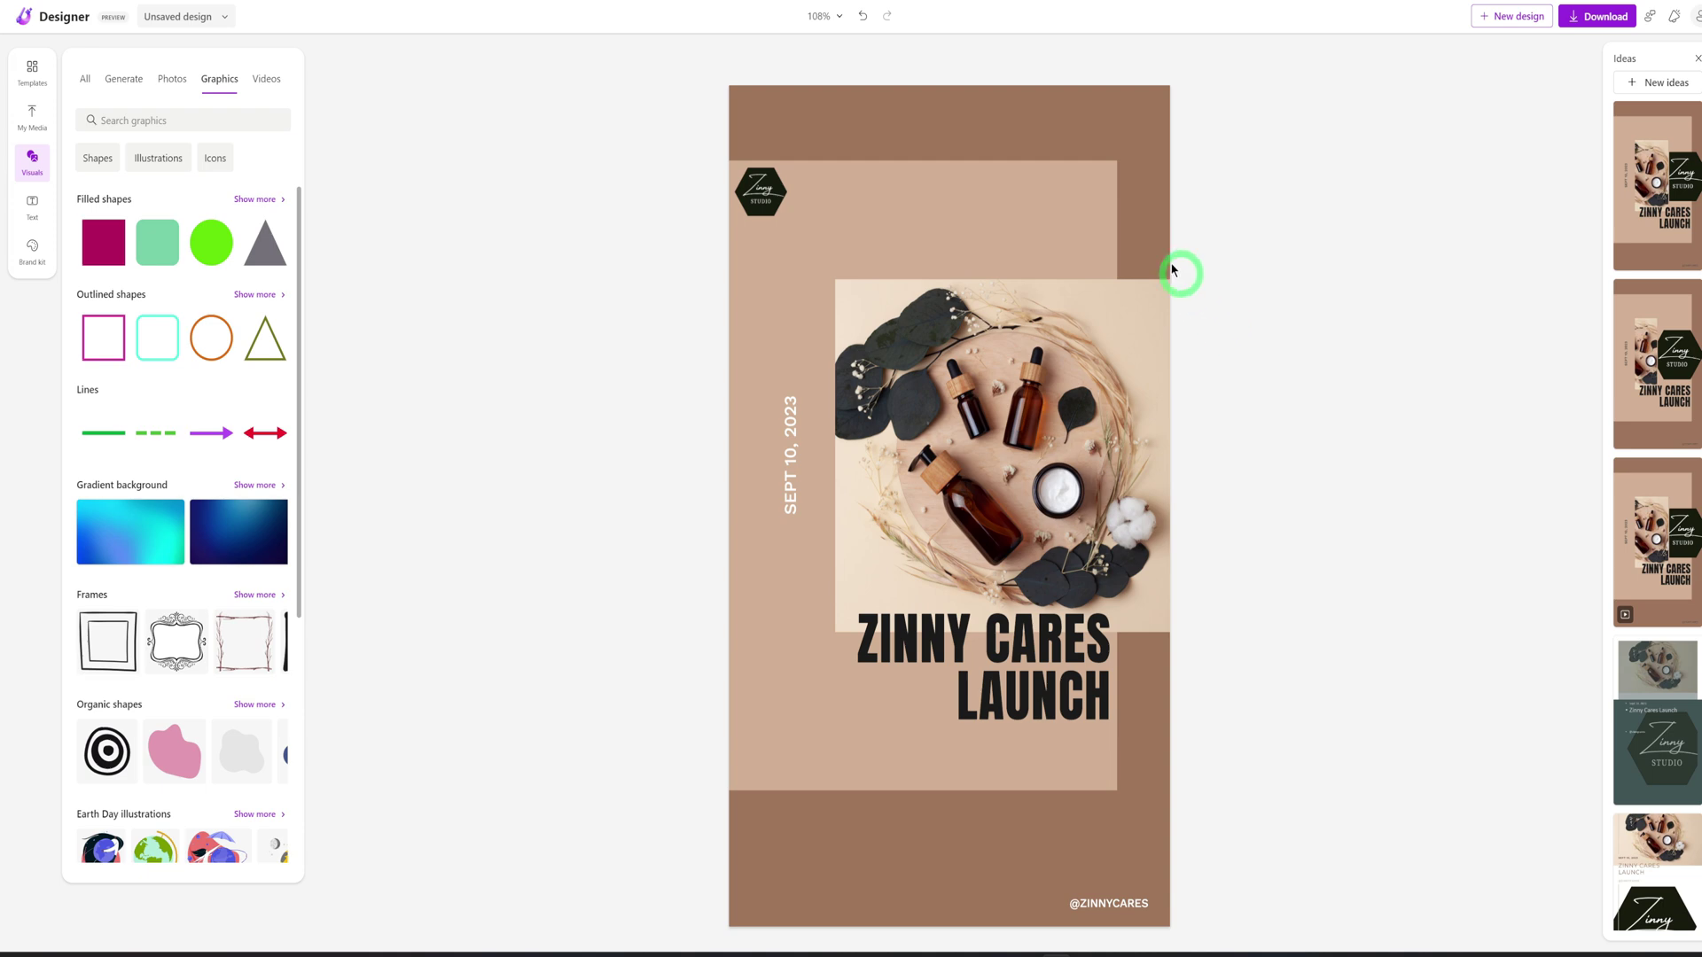
click(1079, 115)
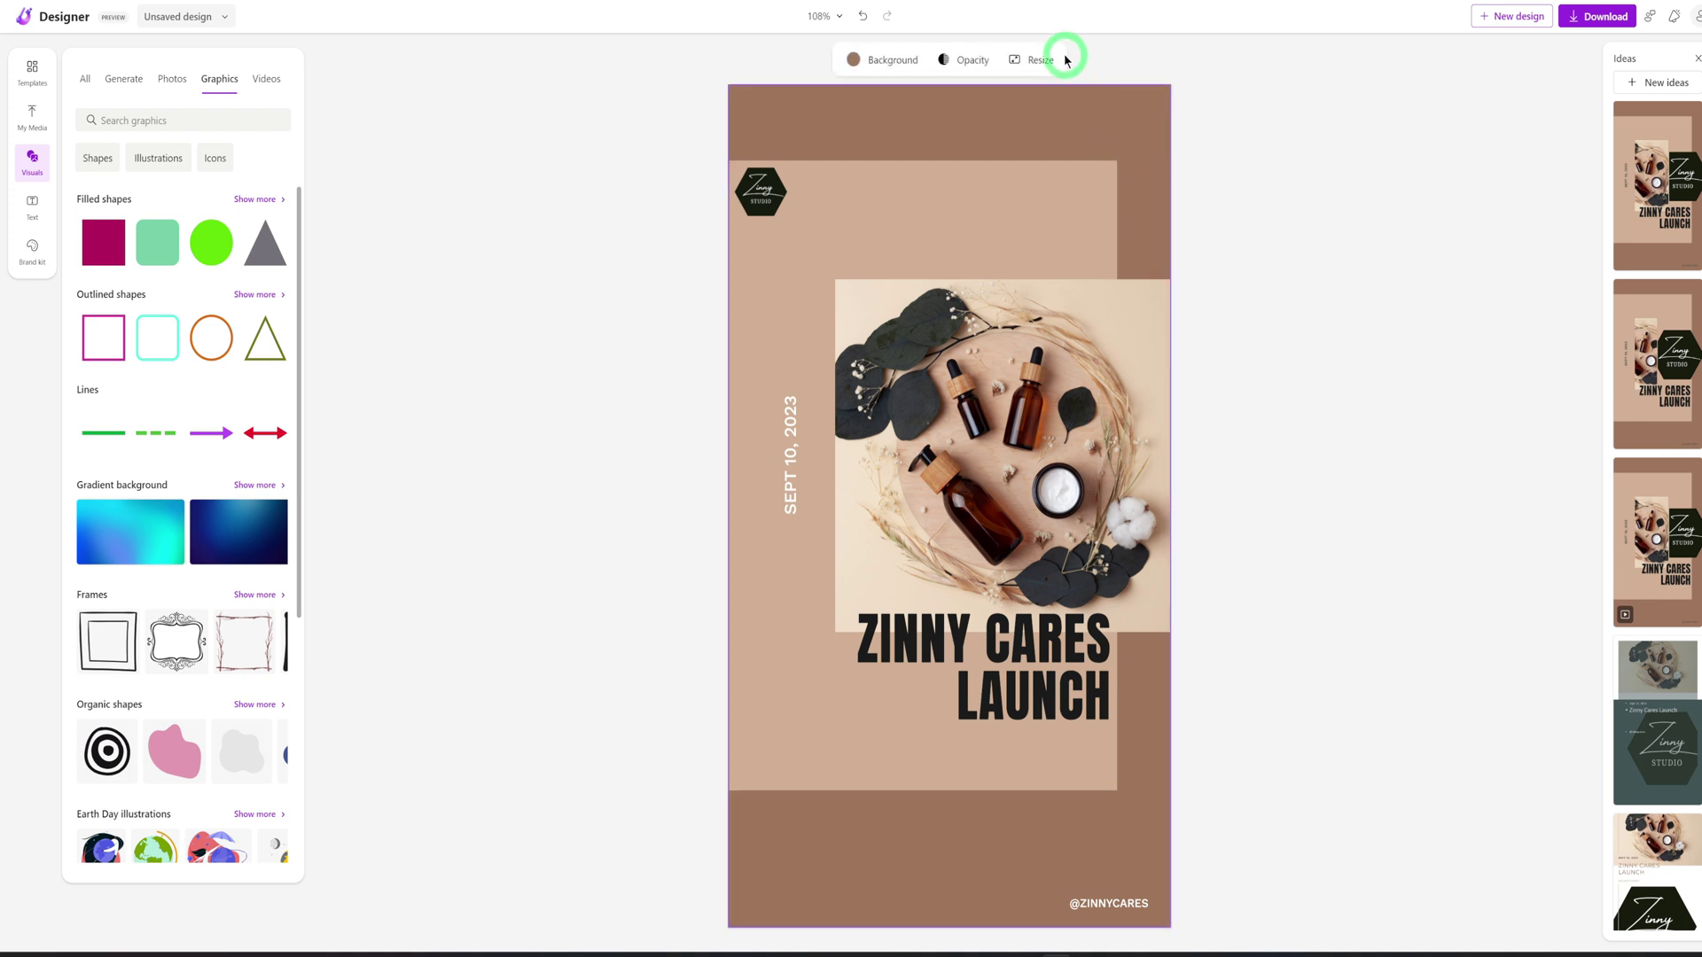
click(1039, 59)
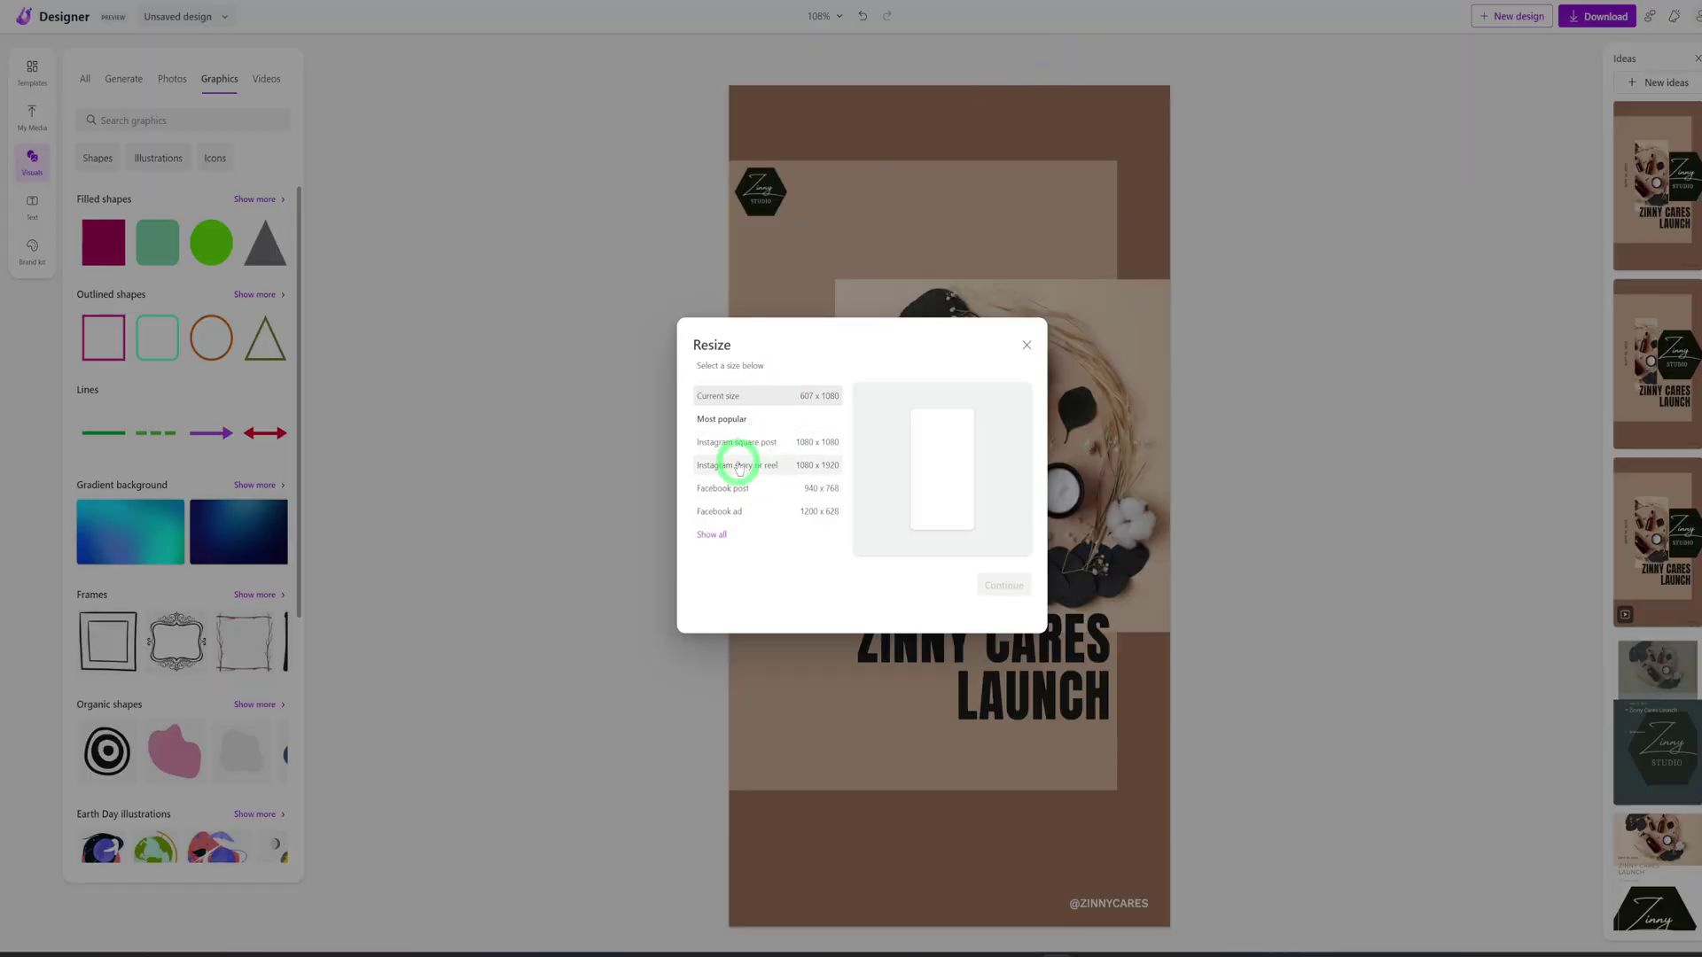
click(711, 534)
scroll(742, 502, down, 5)
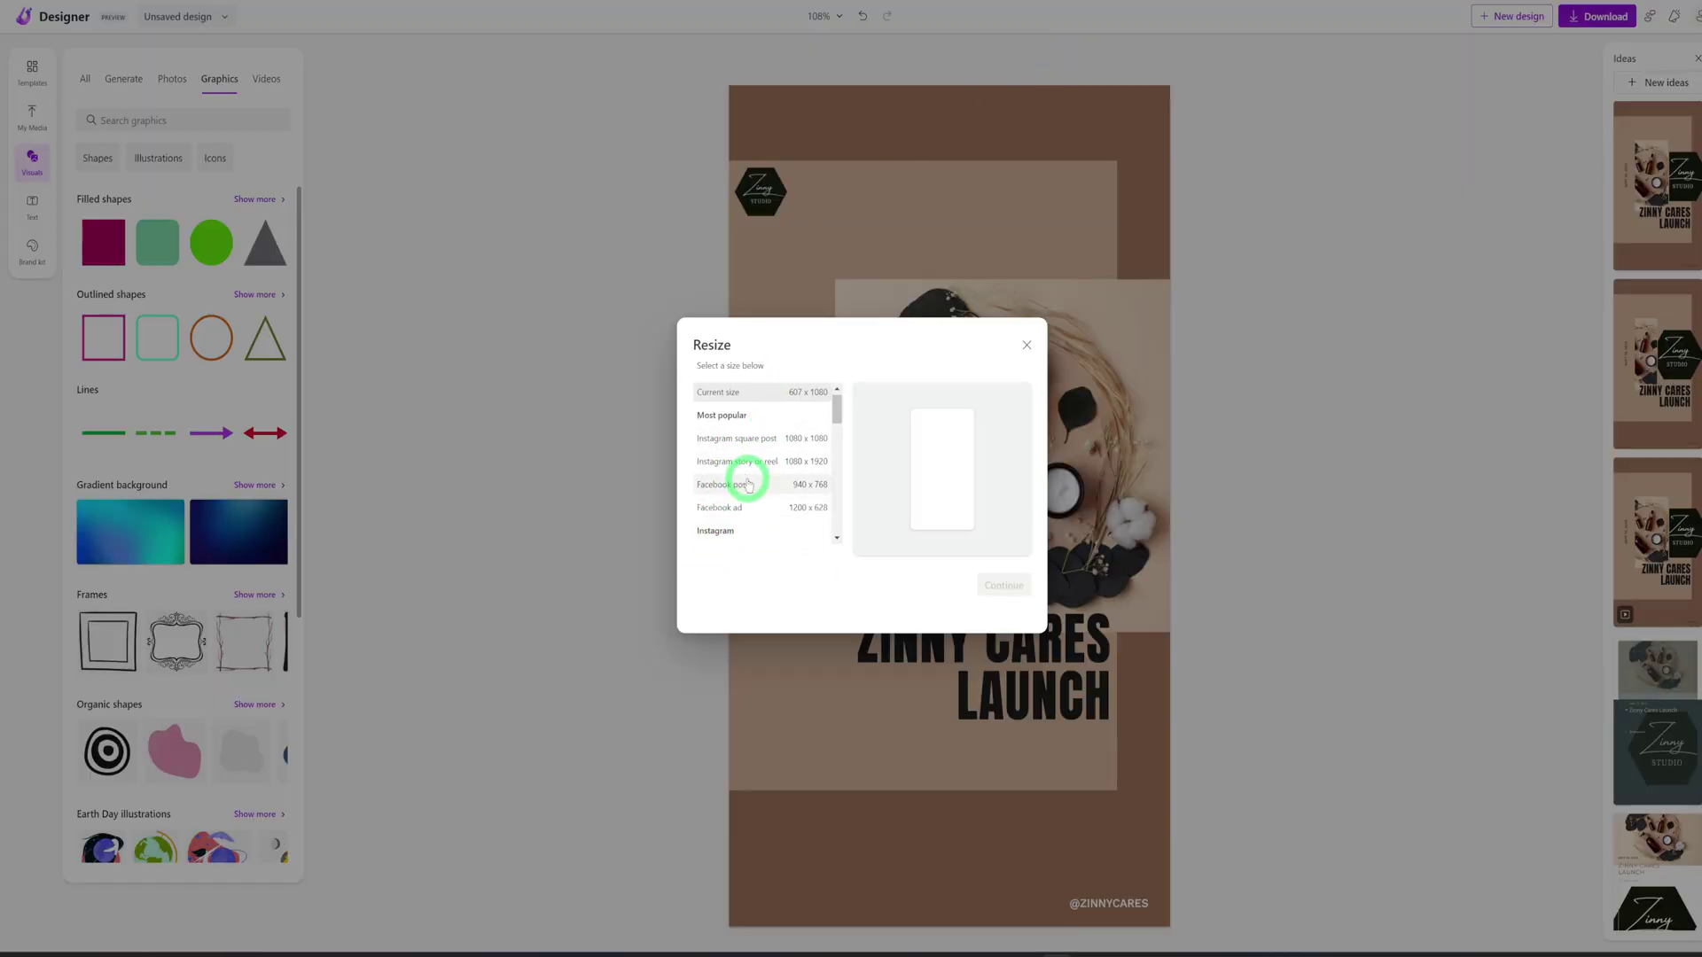
scroll(750, 487, down, 2)
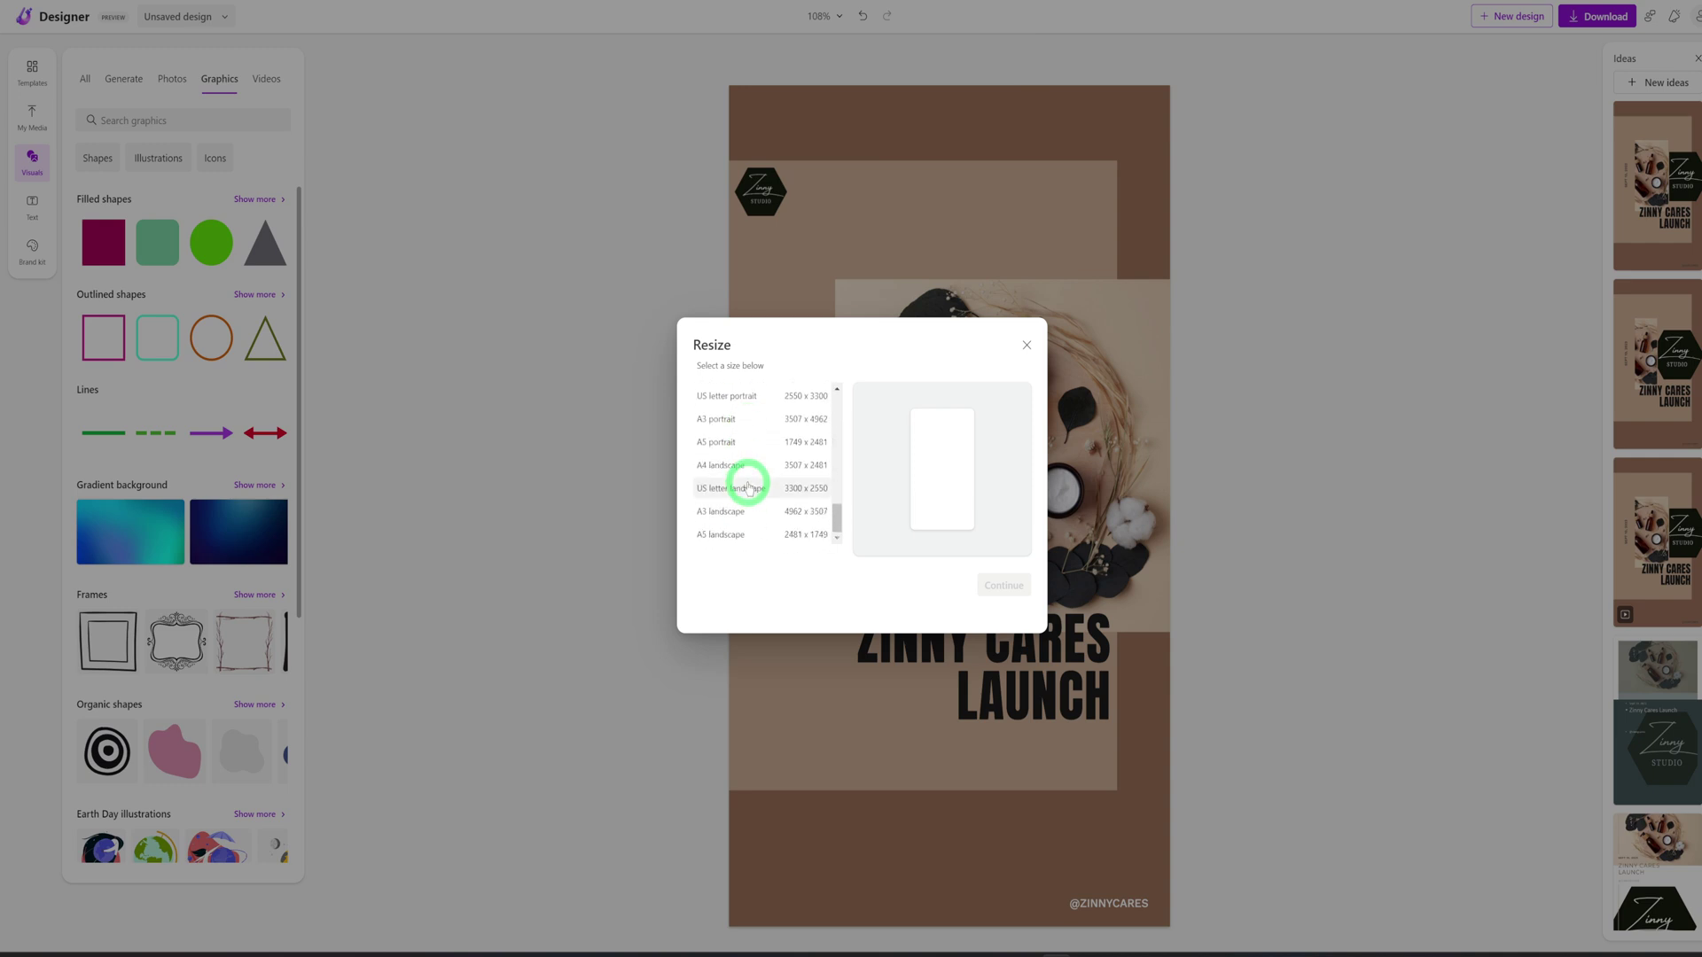
scroll(767, 528, up, 7)
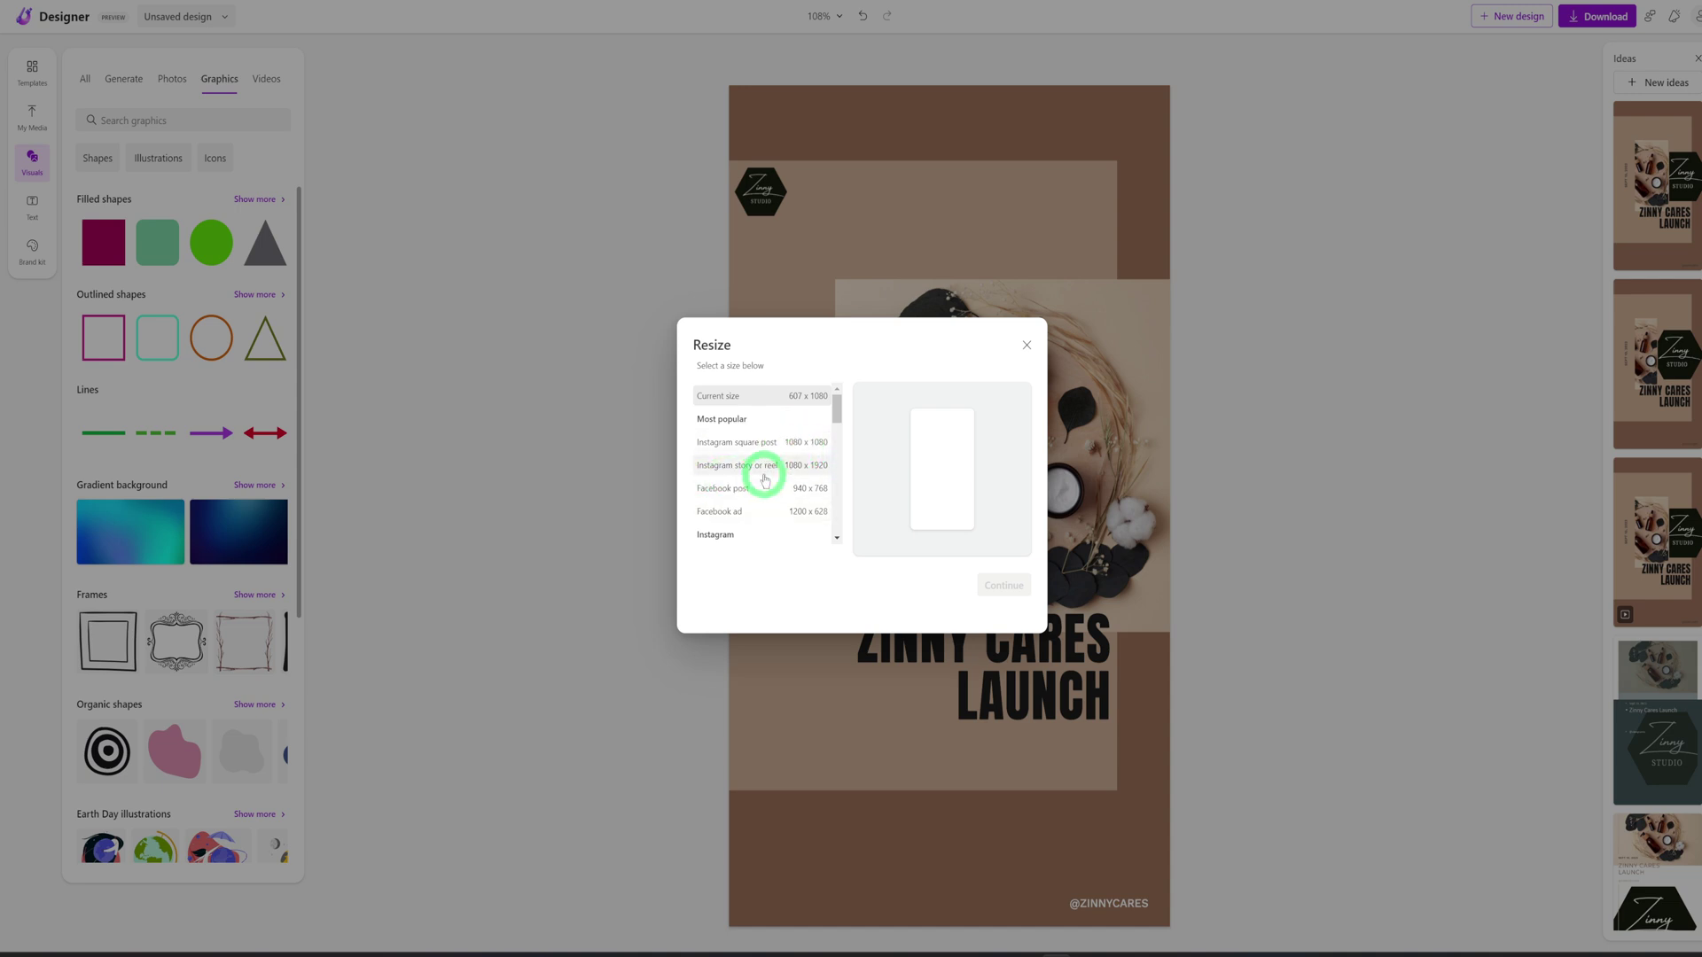
scroll(739, 484, down, 6)
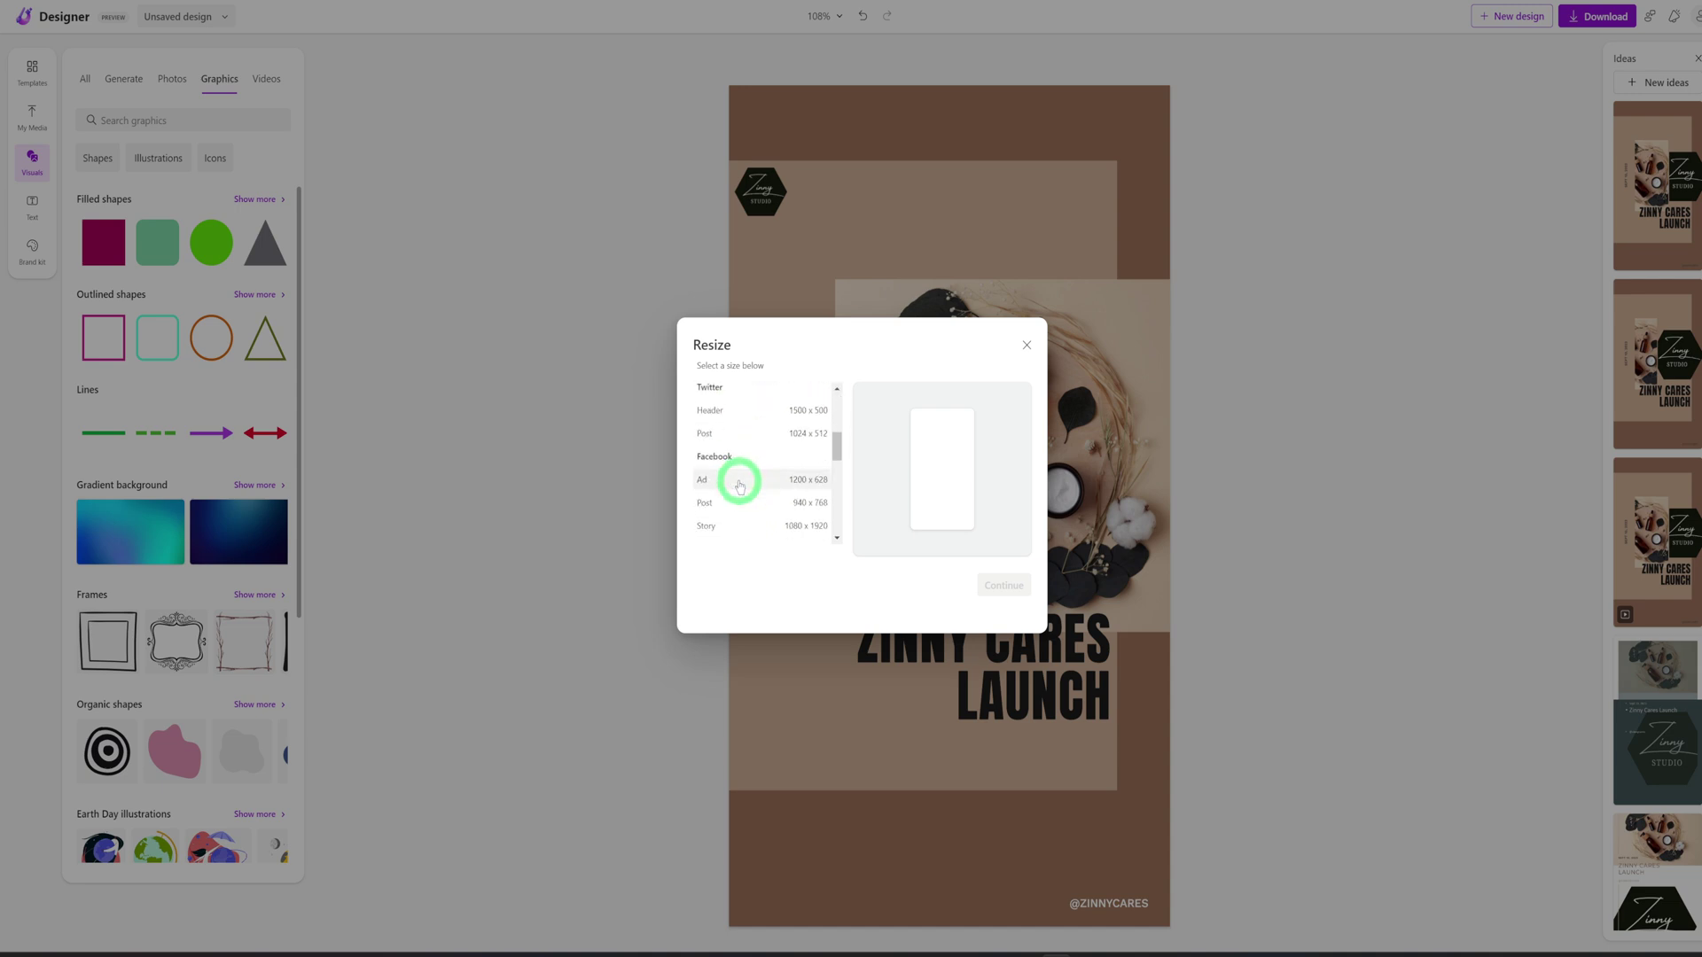
scroll(742, 501, down, 3)
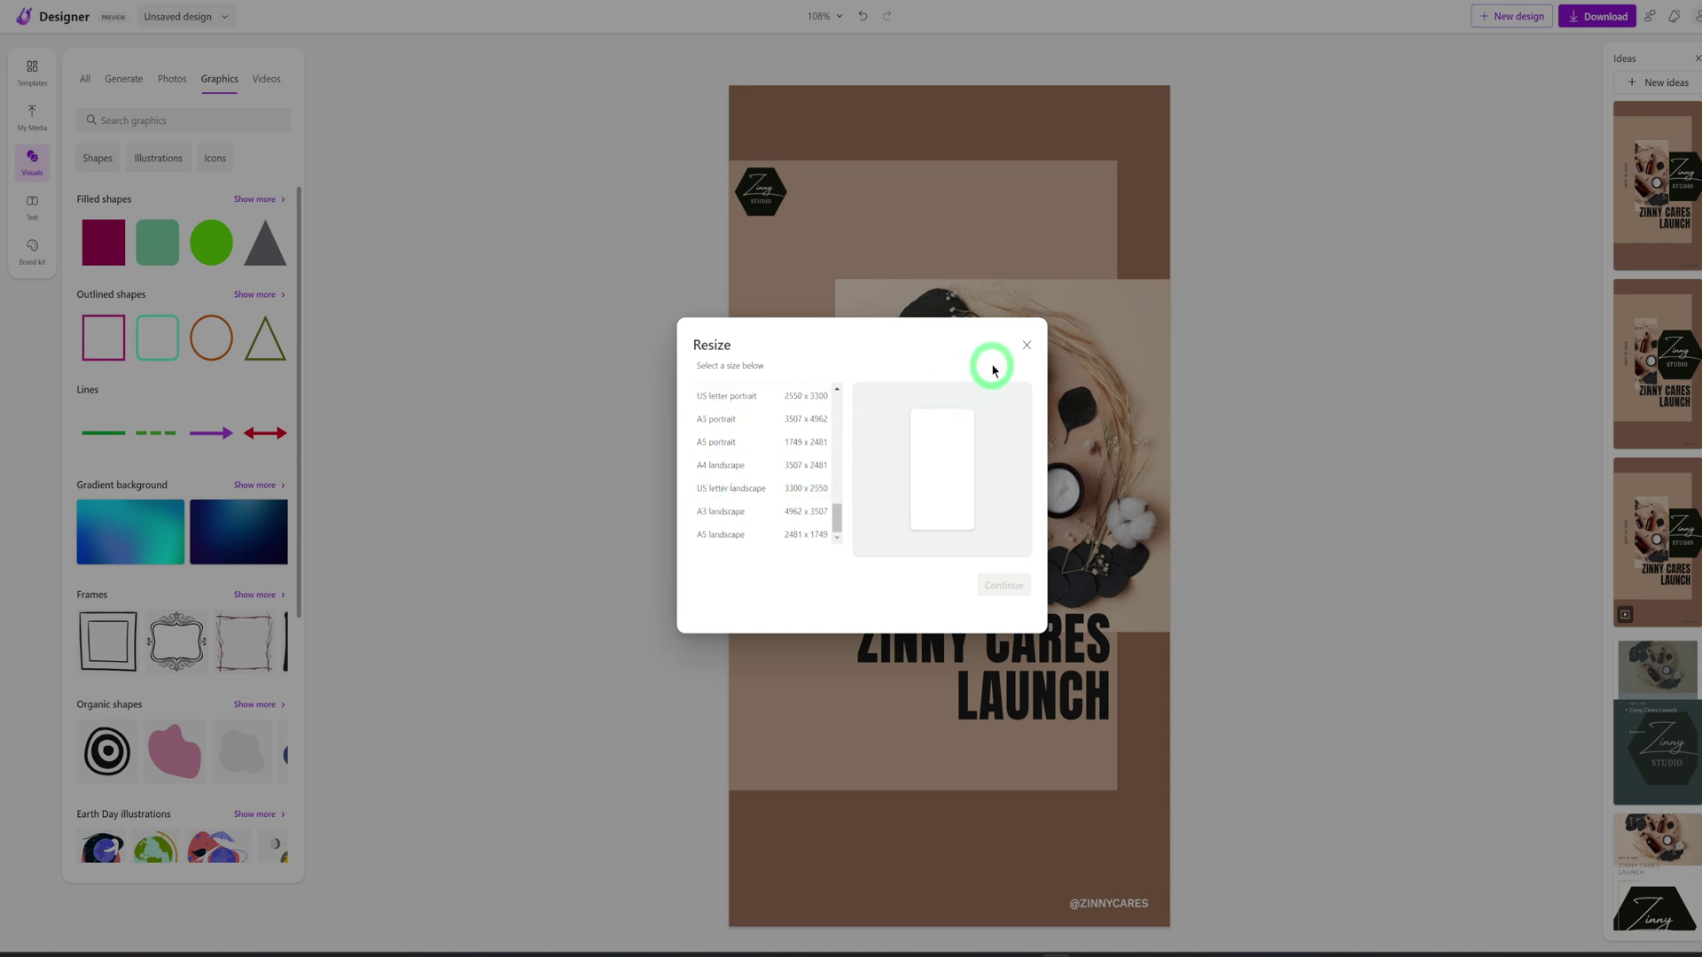
click(1024, 348)
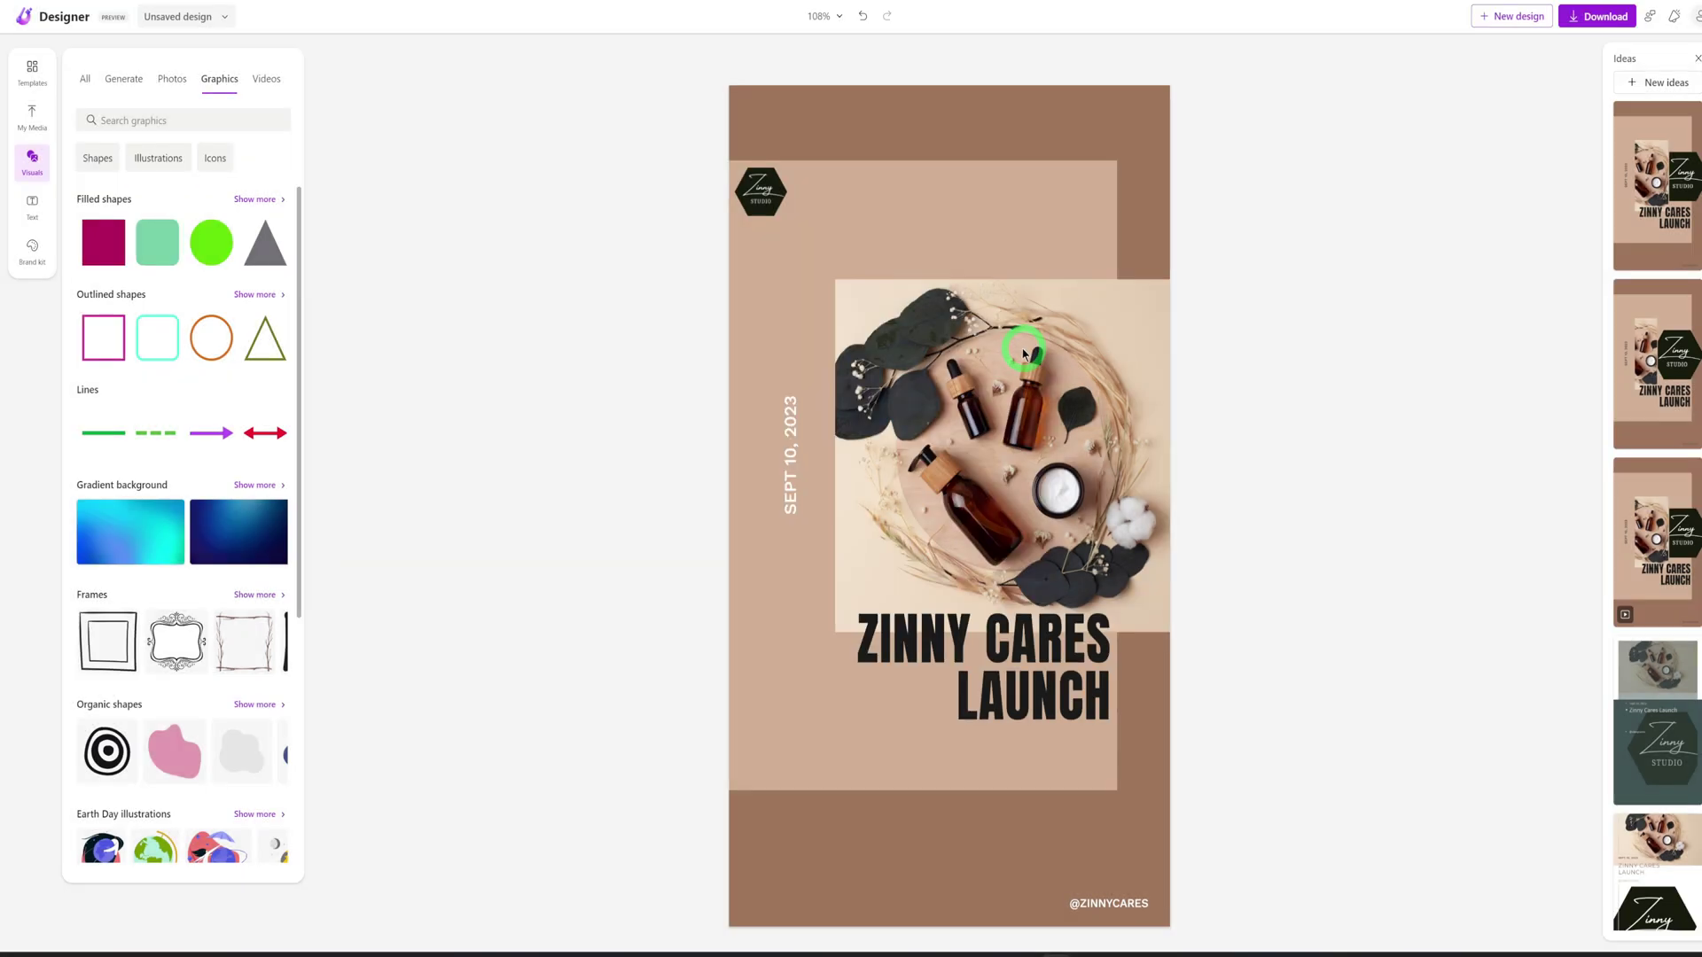